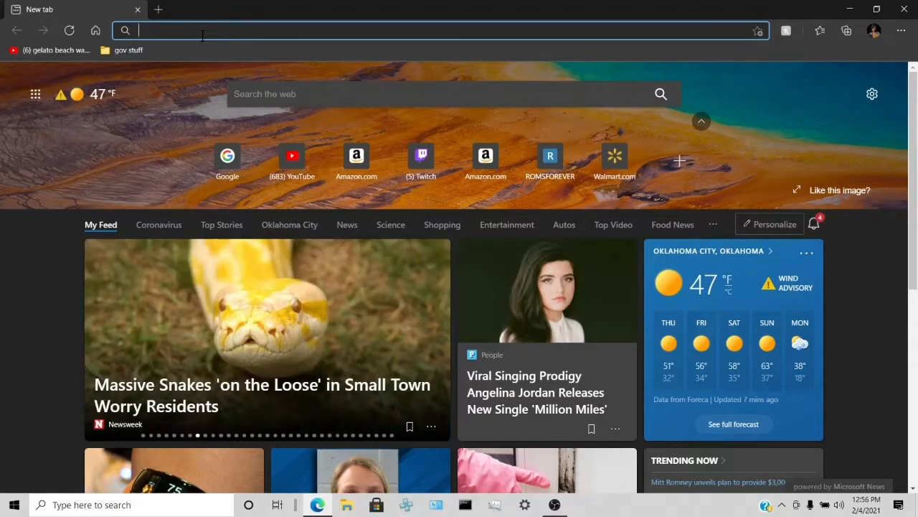
Search the web for "sonic adventure 2 mod loader" and open the SA2 Mod Loader page on GameBanana.
text(s)
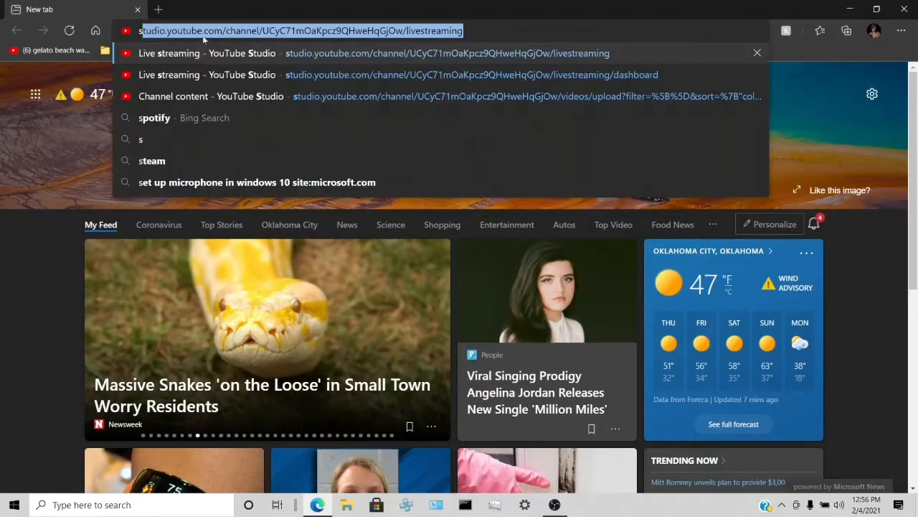
text(onic)
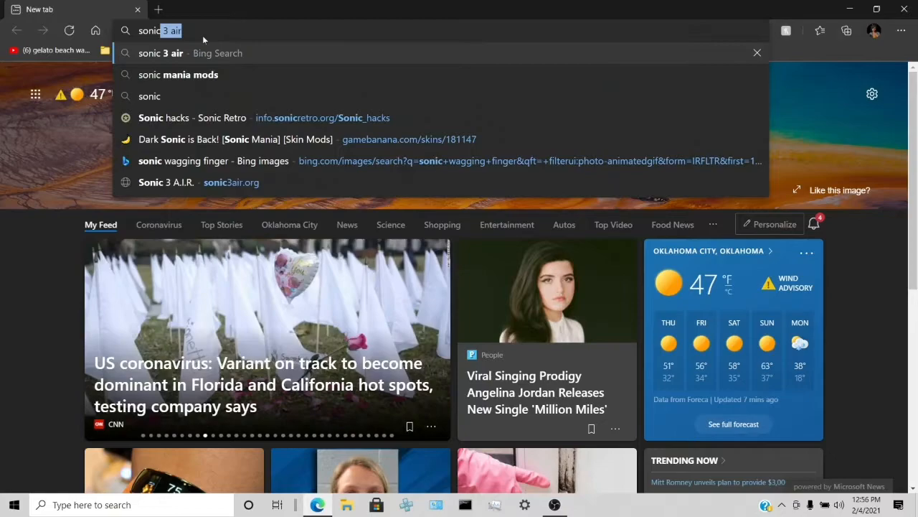
text( a)
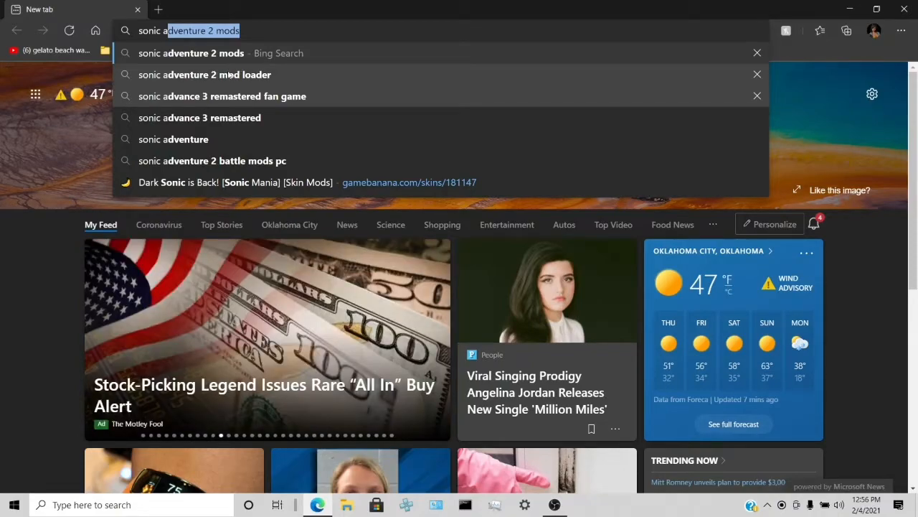
click(230, 74)
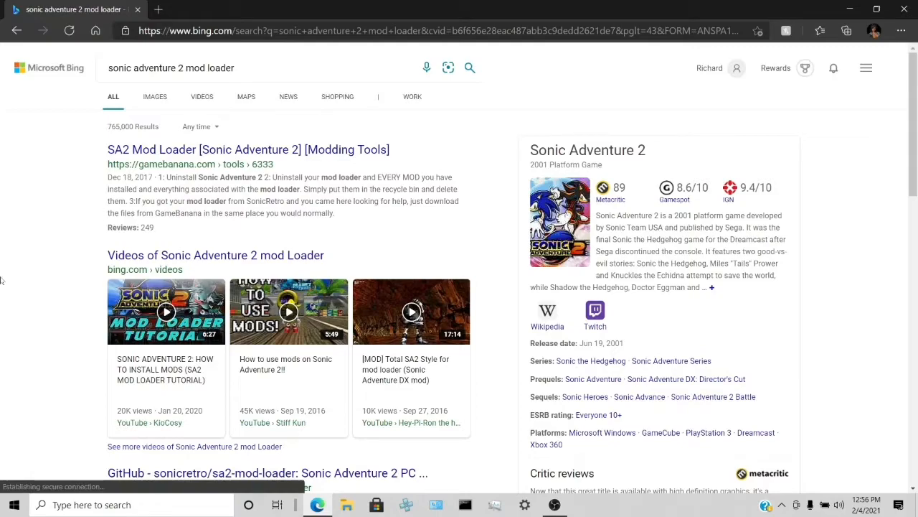
click(176, 151)
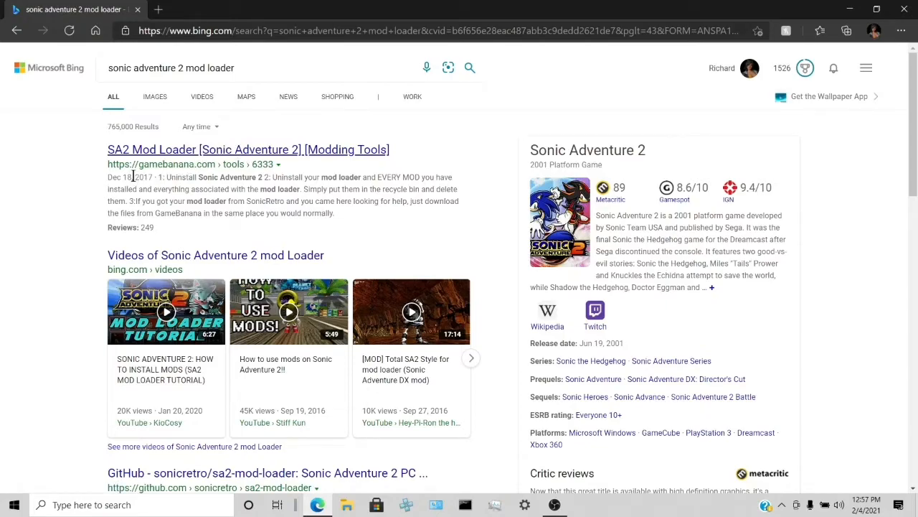
click(185, 151)
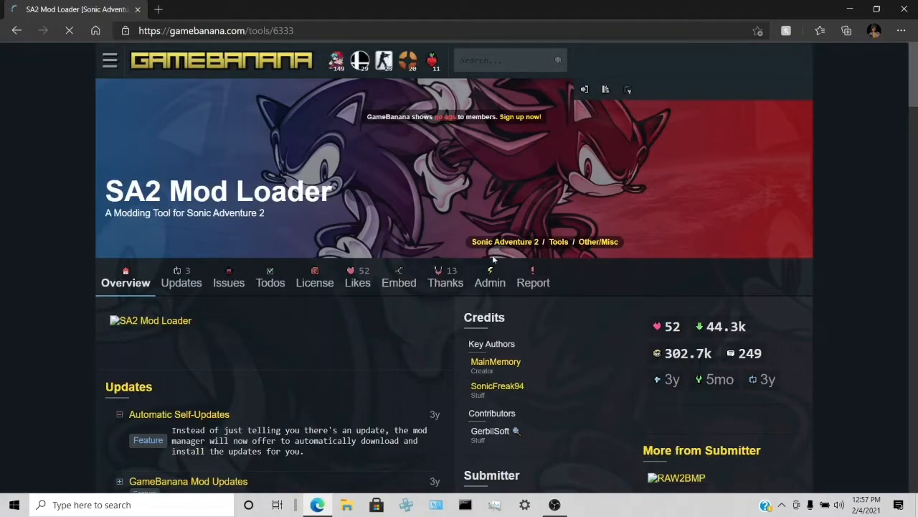
Return to the search results and change the query to "sonic adventure mod loader".
click(20, 33)
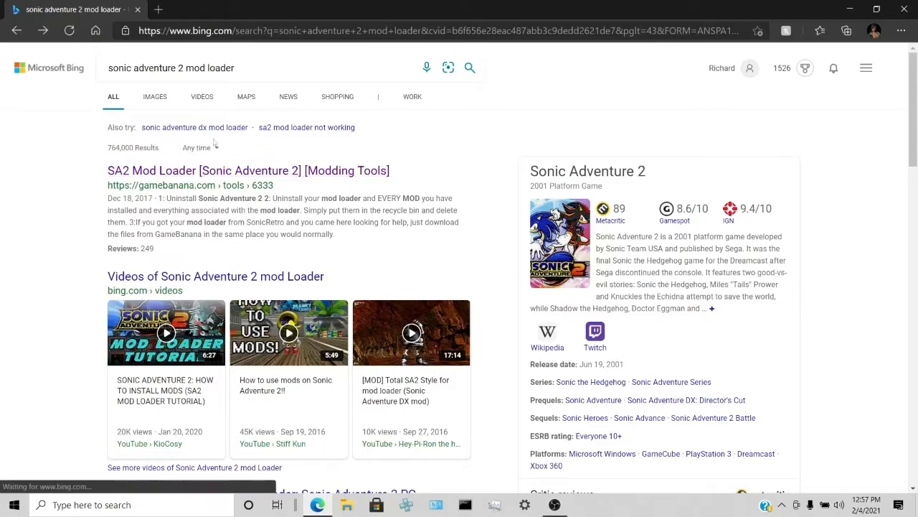
click(181, 66)
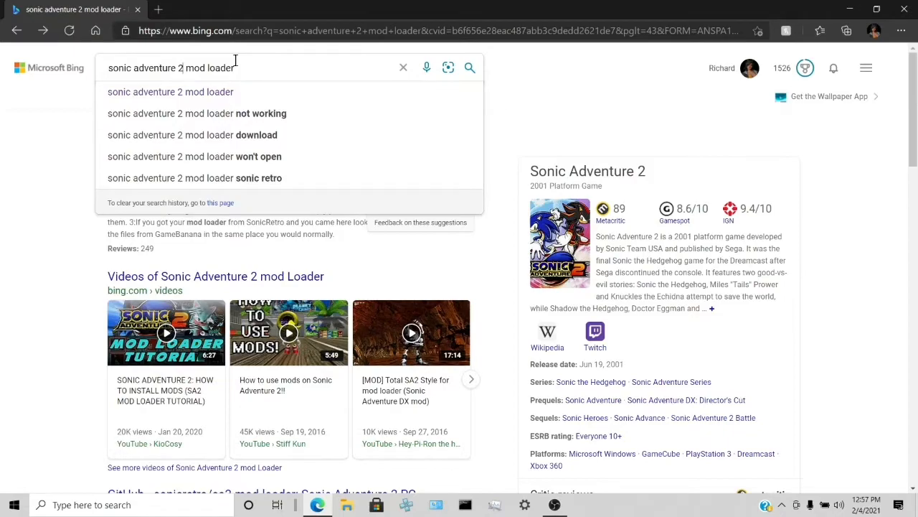
key(BackSpace)
key(BackSpace)
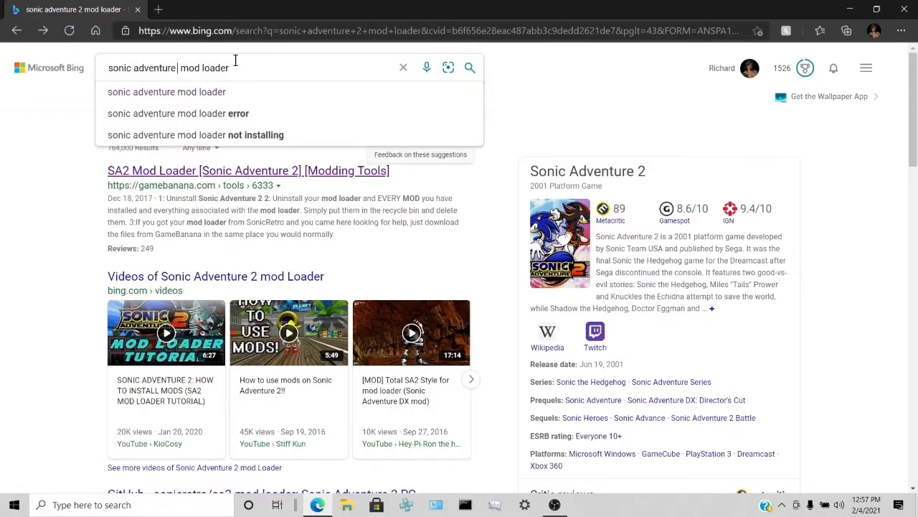
key(BackSpace)
key(Return)
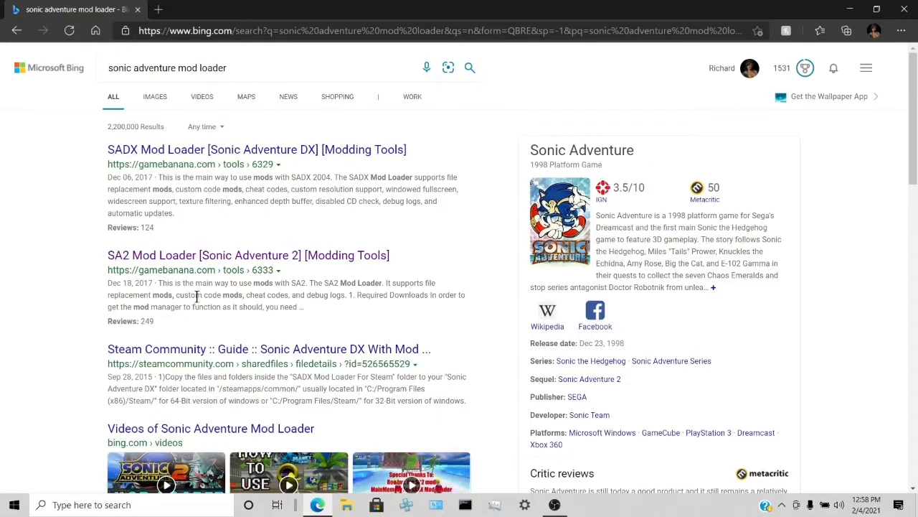
Look through the search results for a suitable Sonic Adventure mod loader or installer site.
scroll(244, 234, down, 2)
scroll(244, 228, down, 2)
scroll(244, 240, up, 1)
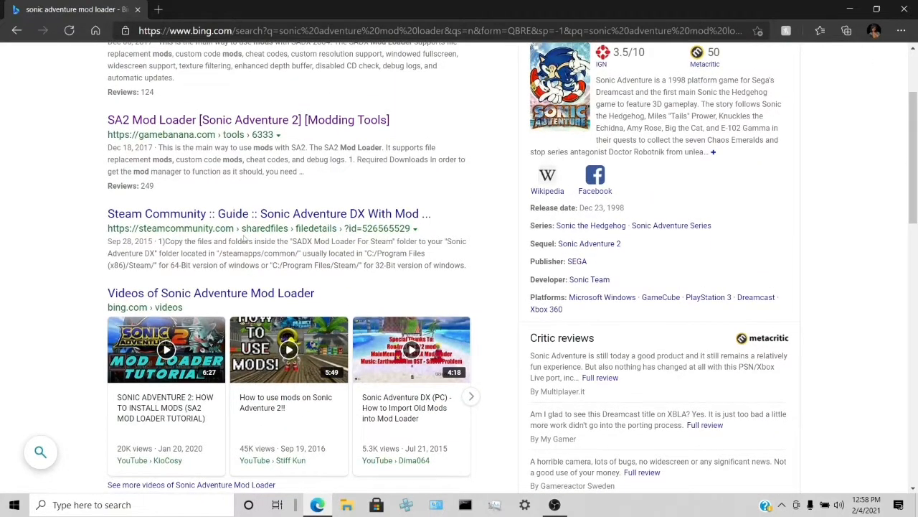
scroll(244, 240, down, 4)
scroll(244, 240, down, 3)
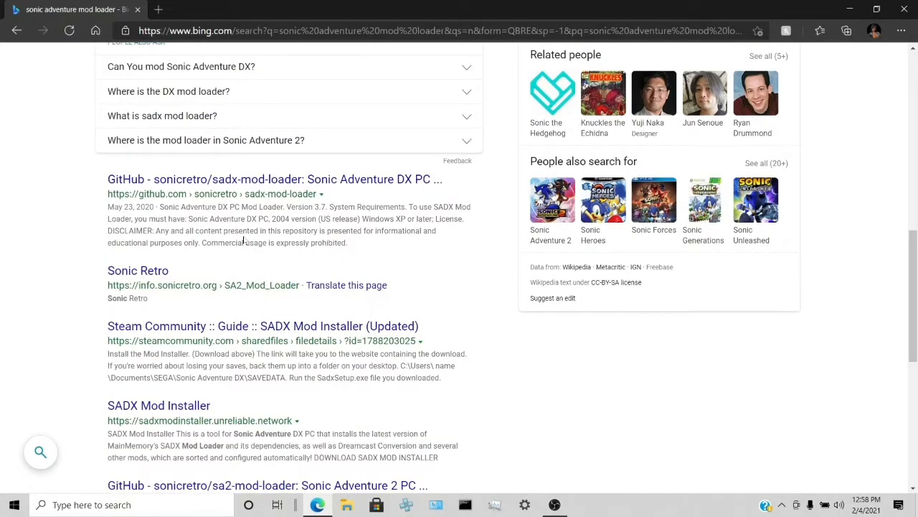
scroll(243, 240, down, 1)
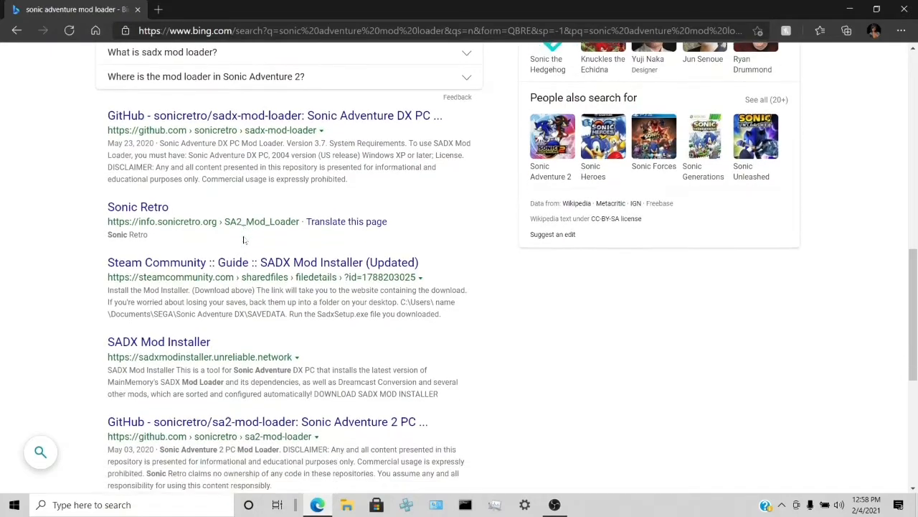
scroll(244, 240, down, 1)
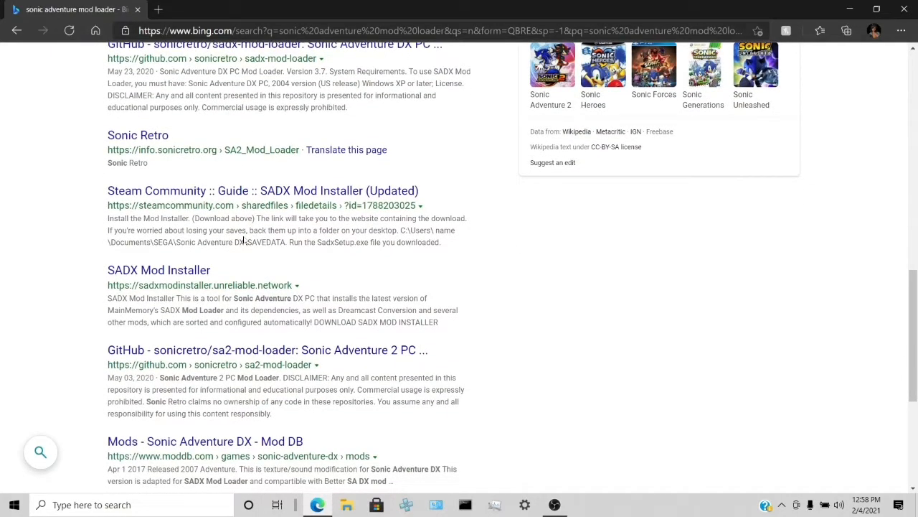
scroll(244, 241, up, 1)
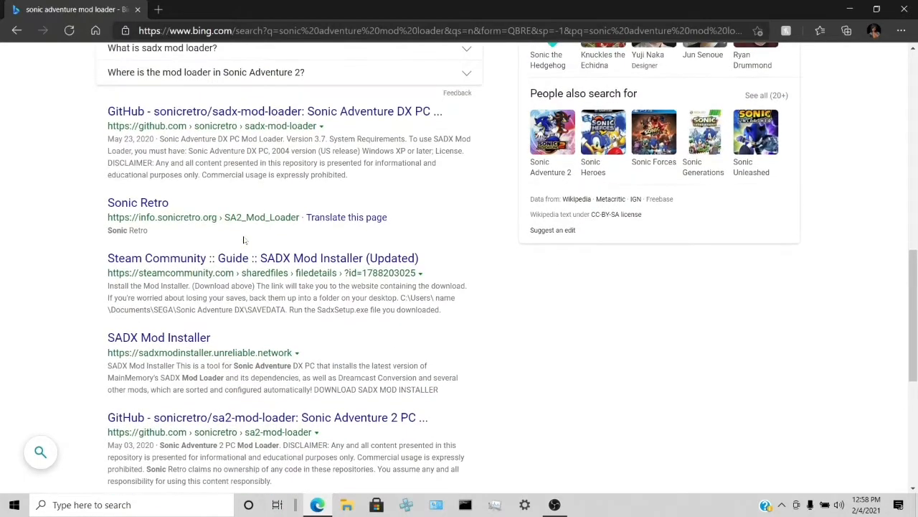
scroll(245, 231, up, 10)
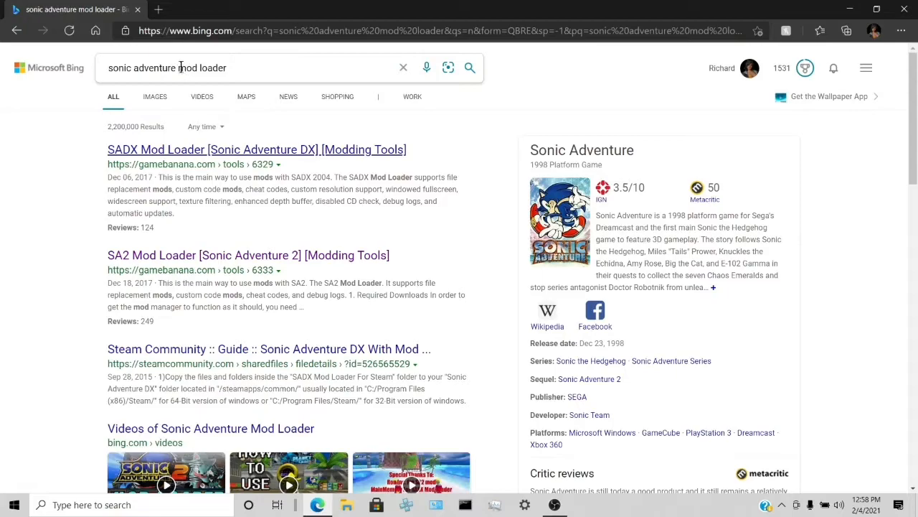
Refine the web search to "sonic adventure dx mod loader".
click(243, 72)
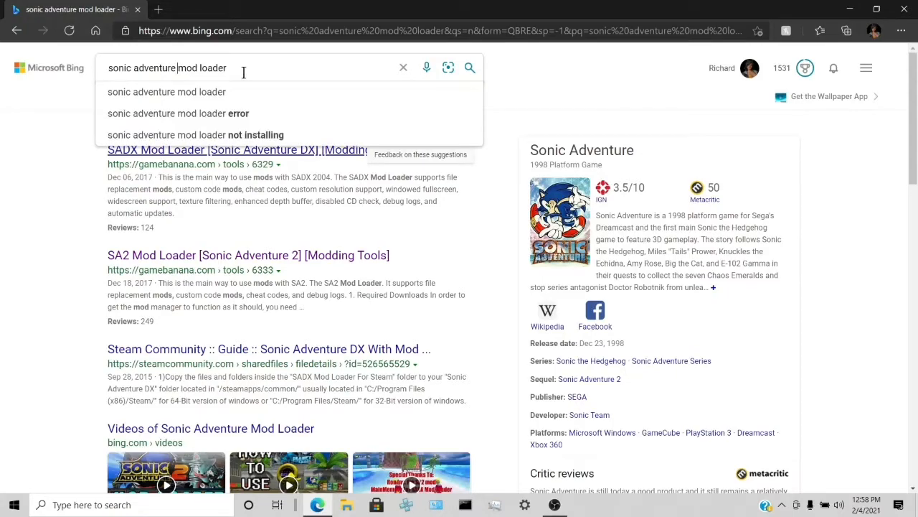
text(dx)
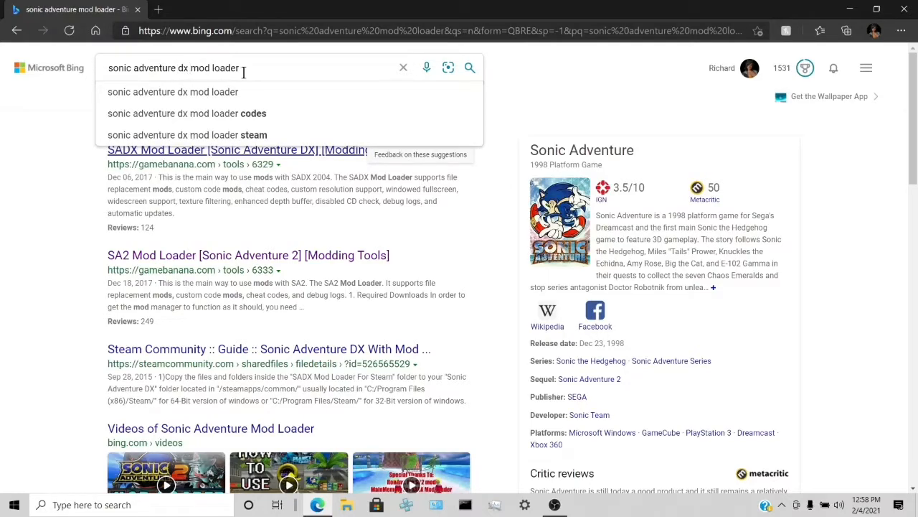
key(Return)
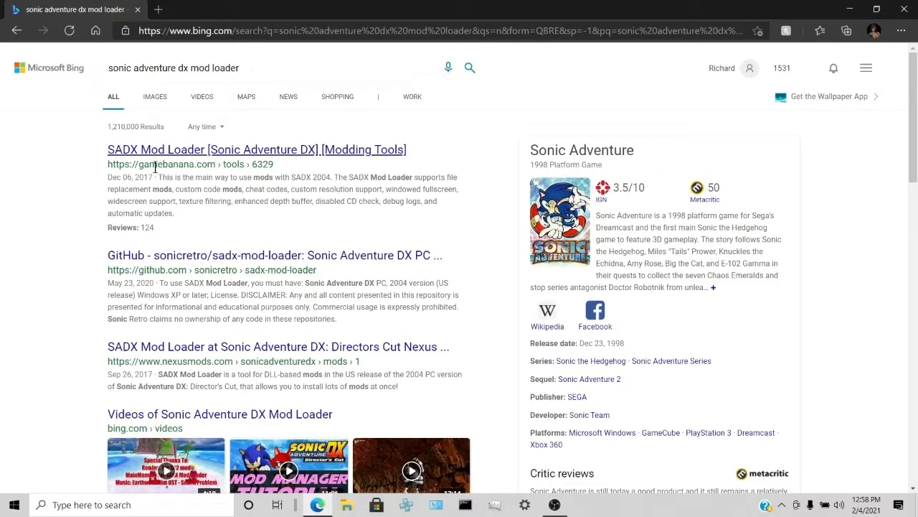
Find the SADX Mod Installer site at sadxmodinstaller.unreliable.network among the search results and open it.
scroll(192, 217, down, 1)
scroll(193, 217, down, 1)
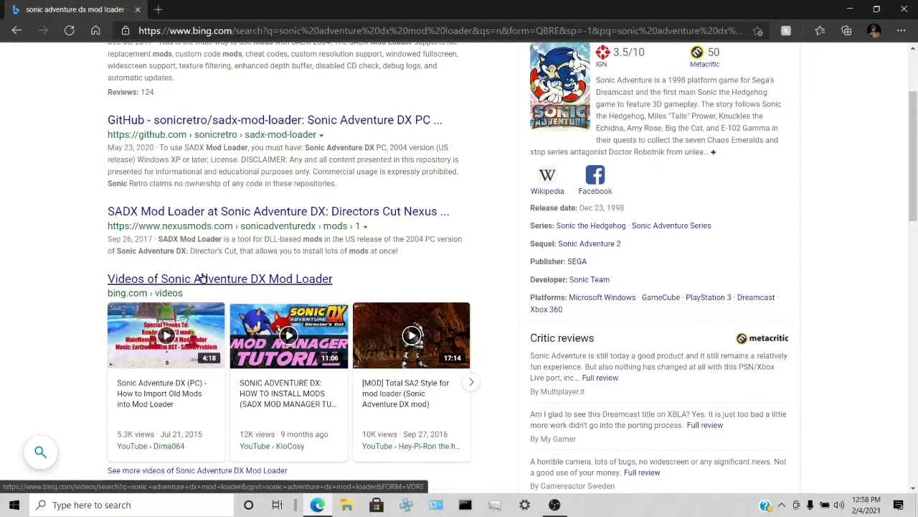
scroll(203, 278, down, 2)
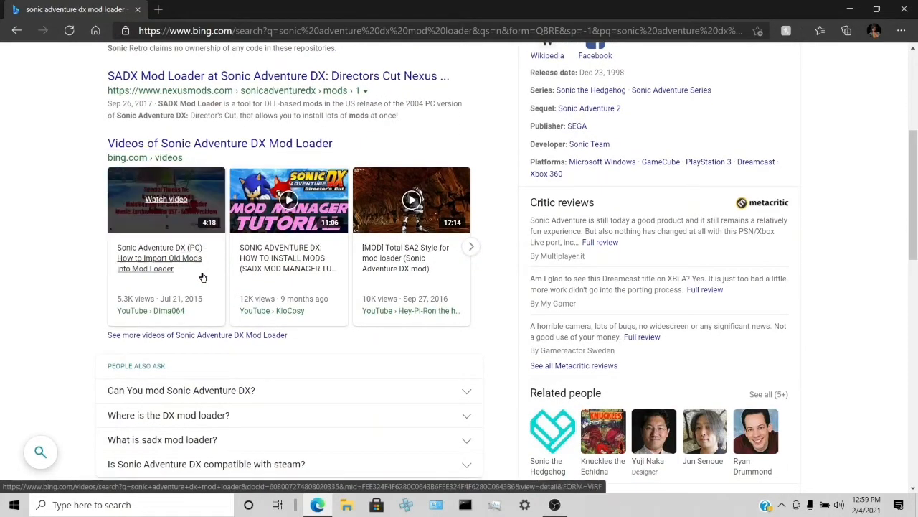
scroll(203, 278, down, 3)
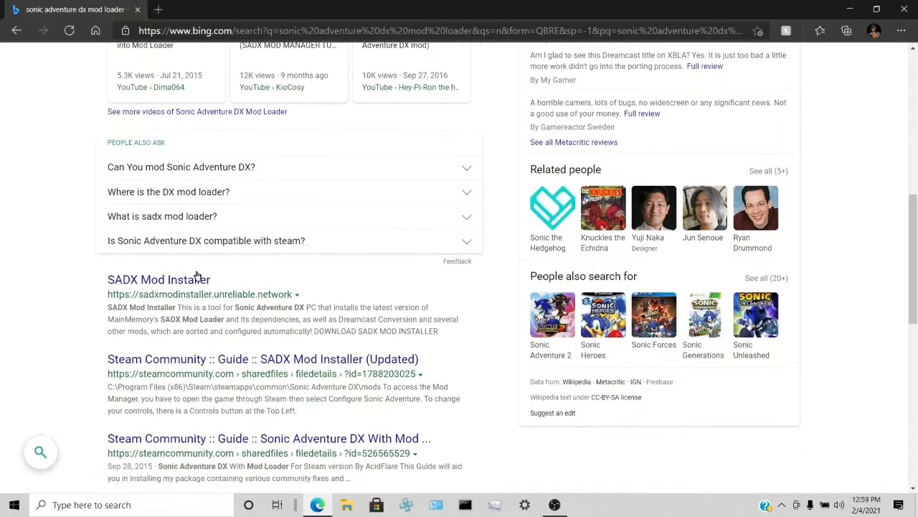
scroll(198, 276, down, 2)
scroll(196, 273, up, 2)
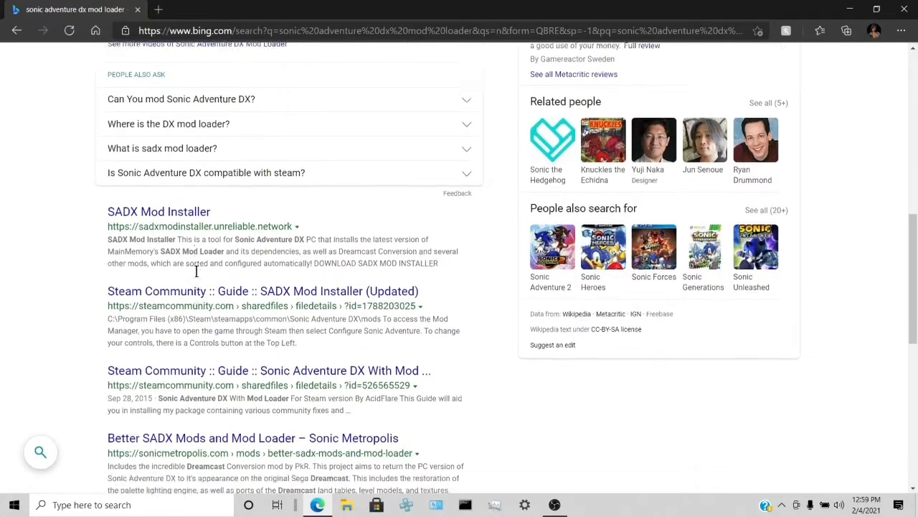
scroll(196, 272, down, 1)
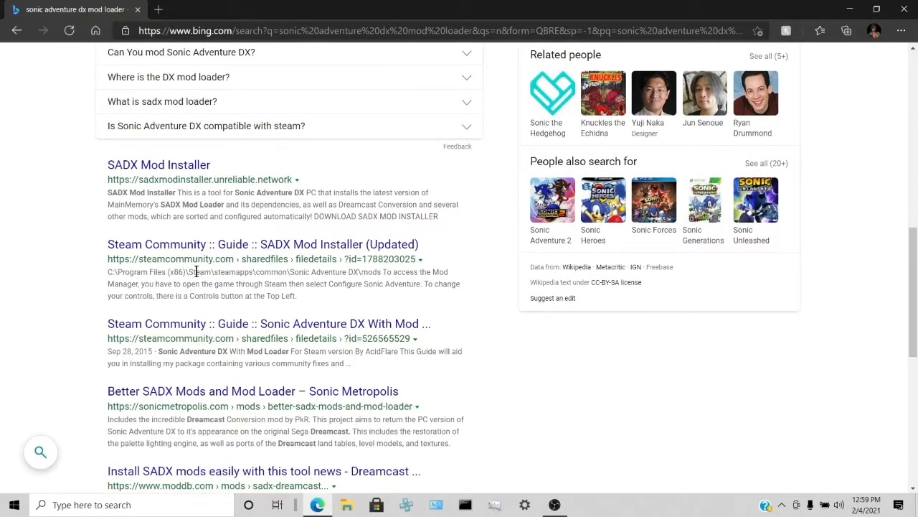
click(162, 166)
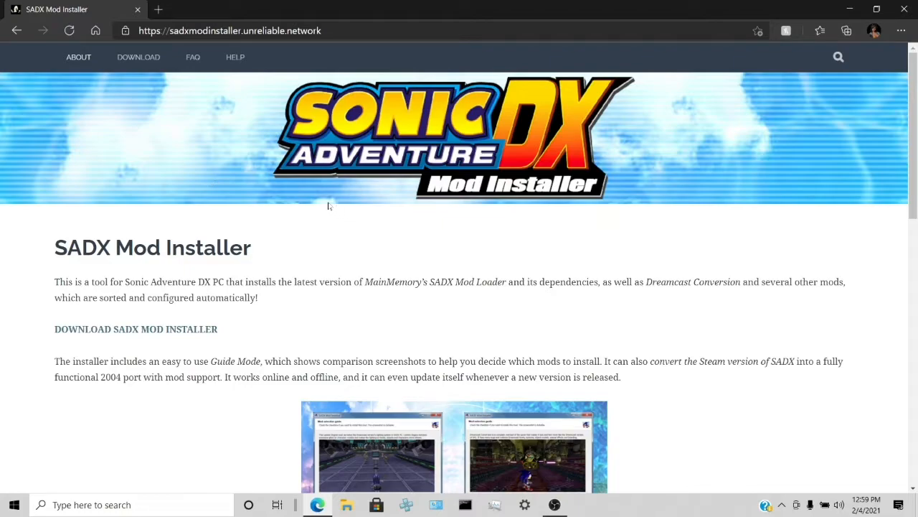
Review the SADX Mod Installer's description and feature list, and open the site's download page.
scroll(254, 376, down, 4)
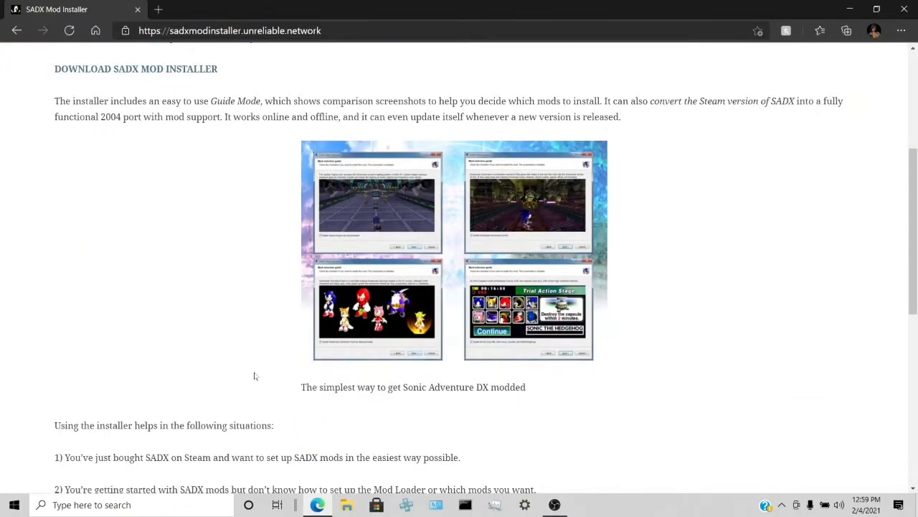
scroll(254, 376, down, 6)
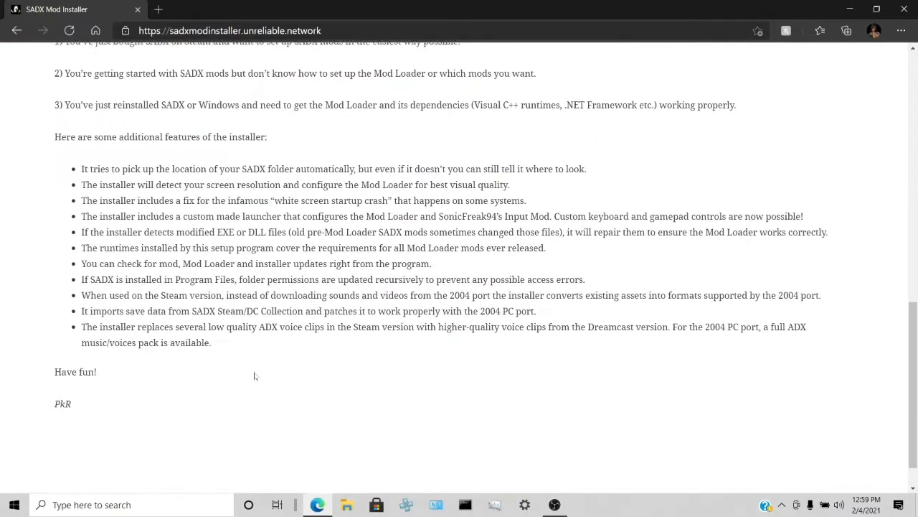
scroll(254, 376, up, 6)
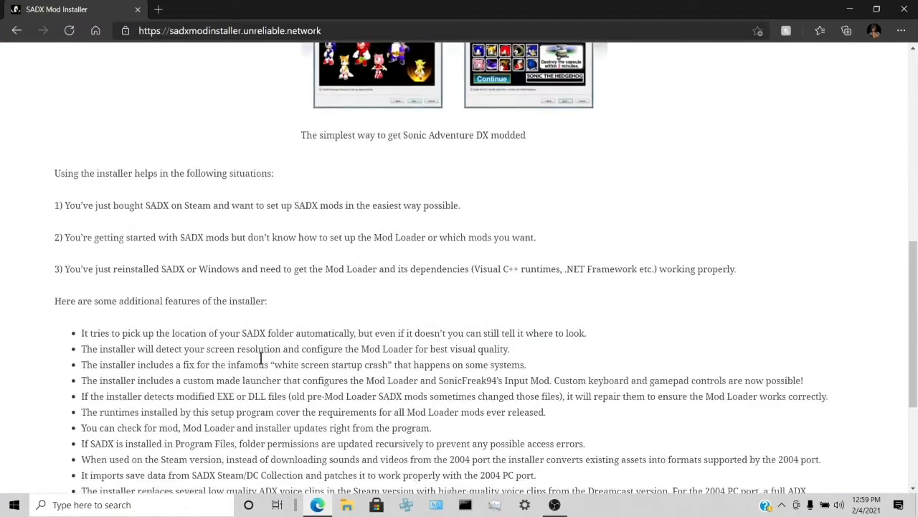
scroll(259, 363, up, 4)
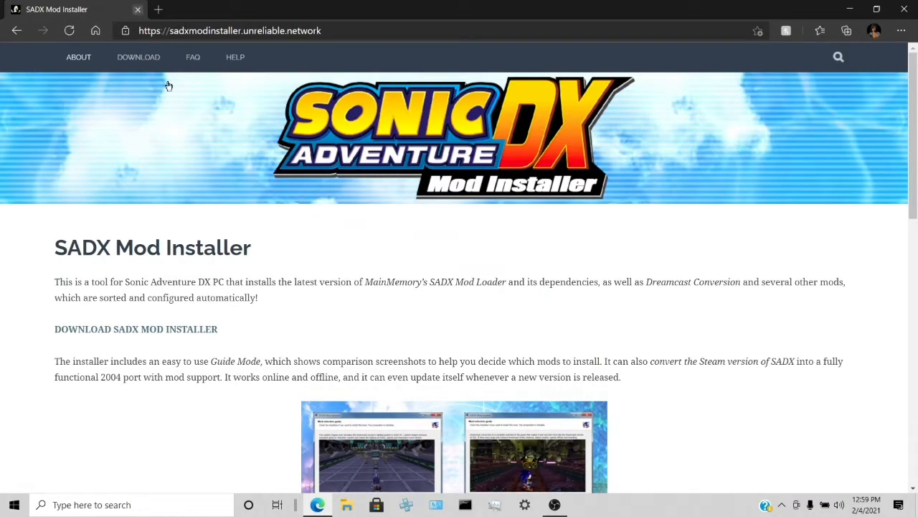
click(131, 62)
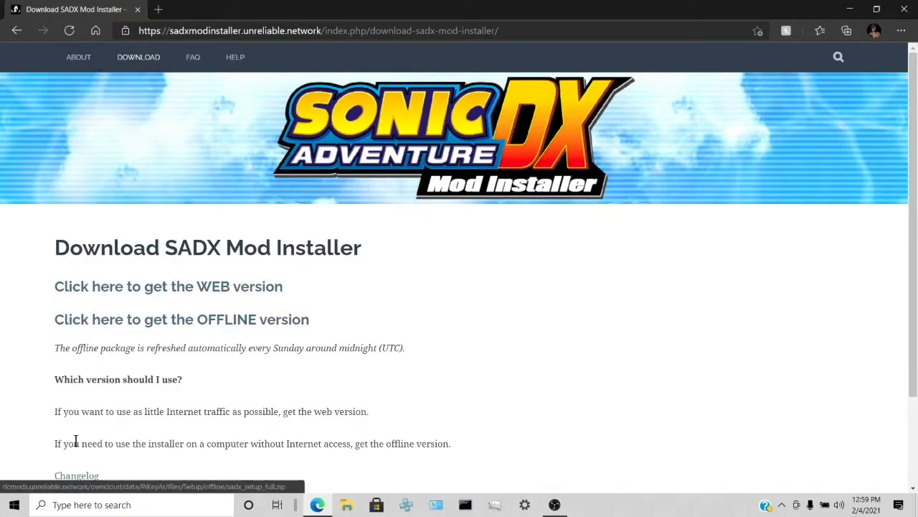
Download the offline version of the SADX Mod Installer, sadx_setup_full.zip.
scroll(133, 359, down, 2)
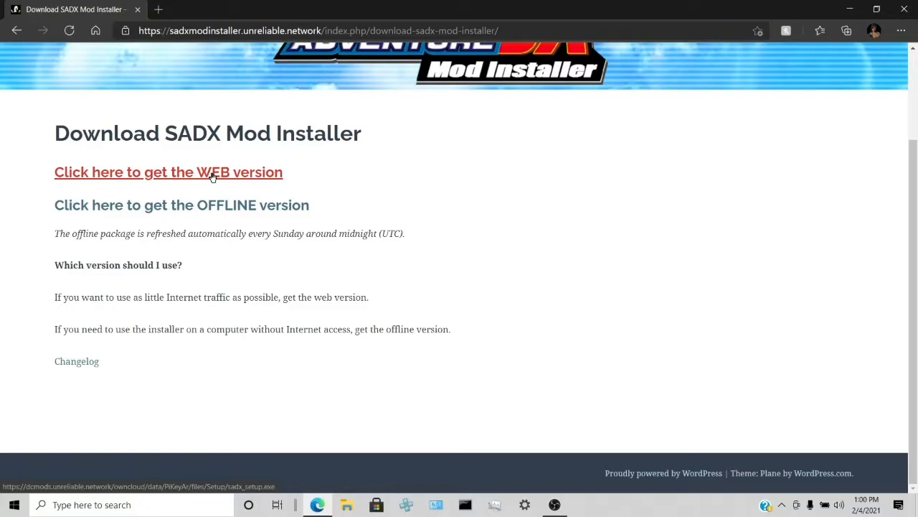
click(181, 178)
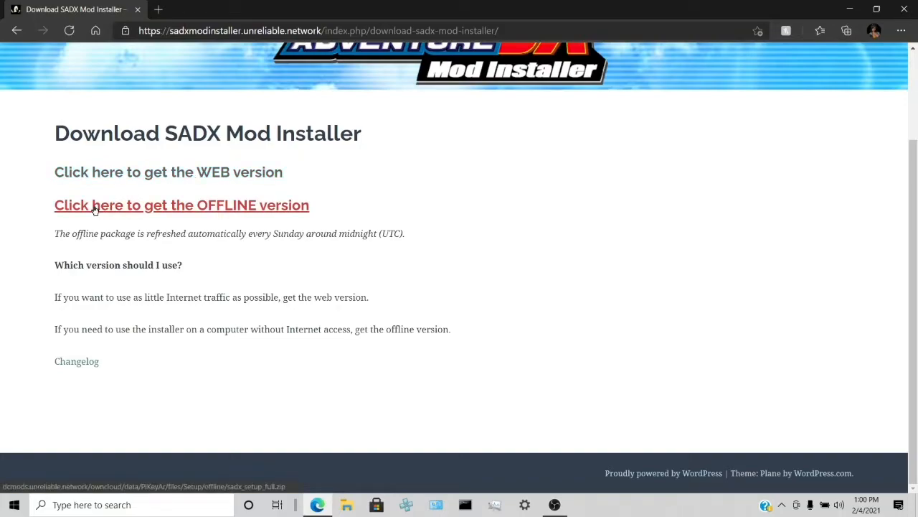
click(221, 214)
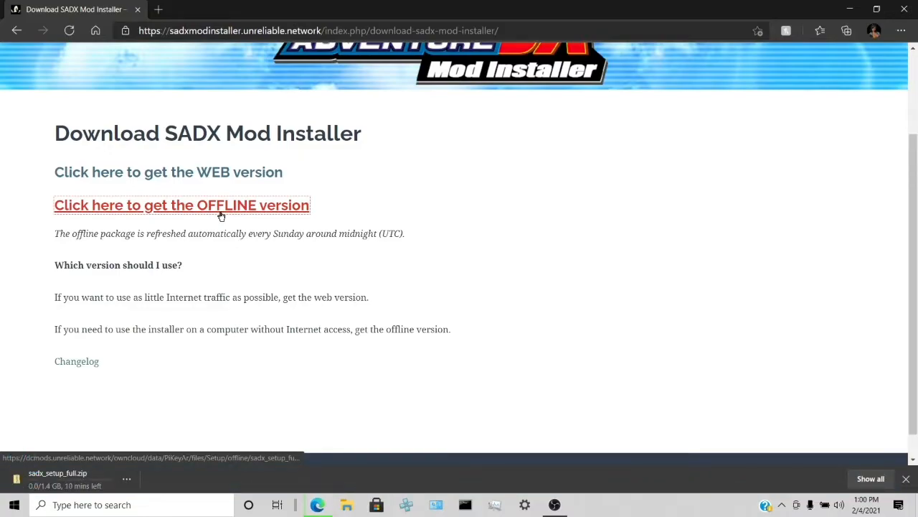
Download the web version of the SADX Mod Installer, sadx_setup.exe, and keep the file despite the browser's block.
click(199, 173)
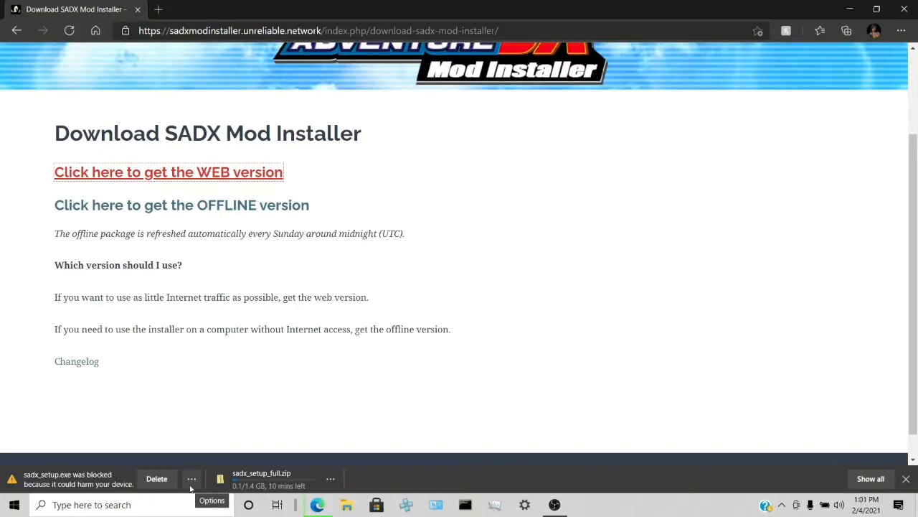
click(191, 478)
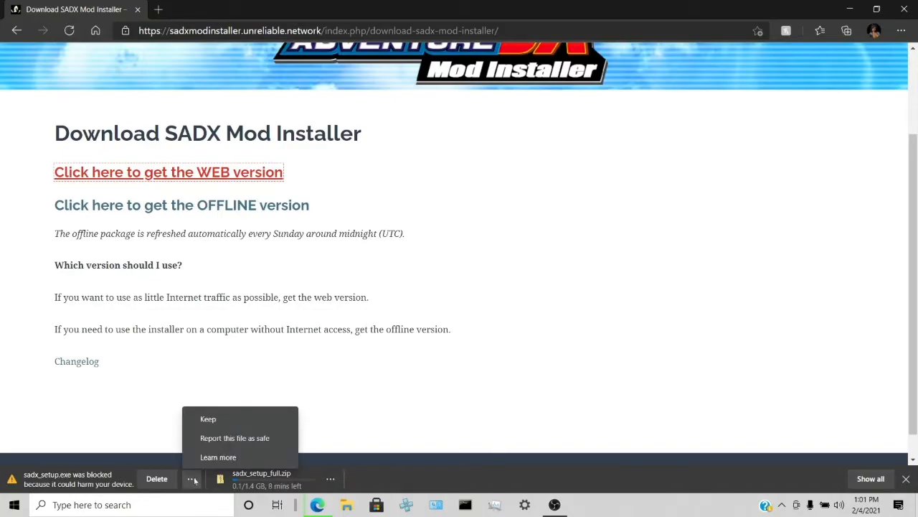
click(207, 420)
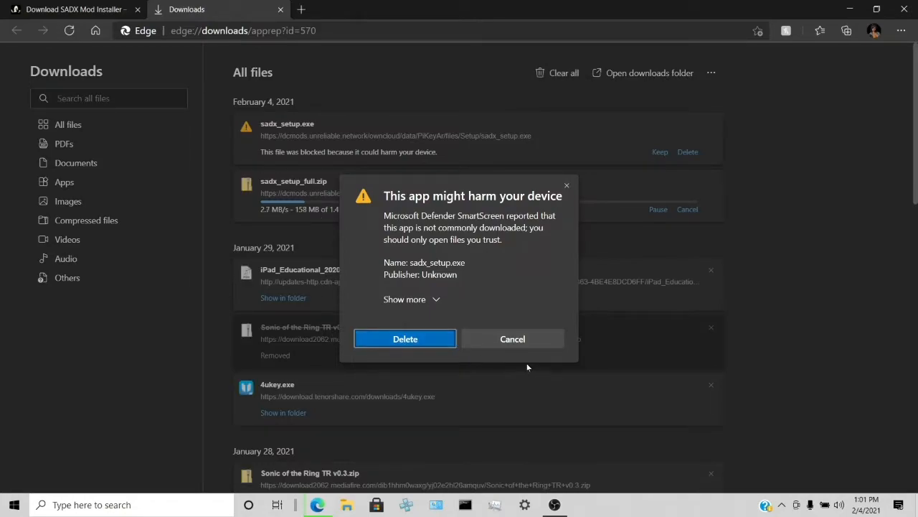
click(416, 301)
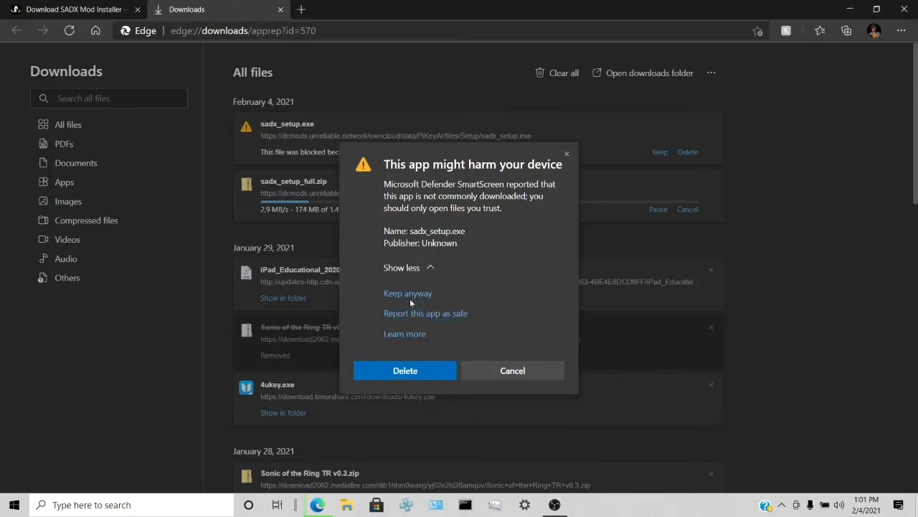
click(407, 294)
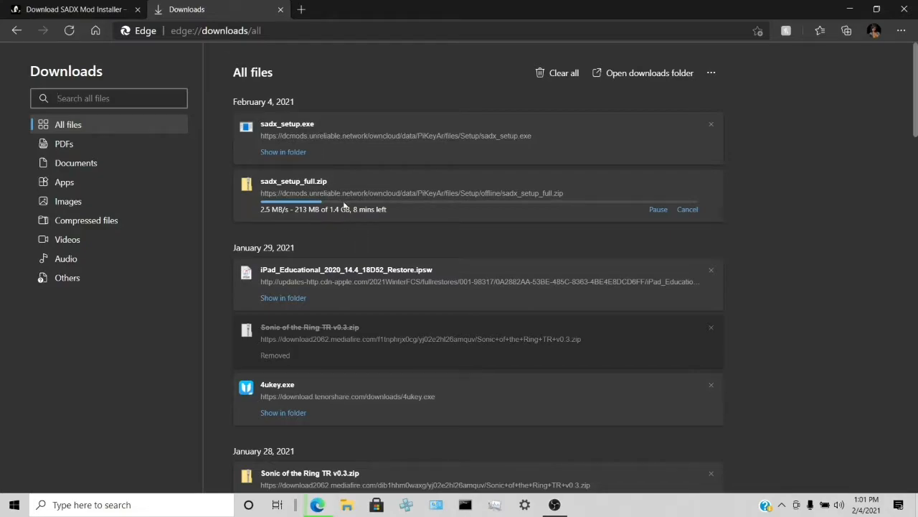
Return to the SADX Mod Installer page and search the web for "sonic adventure 2 mod loader" from there.
click(103, 9)
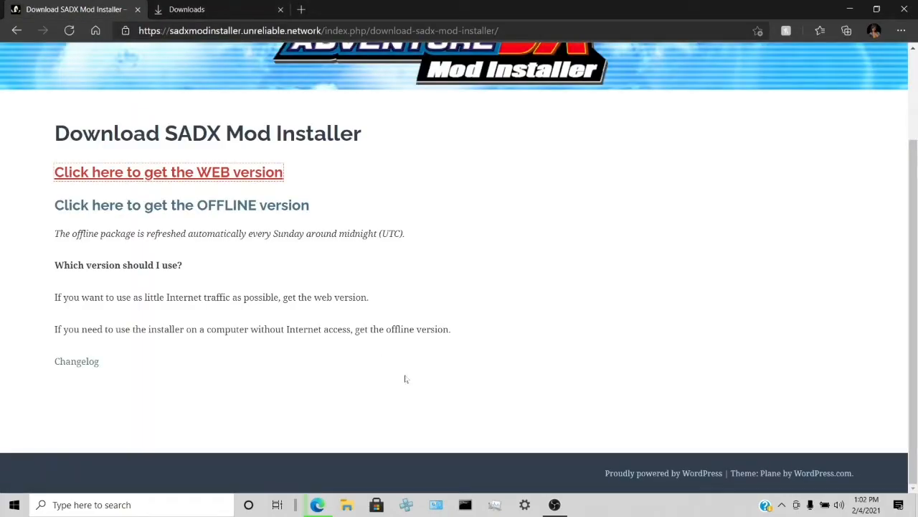
scroll(406, 378, up, 2)
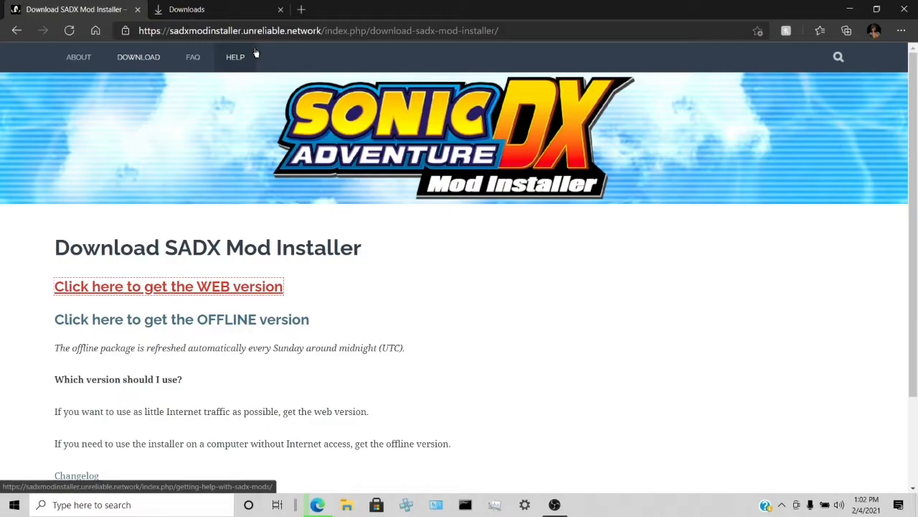
click(369, 32)
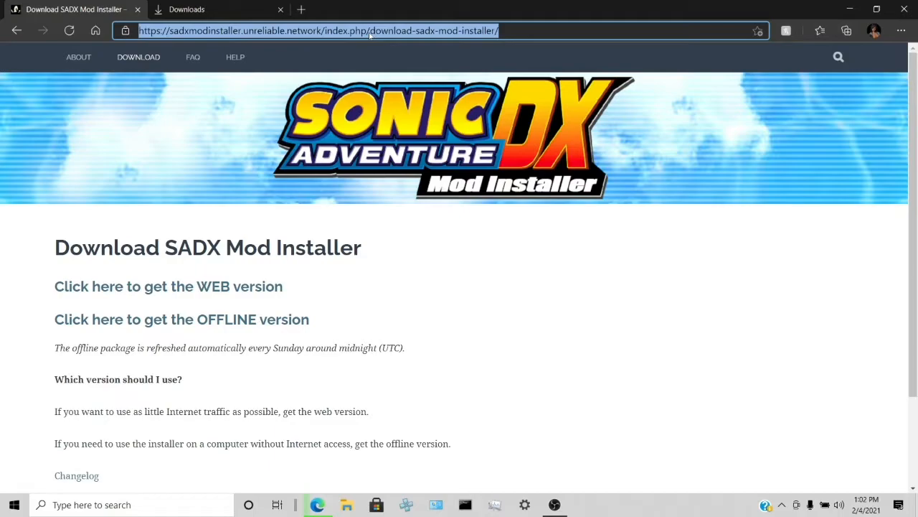
text(sonic)
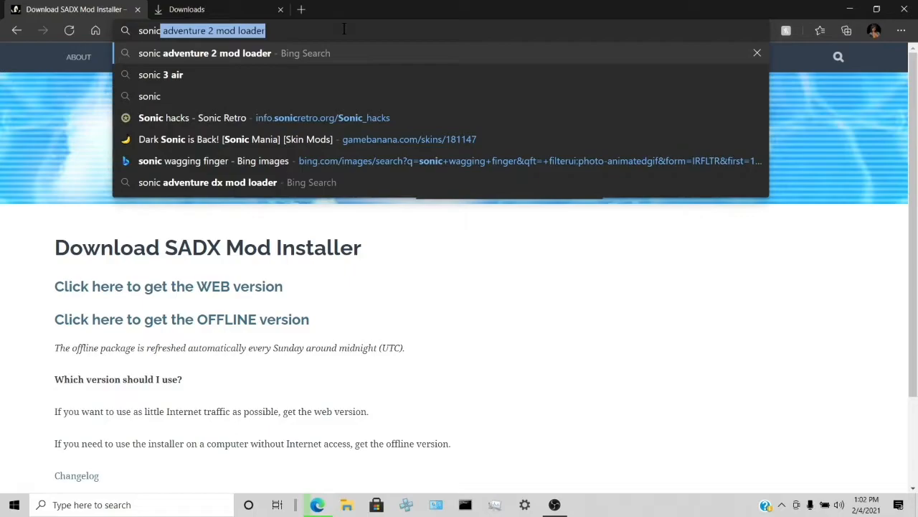
key(Return)
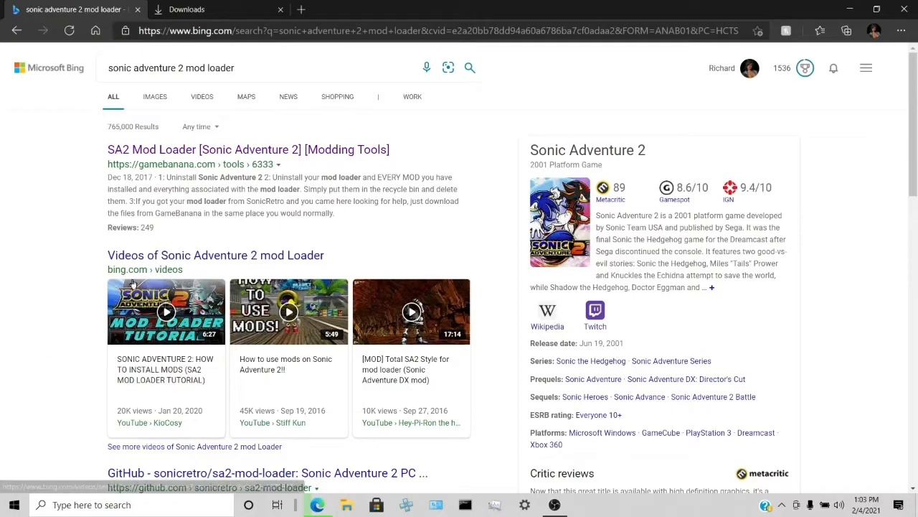
Open GameBanana's SA2 Mod Loader page from the search results and agree to the site's privacy notice.
click(162, 153)
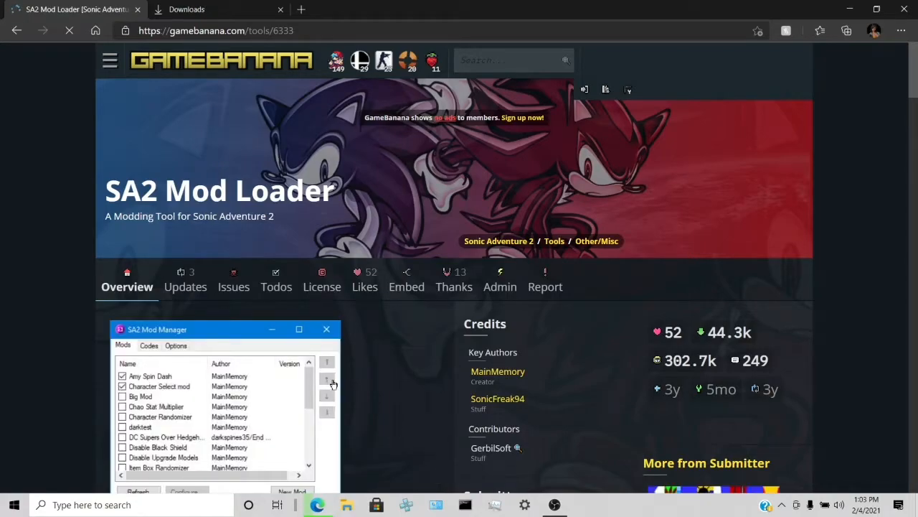
scroll(337, 377, down, 2)
scroll(340, 362, down, 1)
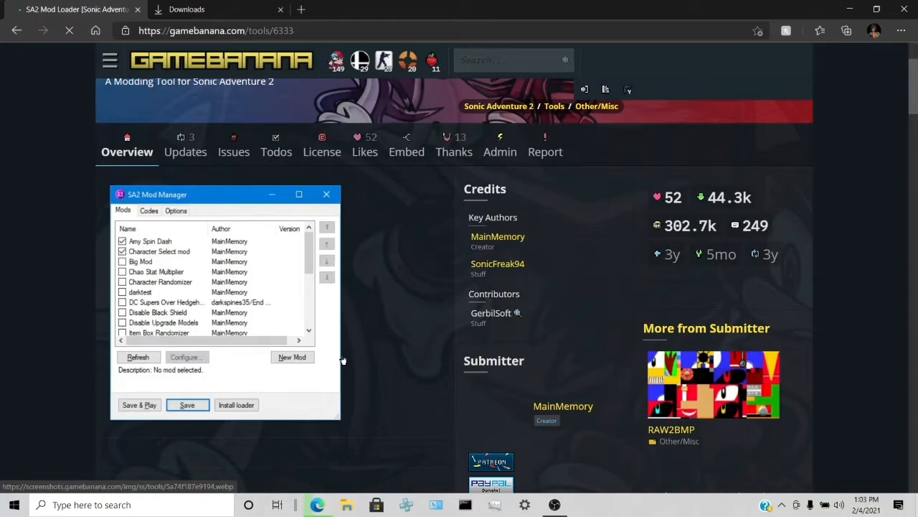
scroll(343, 361, up, 2)
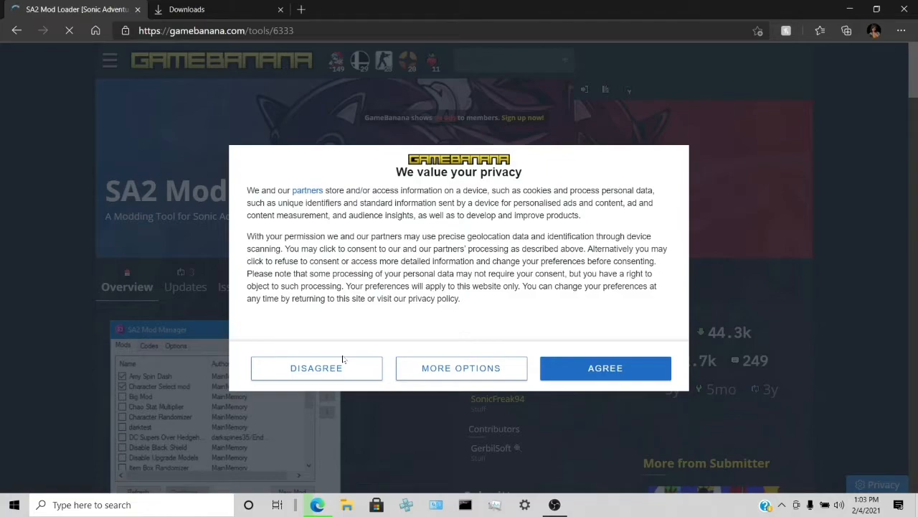
click(575, 368)
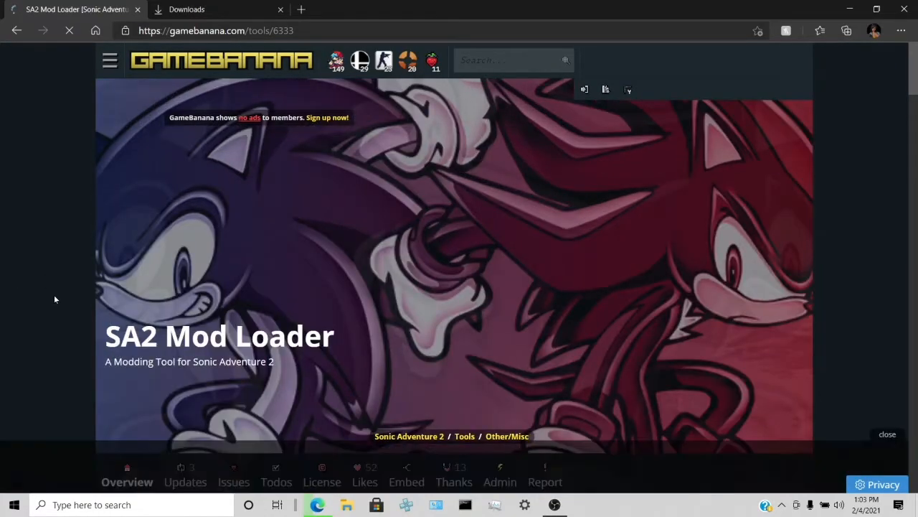
Download the latest version of the SA2 Mod Loader, SA2ModLoader.7z, from the alternate file source mm.reimuhakurei.net.
scroll(55, 295, down, 2)
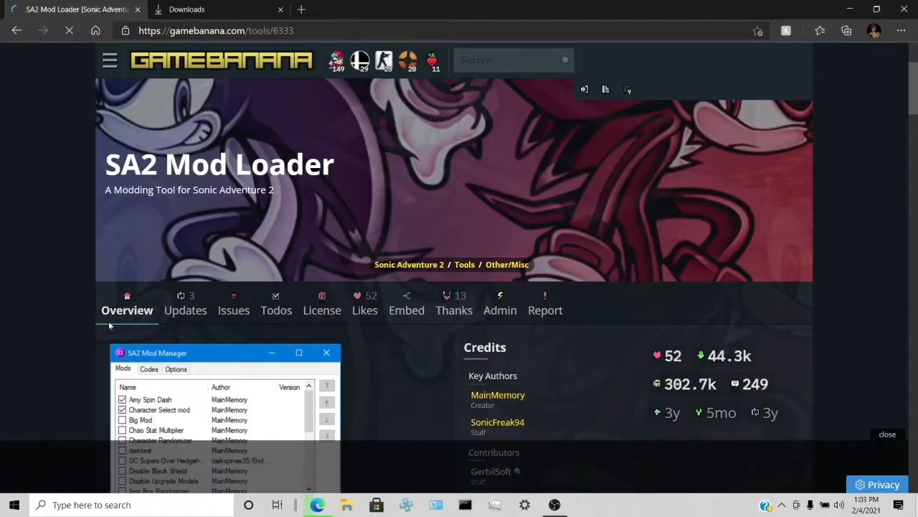
scroll(133, 322, down, 4)
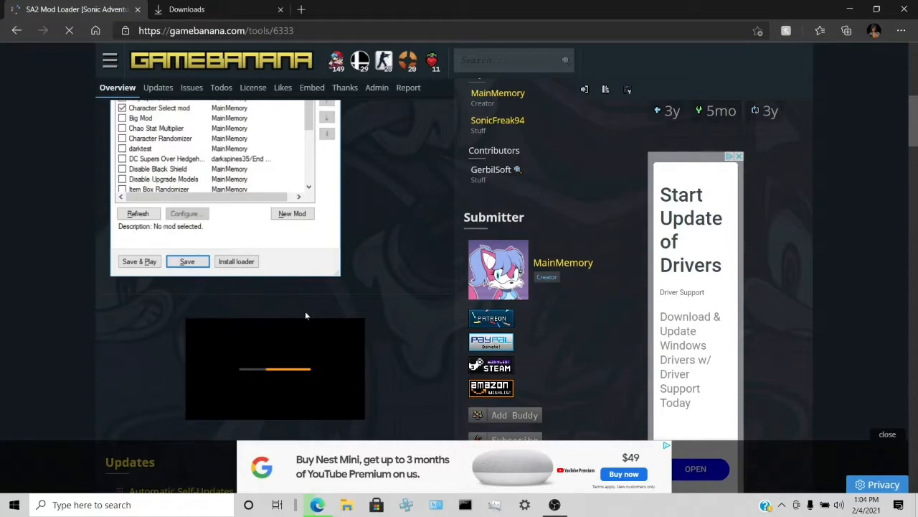
scroll(346, 323, up, 4)
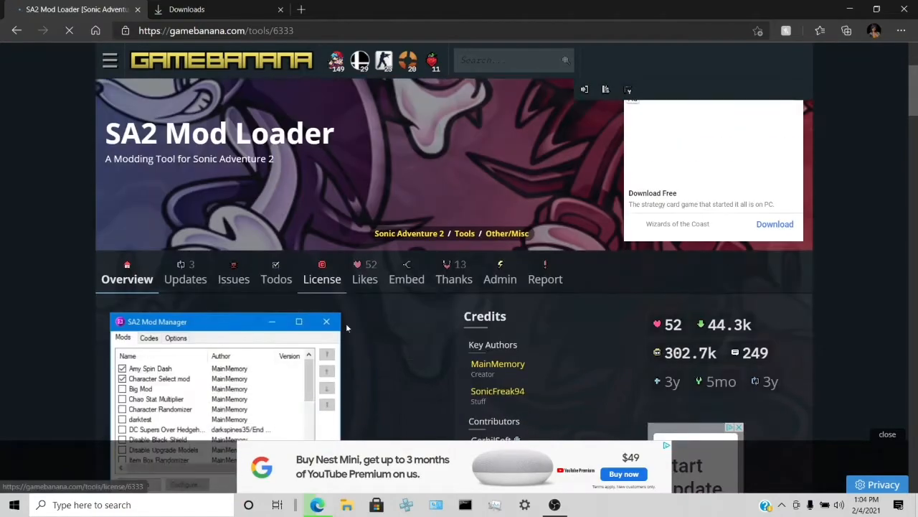
scroll(345, 322, down, 2)
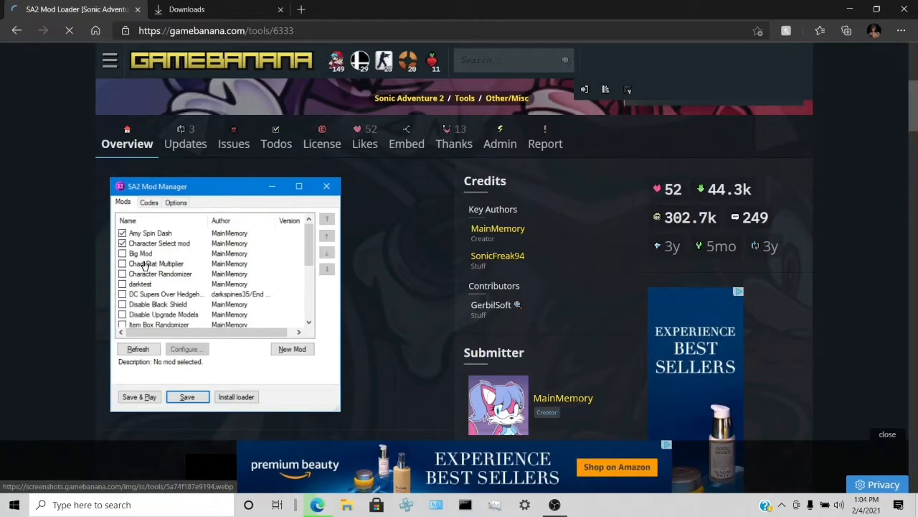
scroll(52, 287, down, 5)
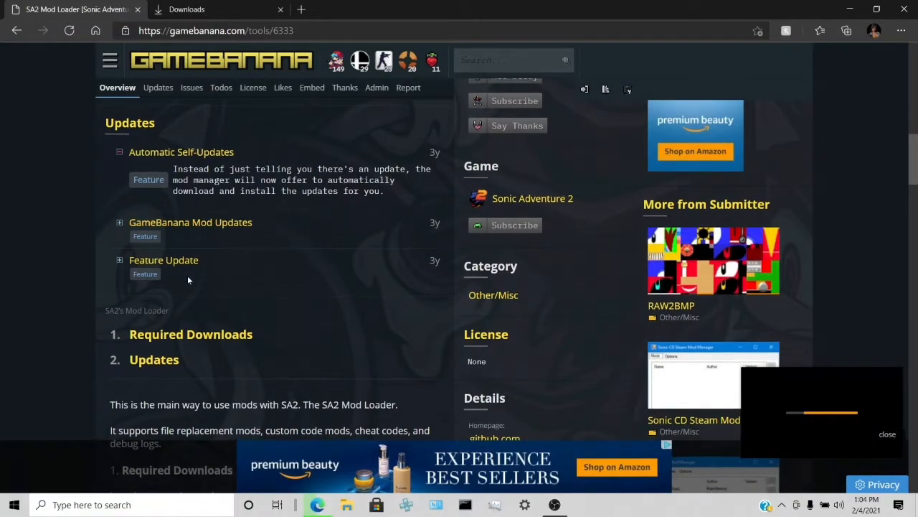
scroll(187, 276, down, 3)
scroll(188, 275, down, 6)
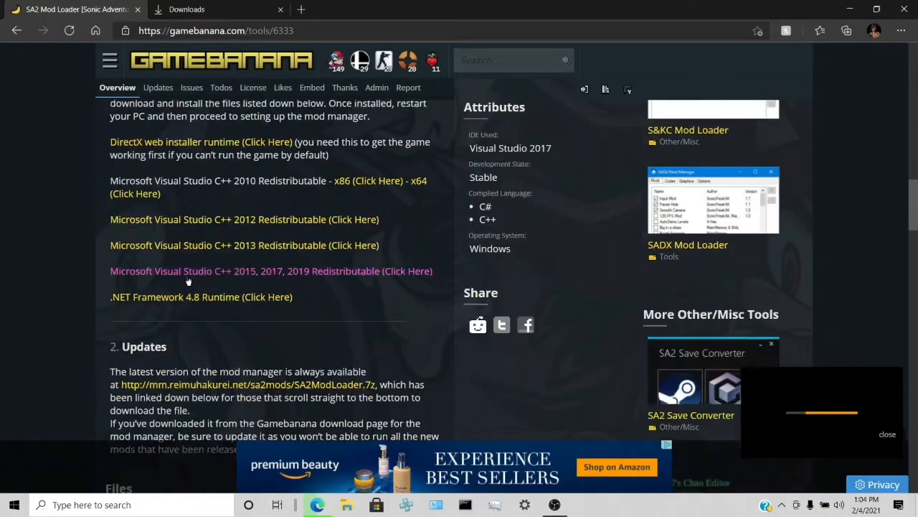
scroll(188, 280, down, 3)
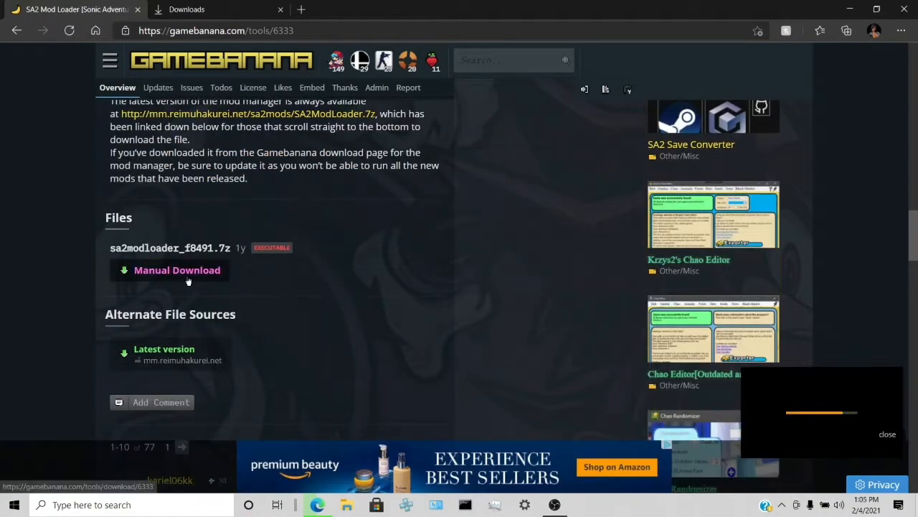
scroll(188, 282, up, 1)
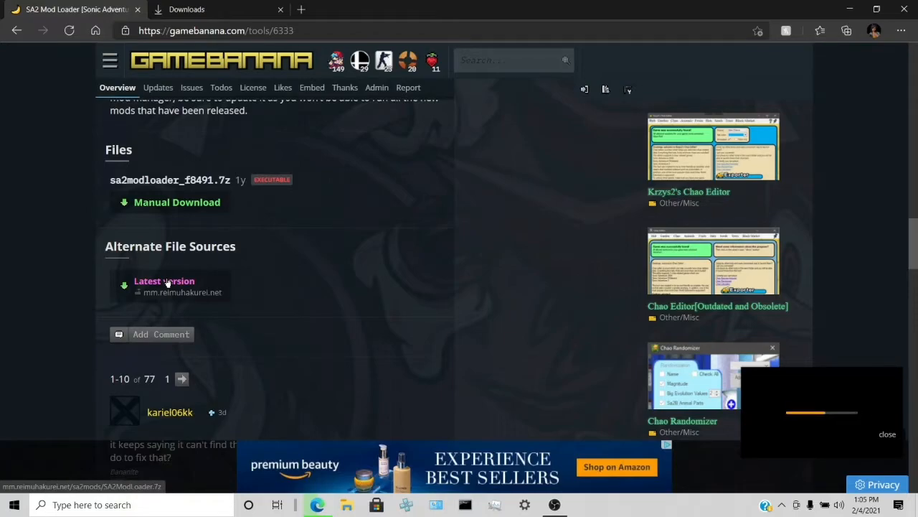
click(167, 283)
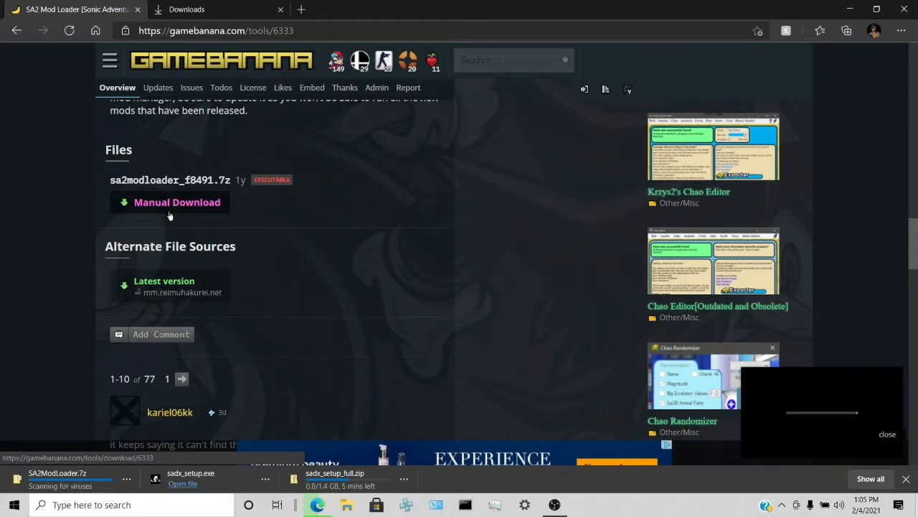
Look over the SA2 Mod Loader's required downloads and start a web search for "sonic".
scroll(170, 215, up, 5)
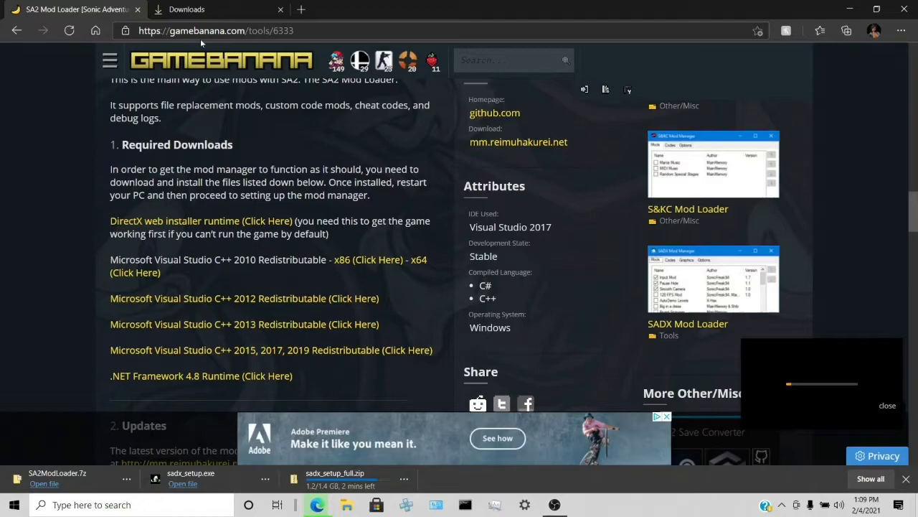
click(234, 31)
text(sonic)
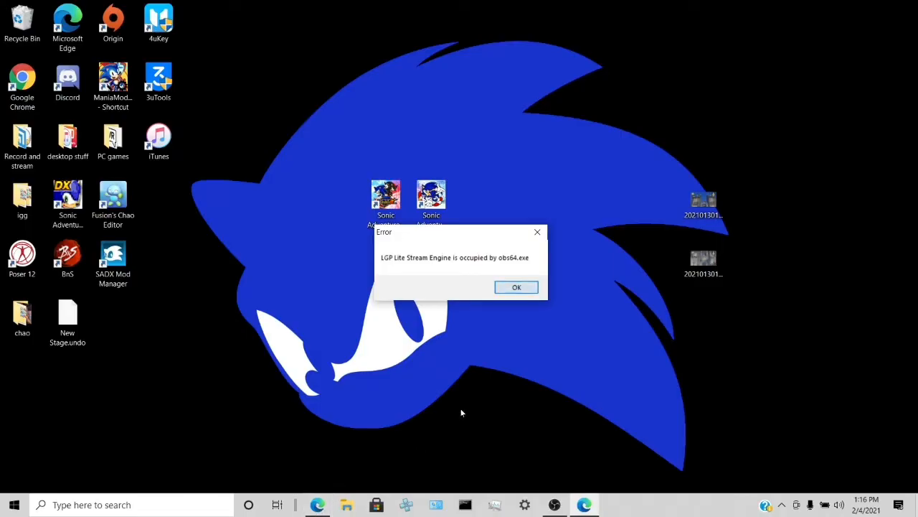
key(Return)
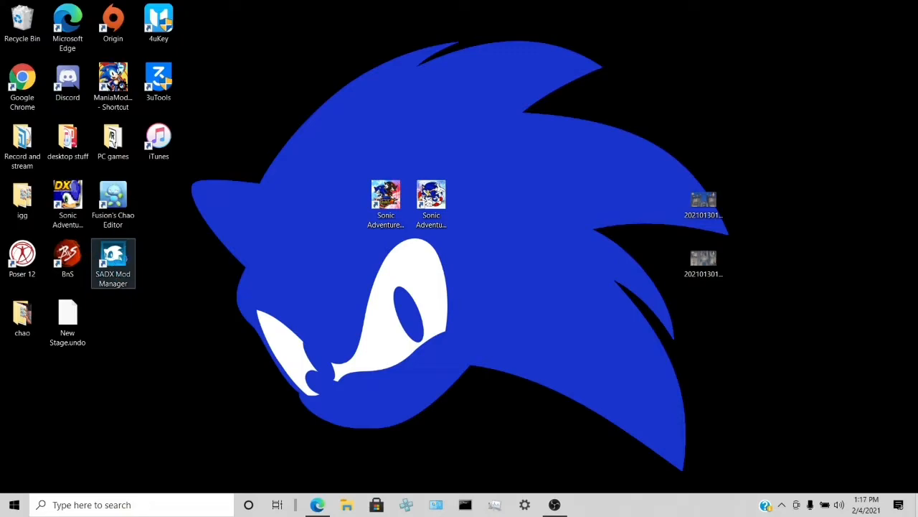
Open the file location of the SADX Mod Manager desktop shortcut.
double_click(119, 259)
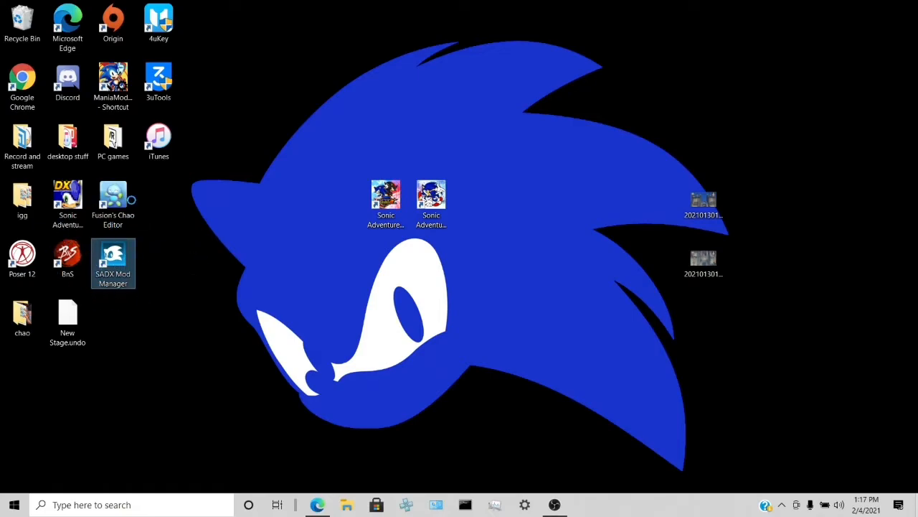
right_click(113, 271)
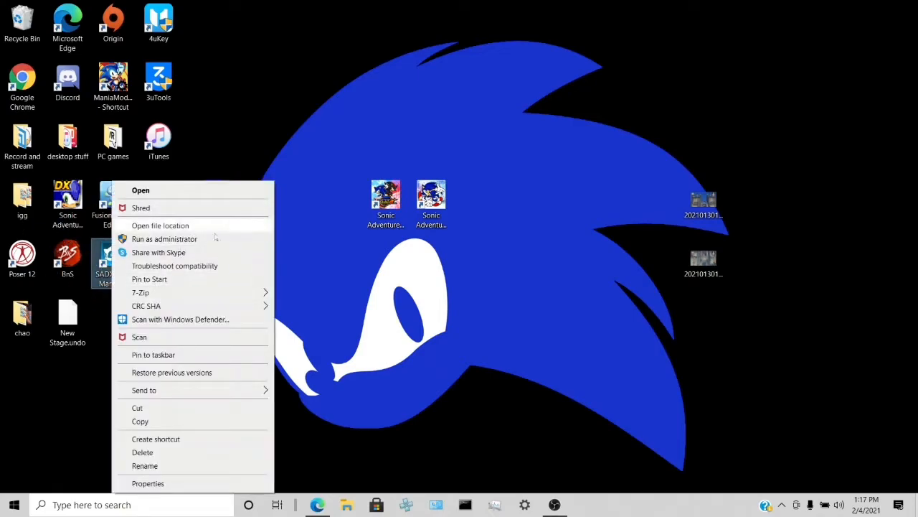
click(173, 228)
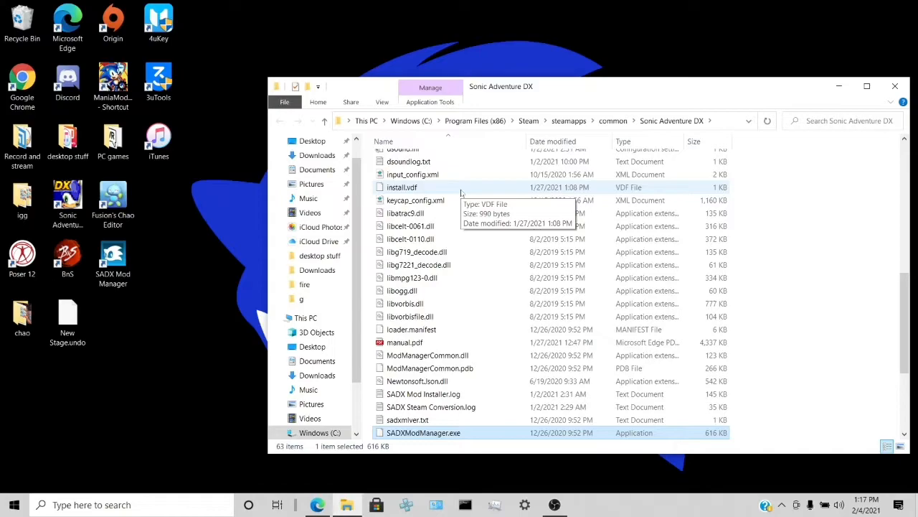
Examine the subfolders and files in the Sonic Adventure DX game folder, from AppLauncher down past SADXModManager.exe.
scroll(459, 195, up, 14)
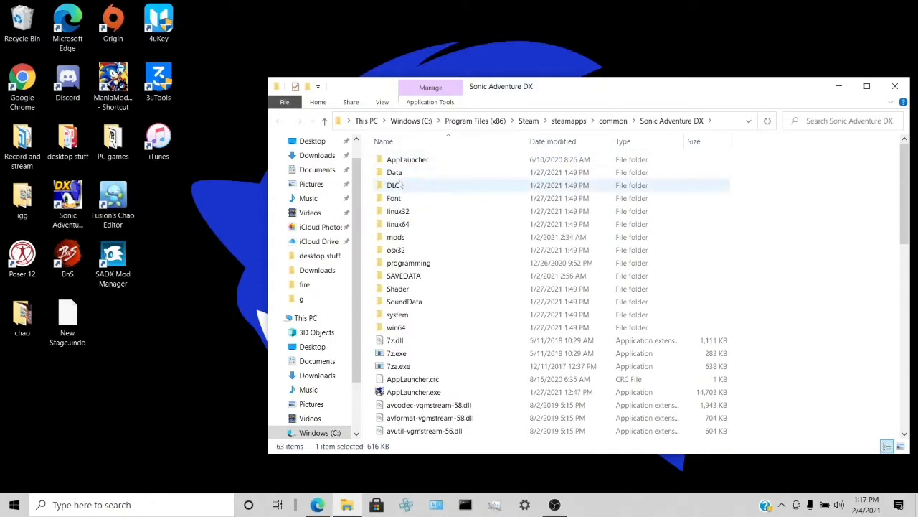
scroll(427, 184, down, 3)
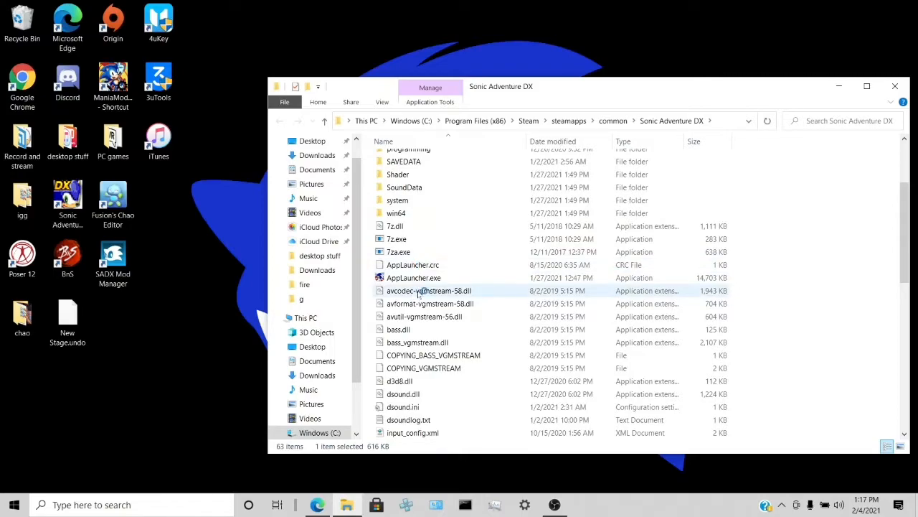
scroll(433, 310, down, 13)
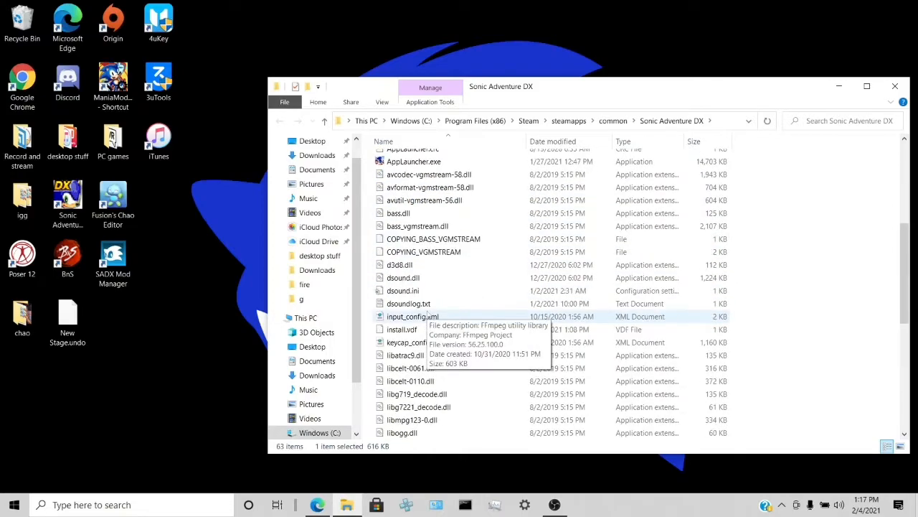
scroll(428, 314, up, 1)
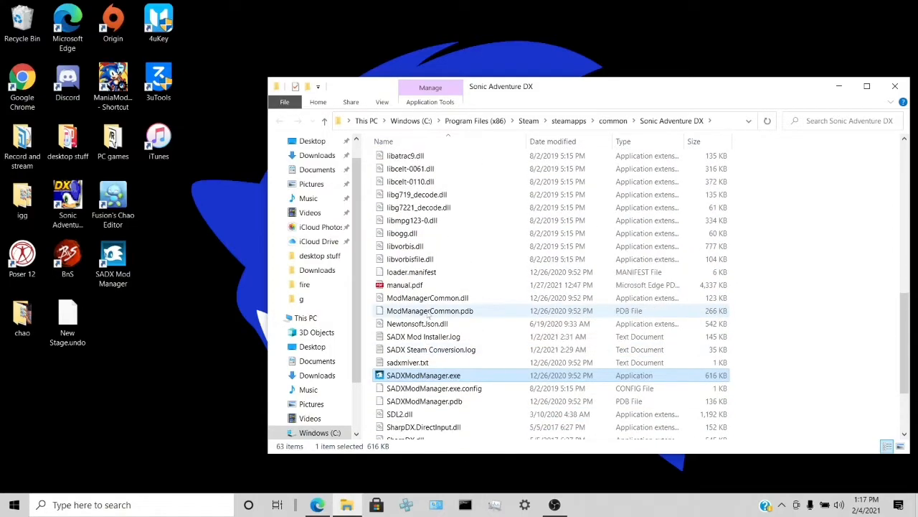
scroll(428, 287, down, 2)
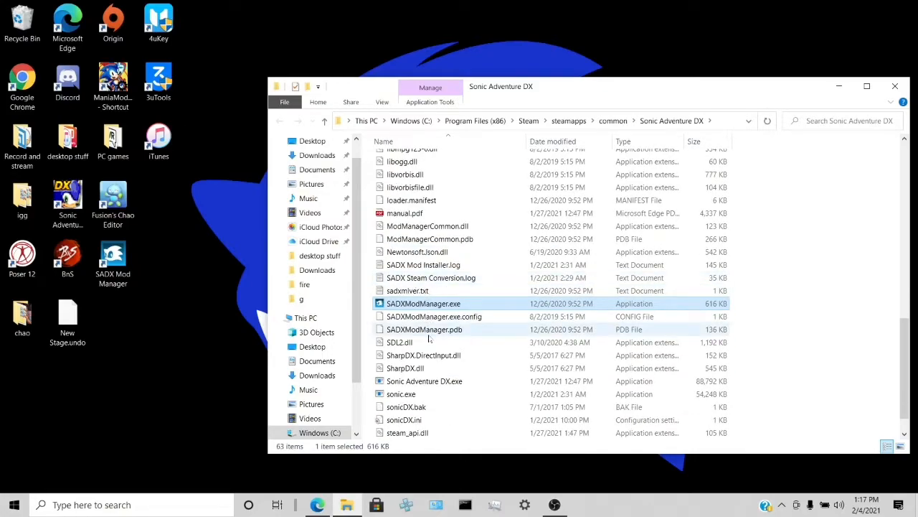
scroll(429, 337, up, 13)
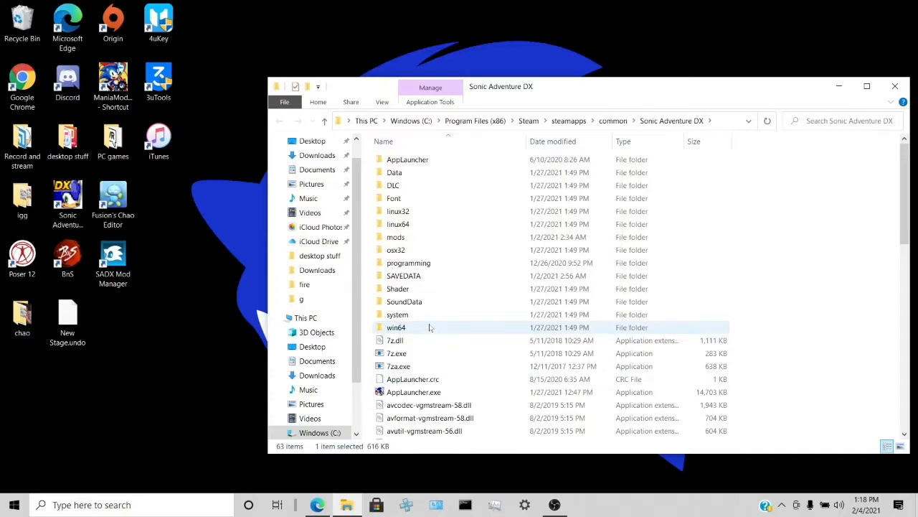
Look through the contents of the mods subfolder in the Sonic Adventure DX folder and return to the game folder.
scroll(429, 328, down, 1)
scroll(429, 327, down, 1)
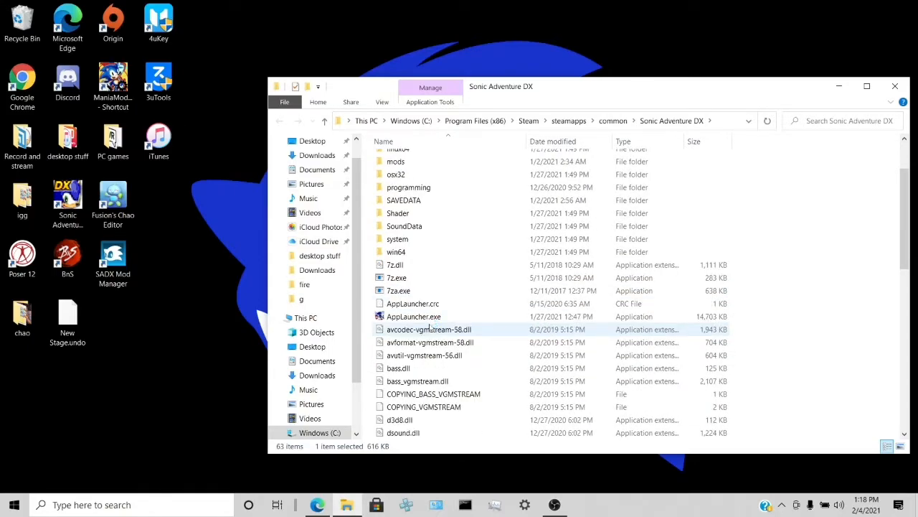
scroll(429, 327, up, 2)
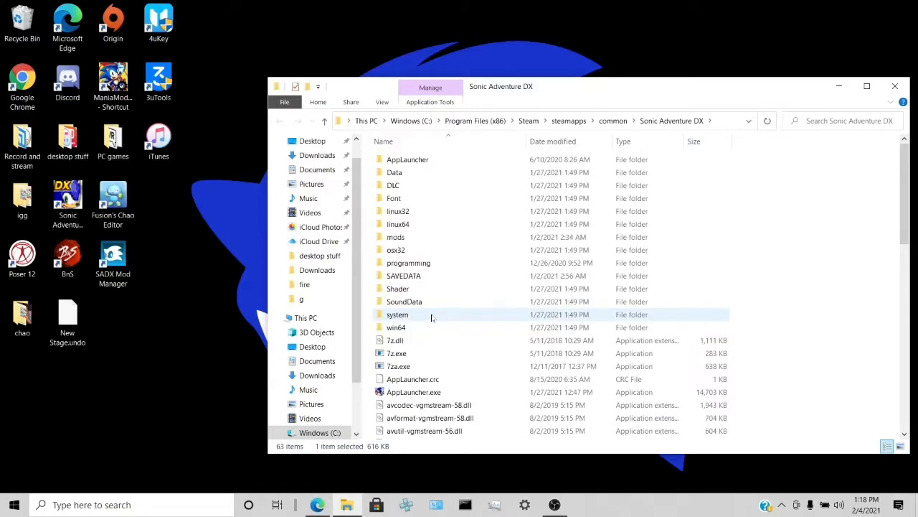
click(394, 238)
double_click(393, 239)
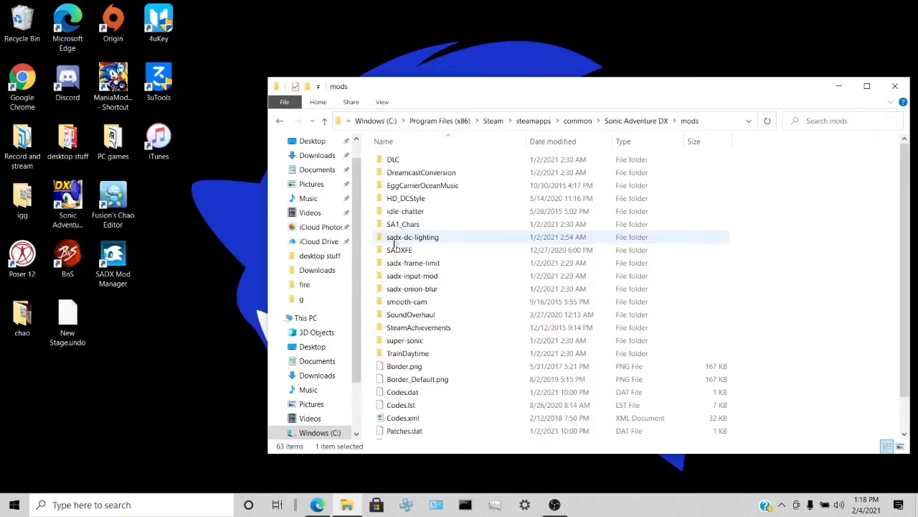
scroll(459, 271, down, 1)
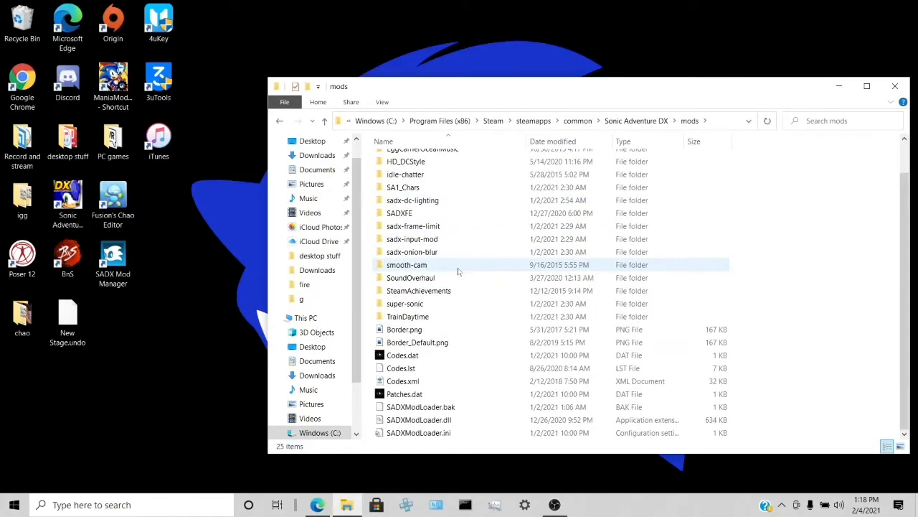
scroll(459, 271, up, 1)
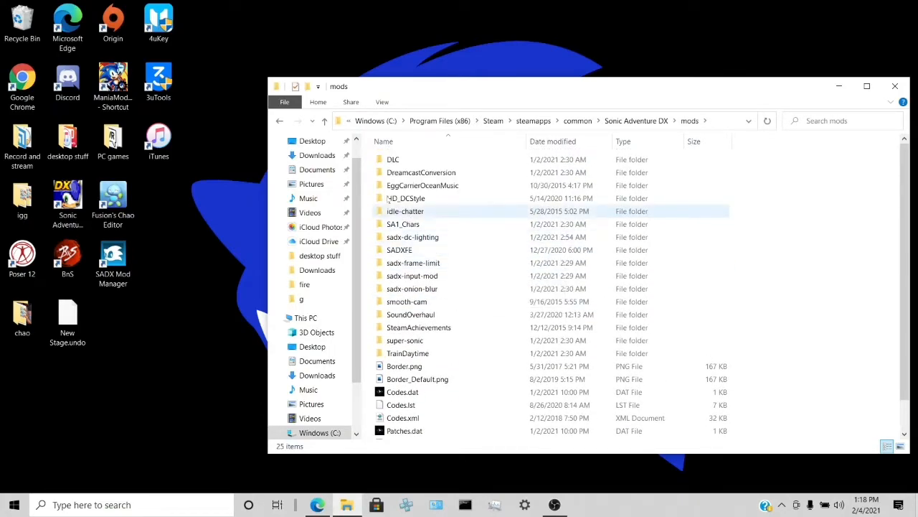
click(281, 121)
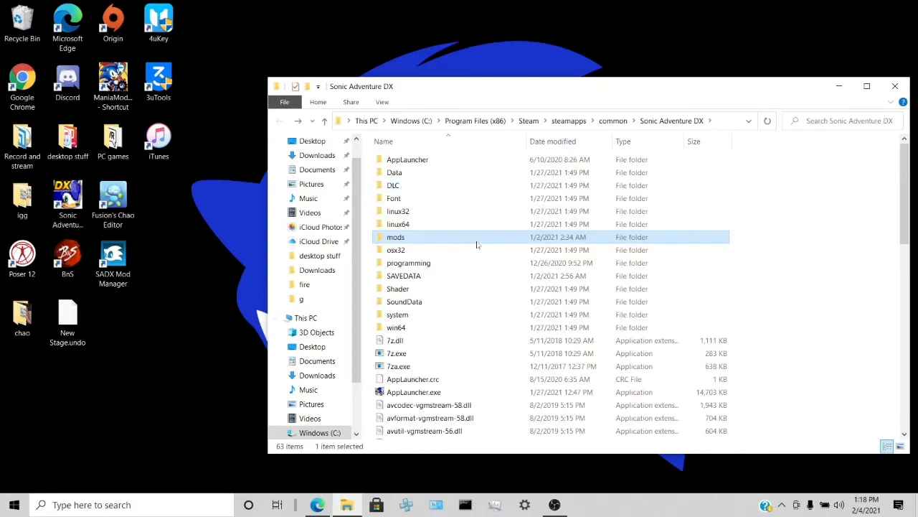
Examine the game folder's files down to Sonic Adventure DX.exe and sonic.exe, and check the mods subfolder once more.
scroll(436, 276, down, 11)
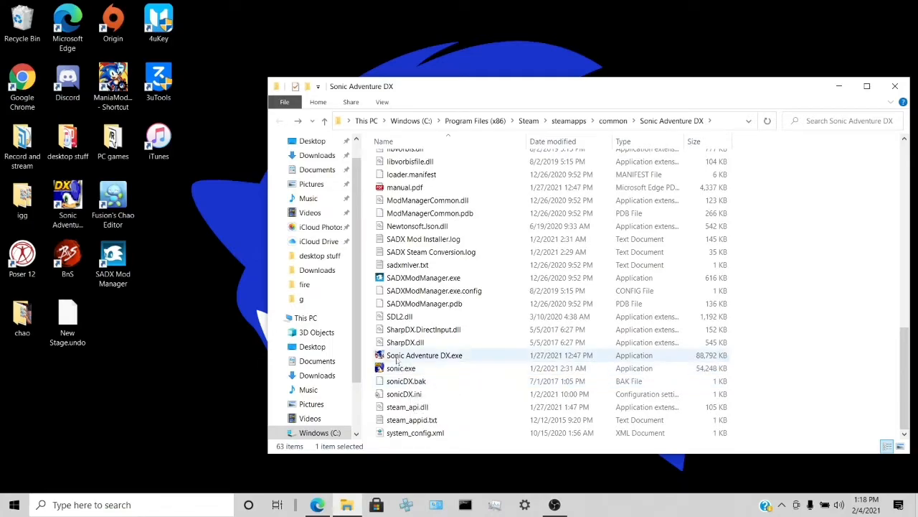
scroll(398, 356, up, 1)
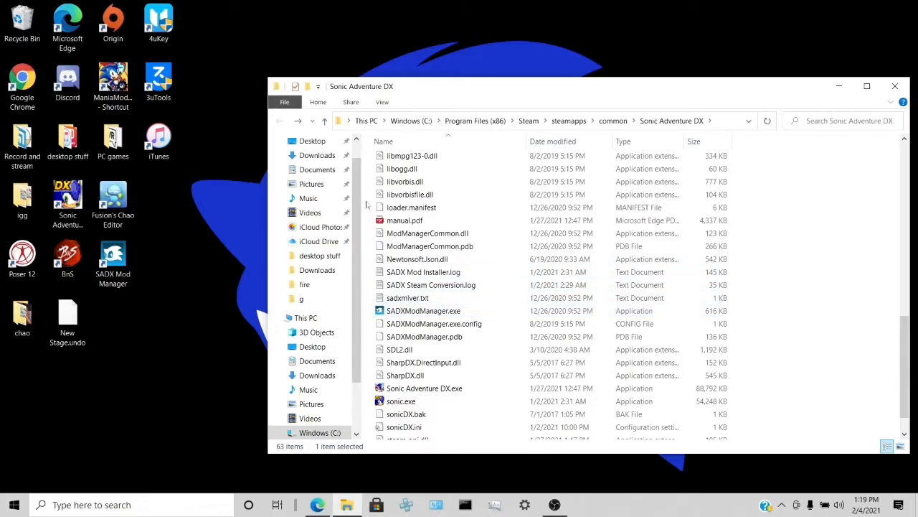
scroll(414, 251, up, 8)
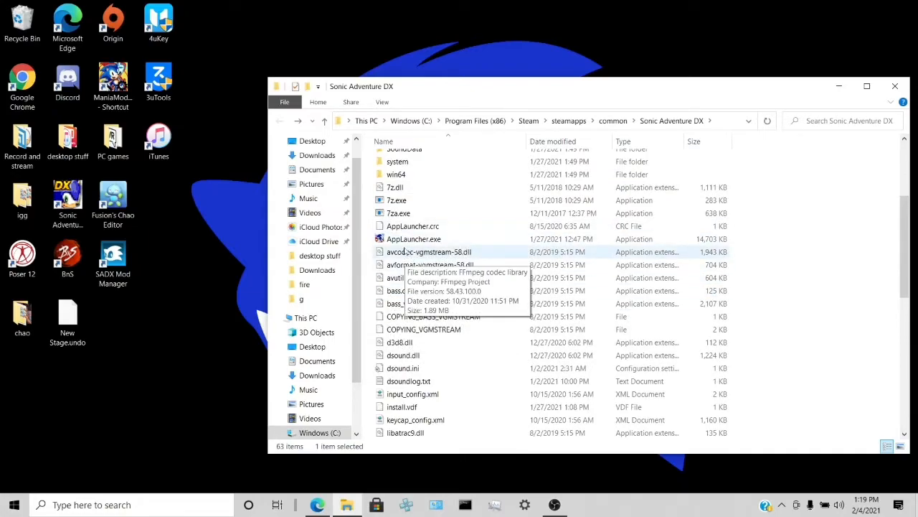
scroll(405, 251, up, 1)
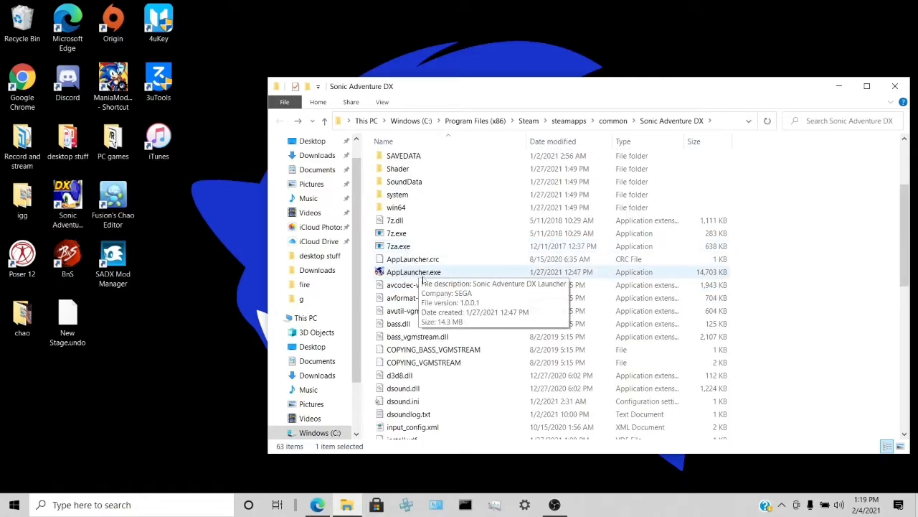
scroll(423, 279, up, 3)
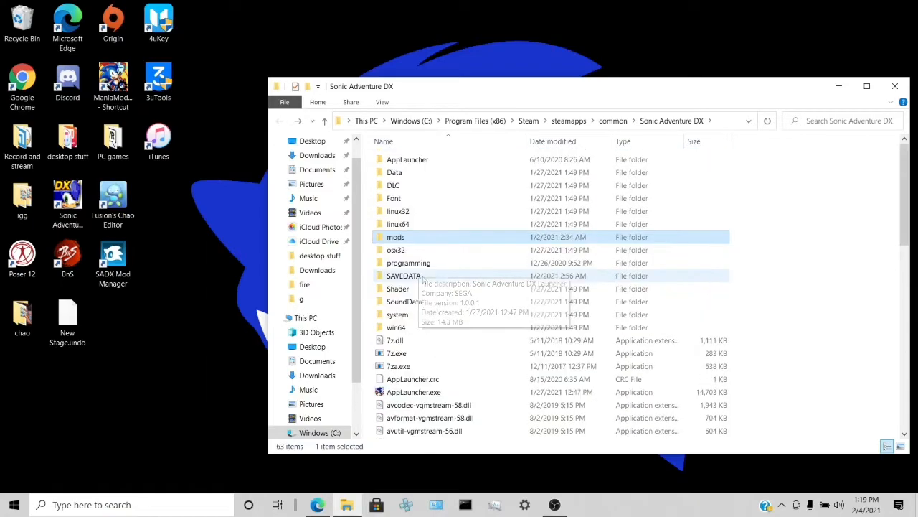
double_click(413, 239)
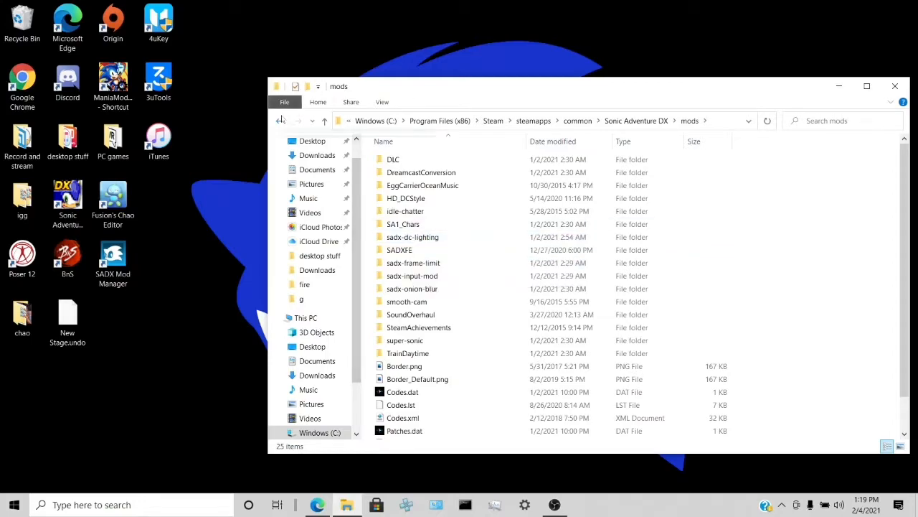
click(279, 122)
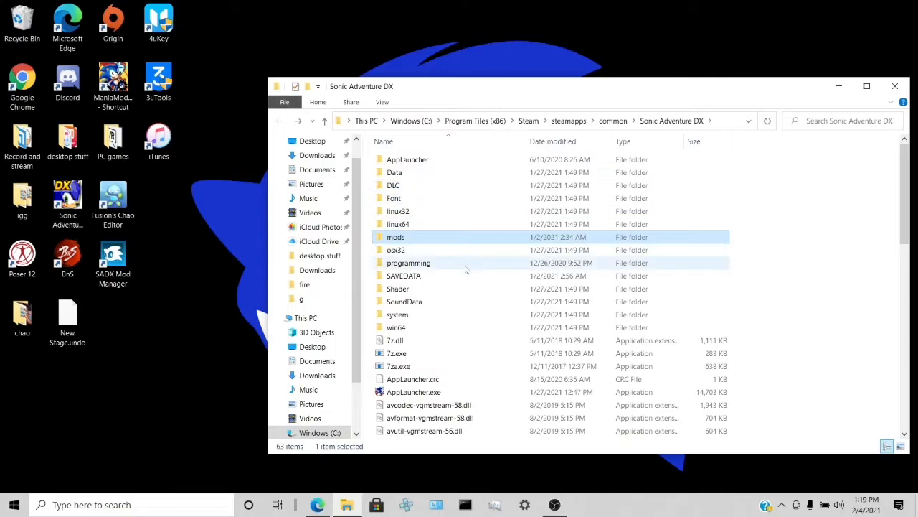
Review the full Sonic Adventure DX file list around SADXModManager.exe, and close the game folder window.
scroll(443, 289, down, 4)
scroll(443, 289, down, 2)
scroll(452, 272, down, 7)
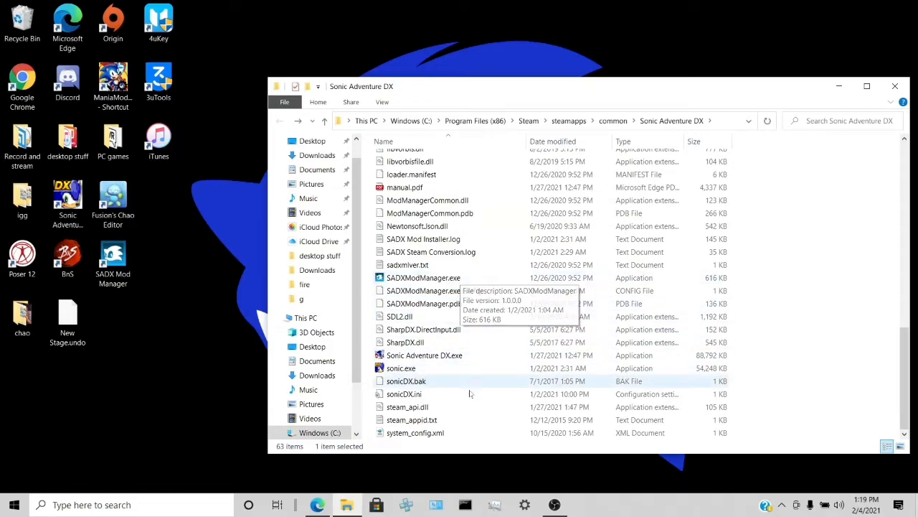
scroll(466, 359, up, 9)
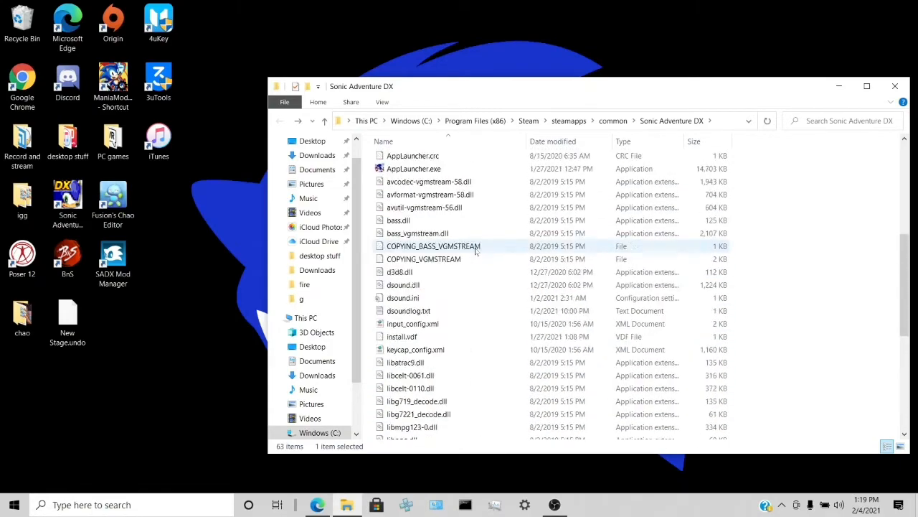
scroll(477, 251, up, 6)
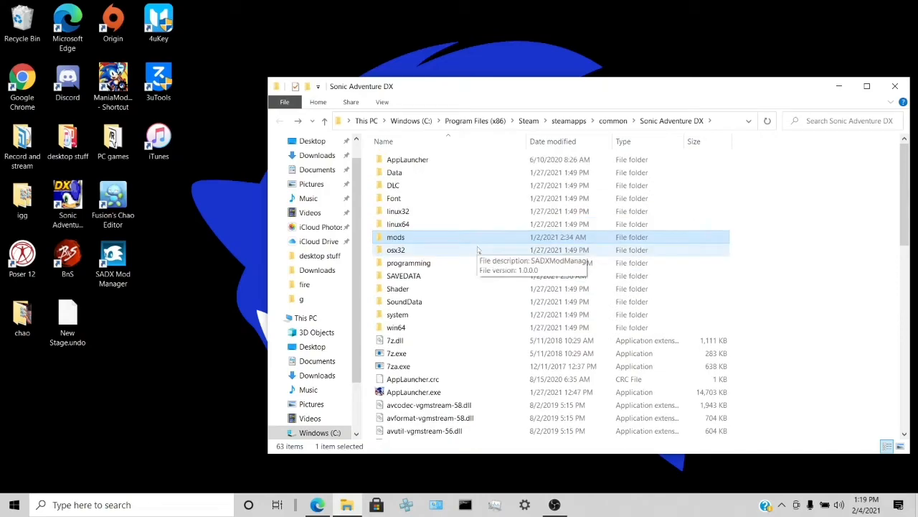
scroll(478, 249, down, 2)
scroll(479, 252, down, 12)
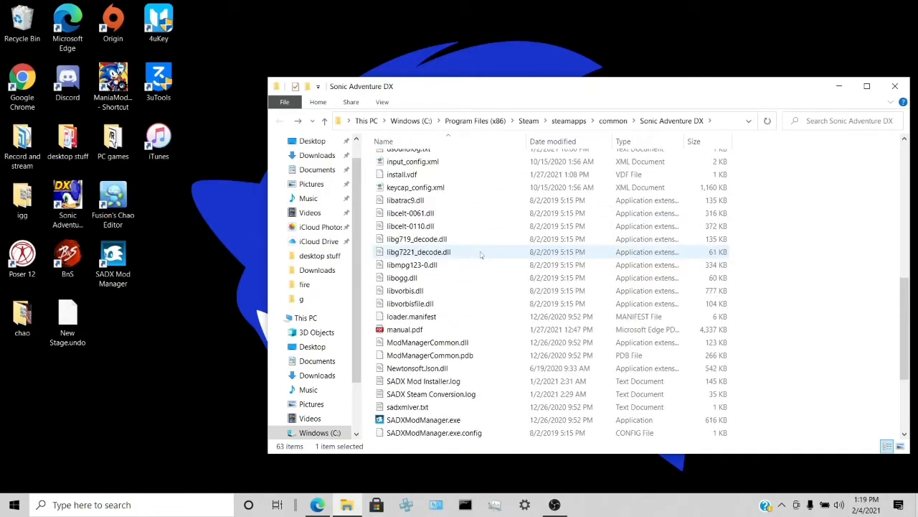
scroll(481, 256, up, 1)
scroll(476, 259, down, 1)
scroll(466, 269, up, 1)
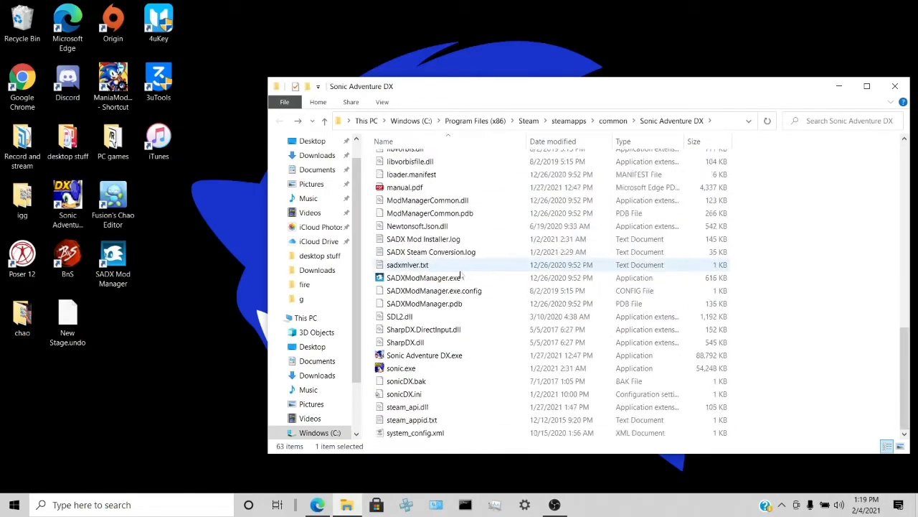
scroll(462, 276, down, 1)
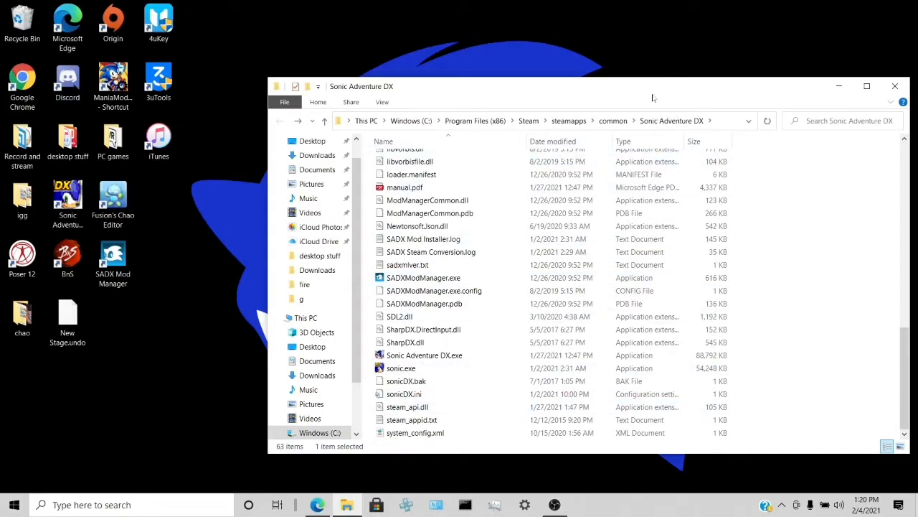
drag(655, 91, 397, 151)
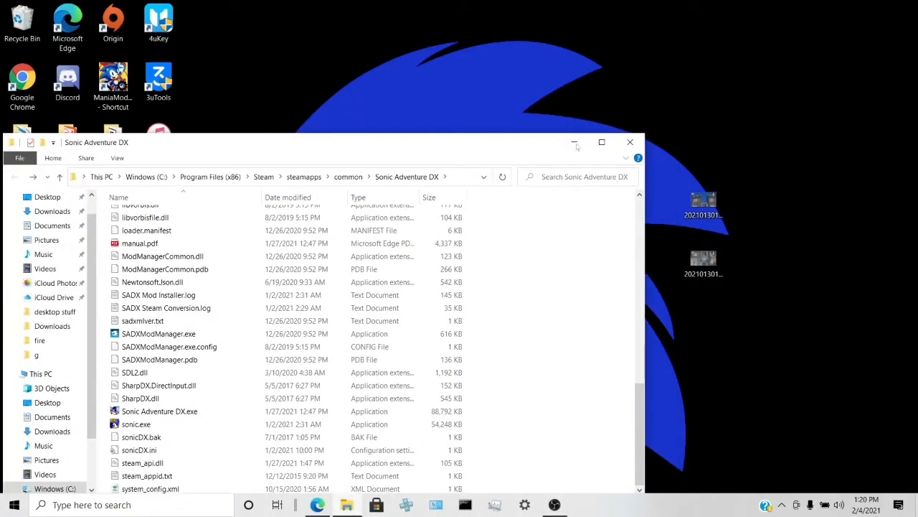
click(631, 142)
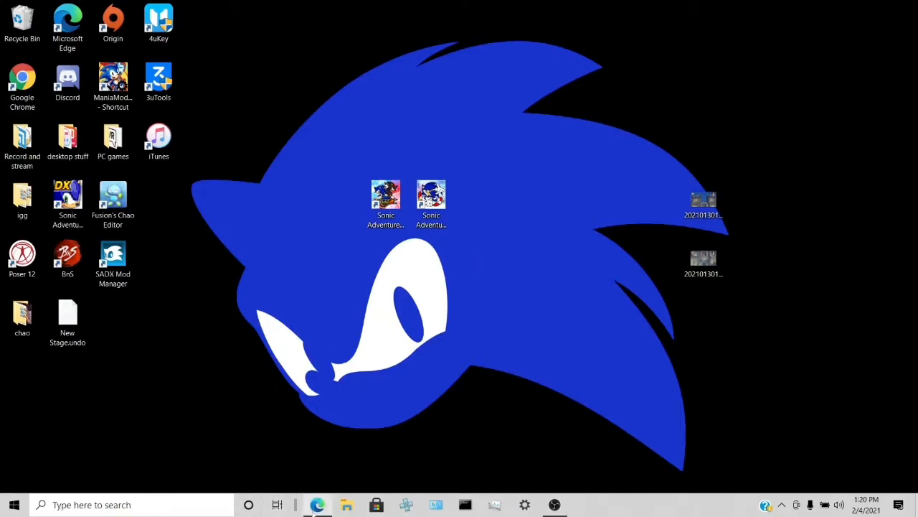
Move SA2ModLoader.7z, sadx_setup.exe and sadx_setup_full.zip from the Downloads folder to the desktop and close the folder window.
click(347, 506)
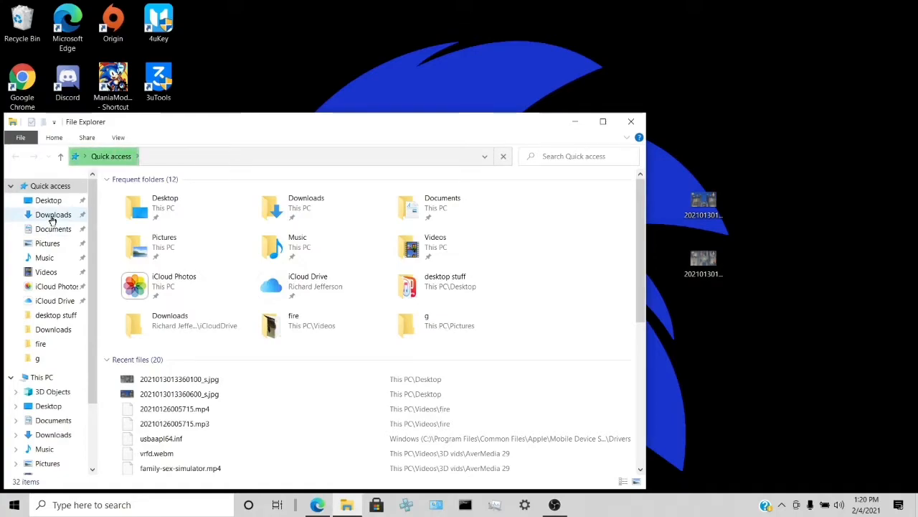
click(51, 217)
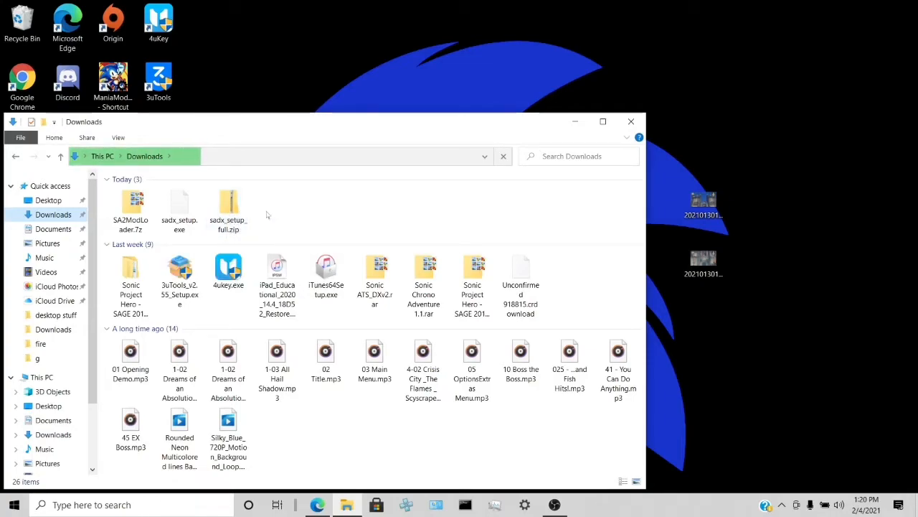
drag(222, 214, 368, 63)
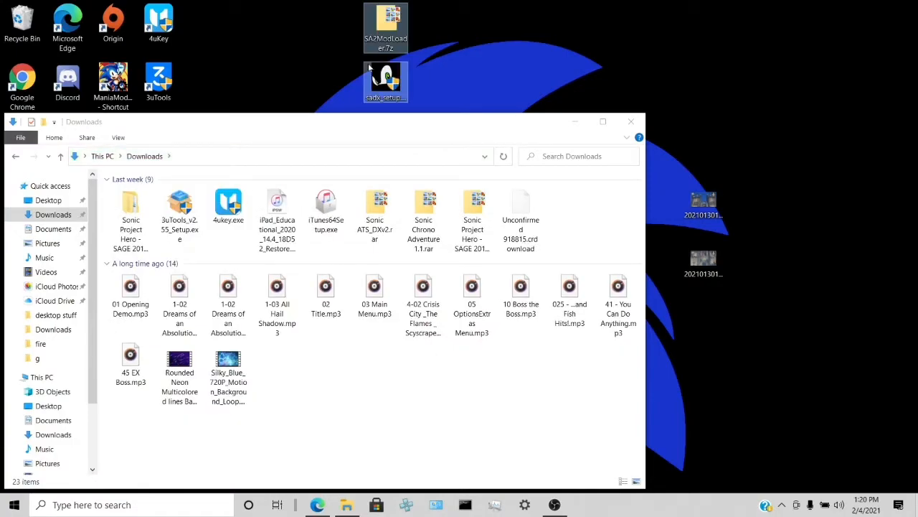
click(631, 121)
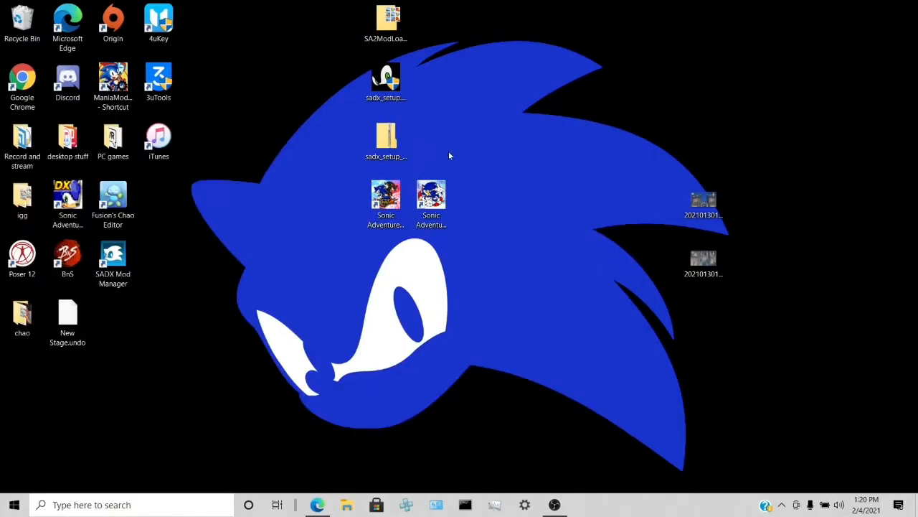
Group the three mod files beside the existing desktop icons, and set sadx_setup_full.zip apart from the other two.
click(387, 142)
drag(388, 147, 248, 346)
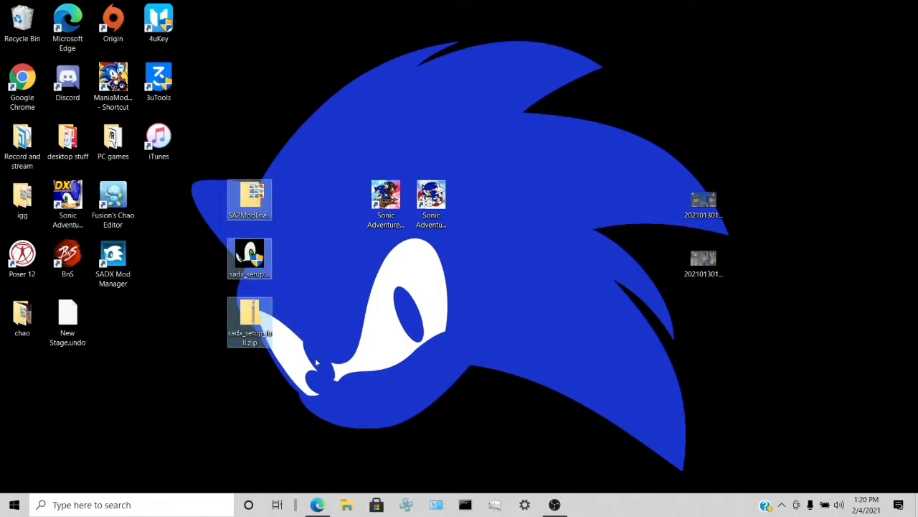
click(256, 376)
drag(251, 326, 363, 346)
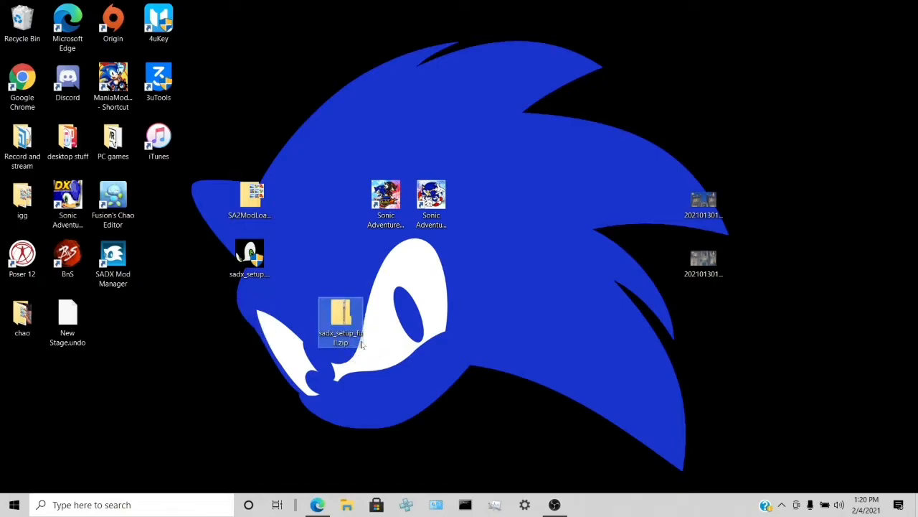
Extract sadx_setup_full.zip with 7-Zip into its own sadx_setup_full folder on the desktop.
double_click(335, 316)
right_click(336, 316)
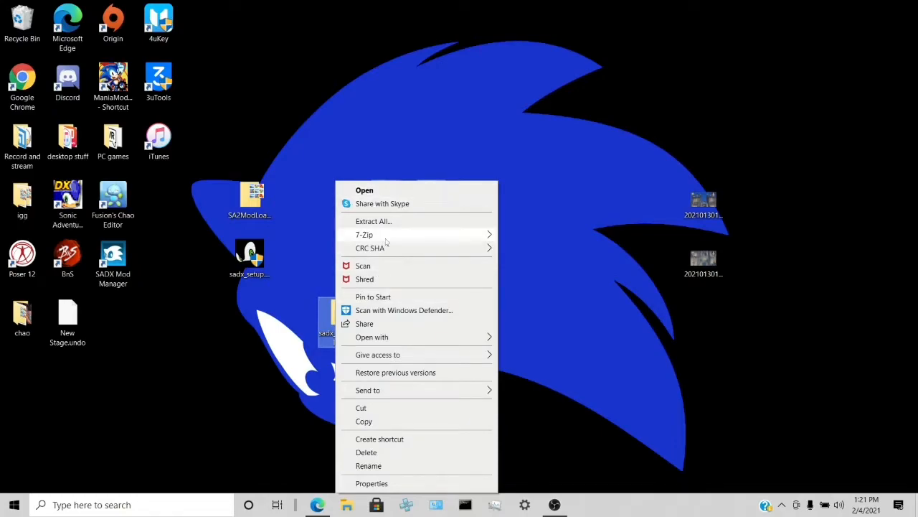
mouse_move(386, 242)
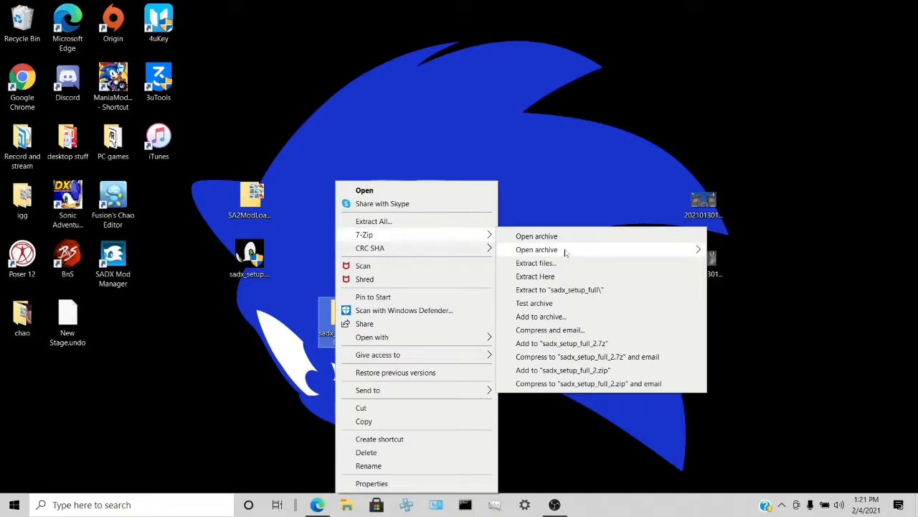
mouse_move(568, 253)
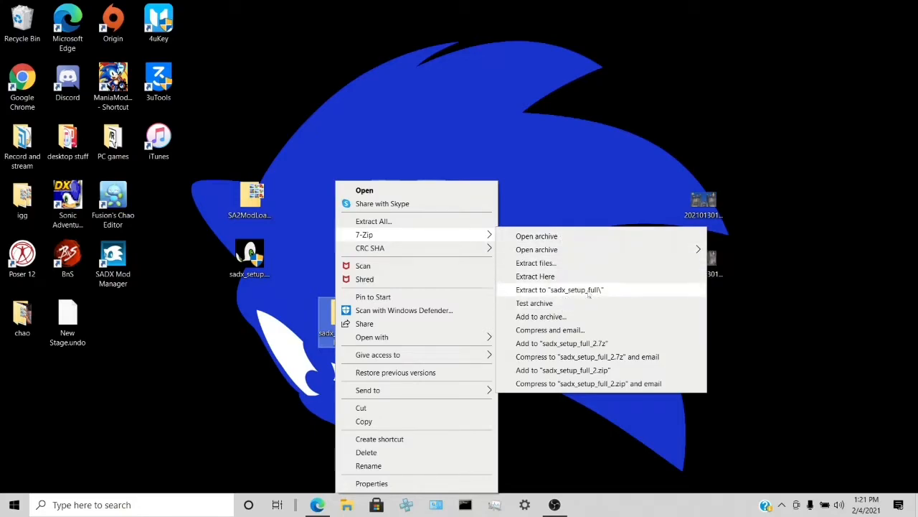
click(589, 289)
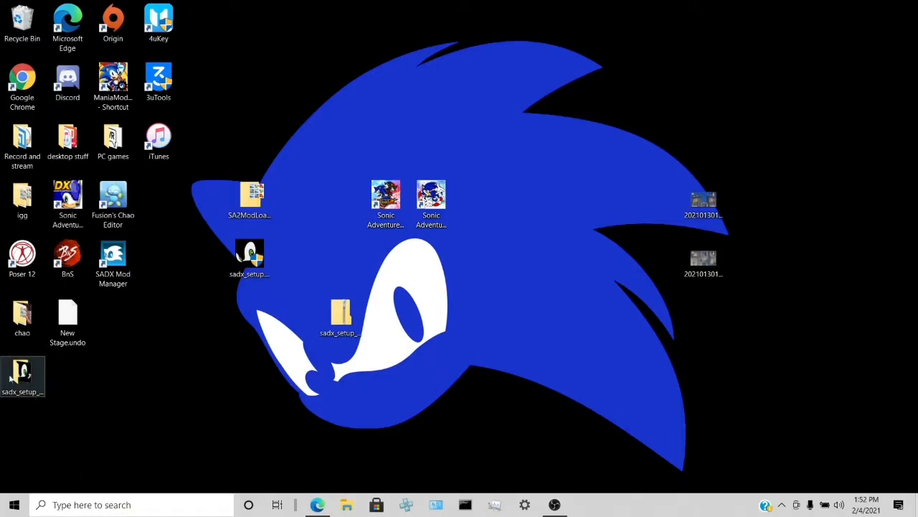
Place the extracted sadx_setup_full folder beneath the Sonic Adventure shortcuts, move its zip archive to a far desktop corner, and select the folder.
drag(7, 380, 373, 269)
ctrl+click(340, 315)
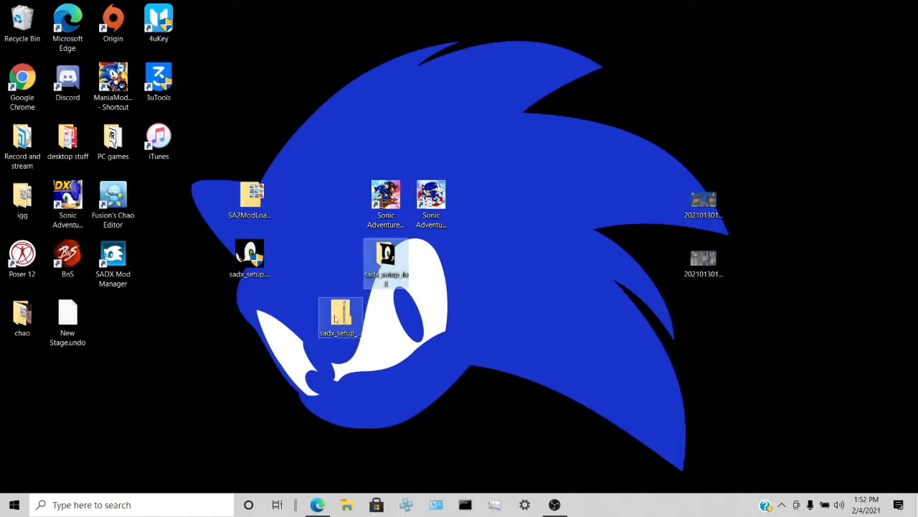
drag(494, 260, 440, 266)
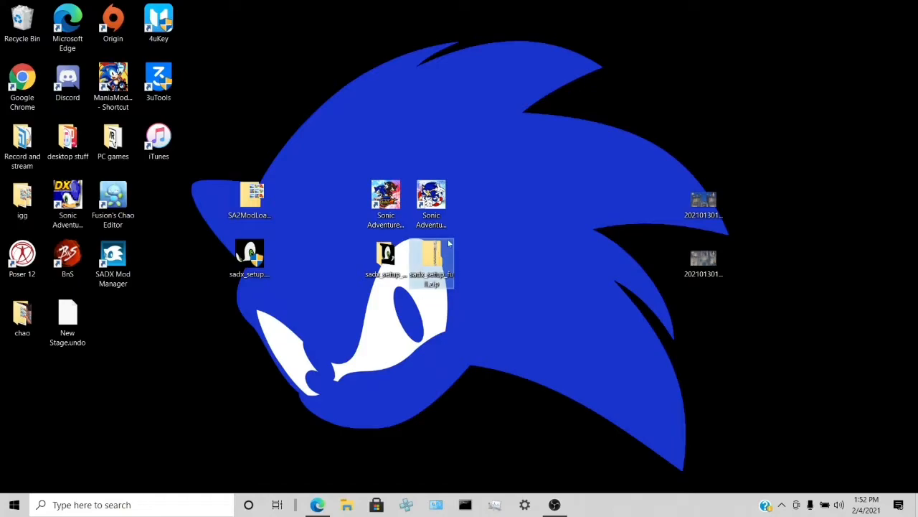
drag(422, 265, 887, 40)
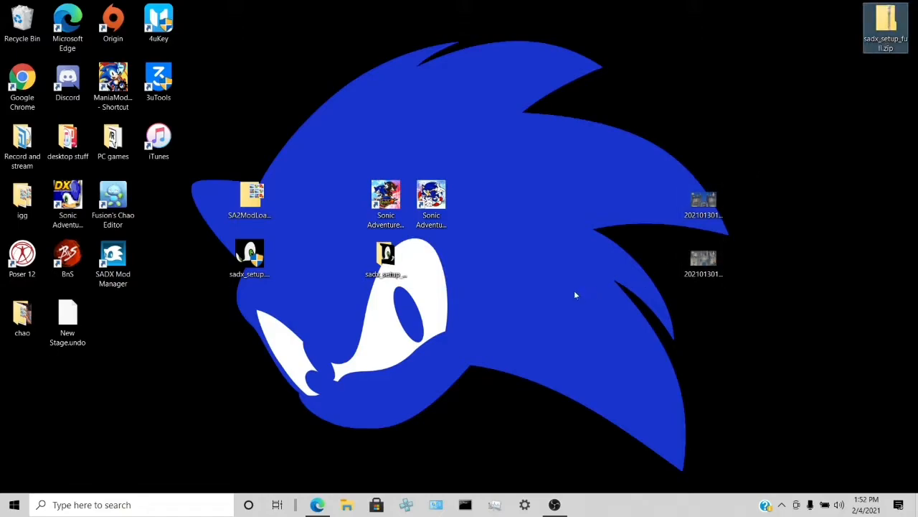
click(376, 265)
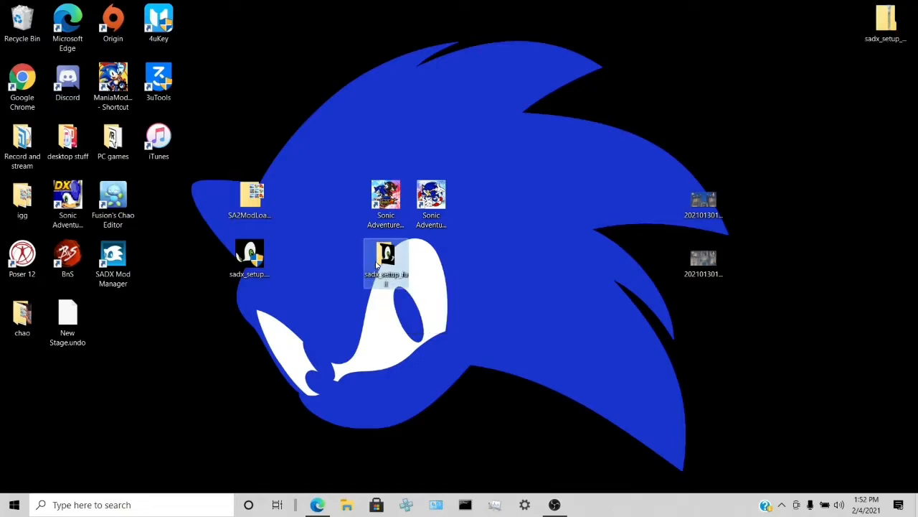
Run sadx_setup.exe from the sadx_setup_full folder, allow it to make changes, and choose English as the installer language.
double_click(376, 265)
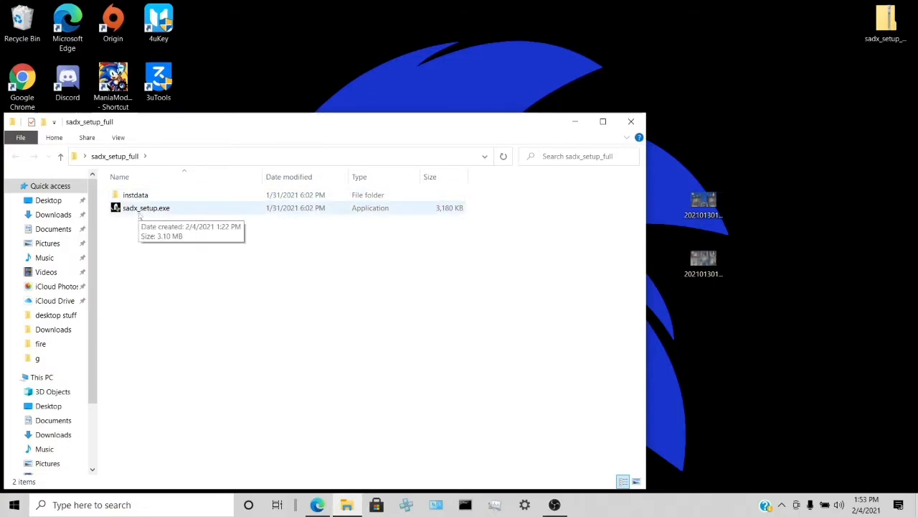
double_click(140, 210)
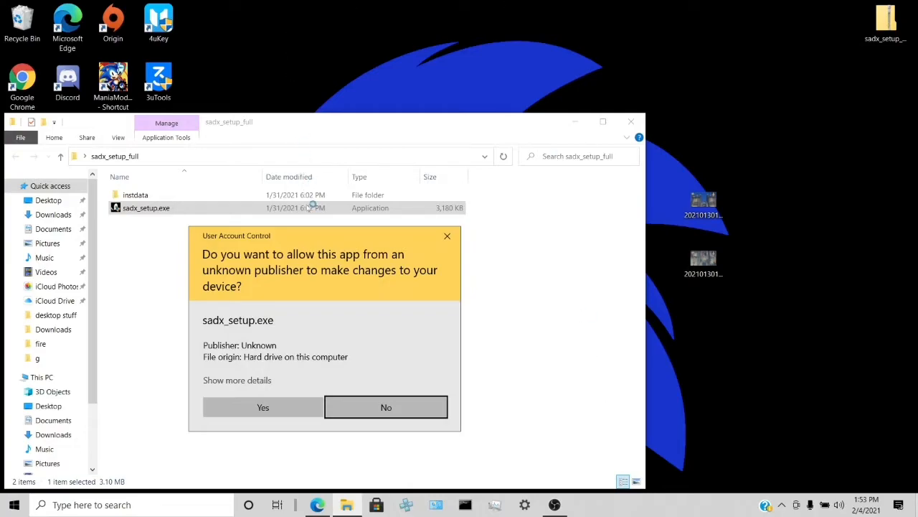
click(267, 409)
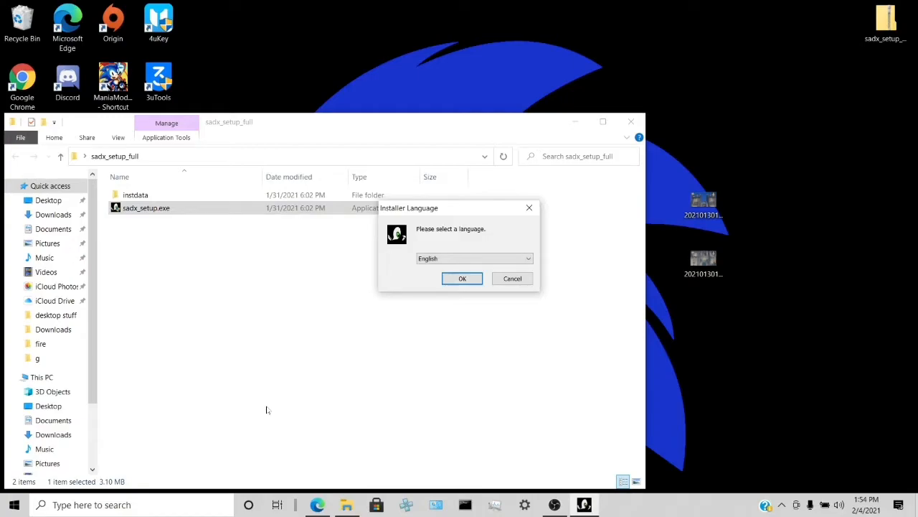
click(463, 279)
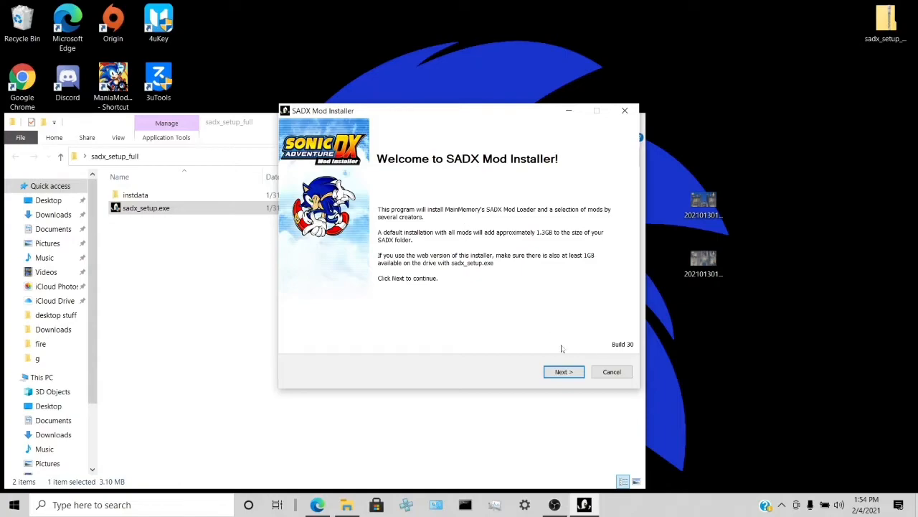
Accept the installer notes, check for updates, and keep the detected Sonic Adventure DX folder as the install location.
click(574, 375)
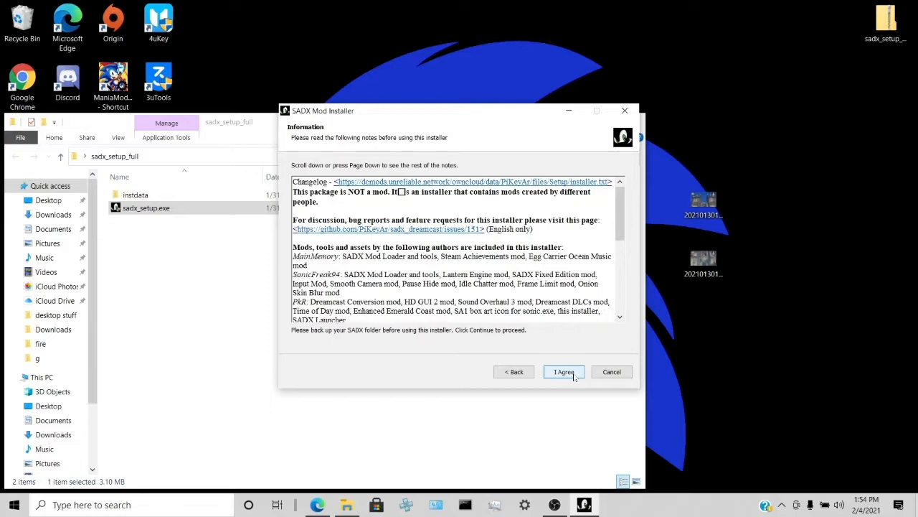
click(564, 371)
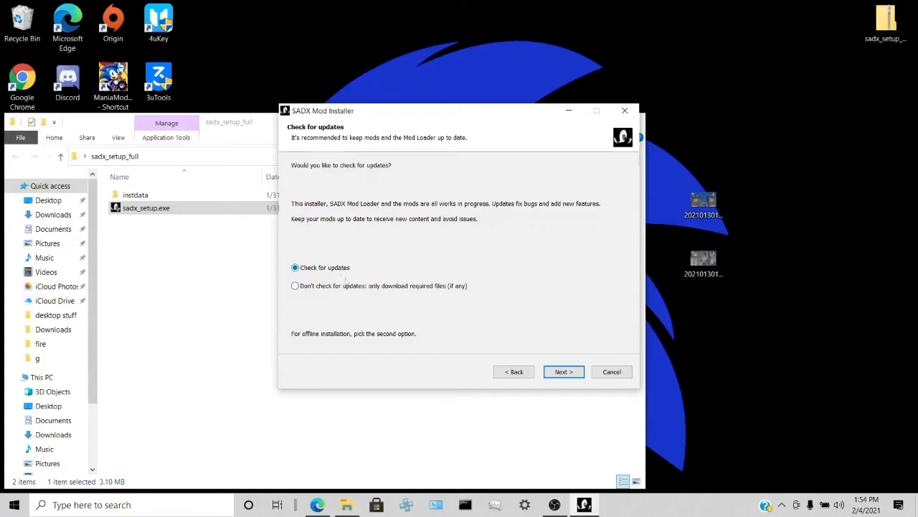
click(564, 373)
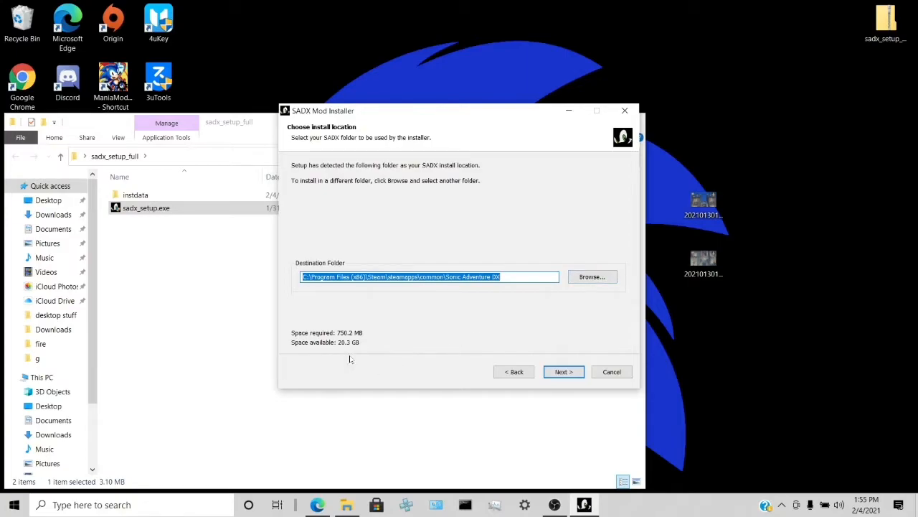
click(561, 373)
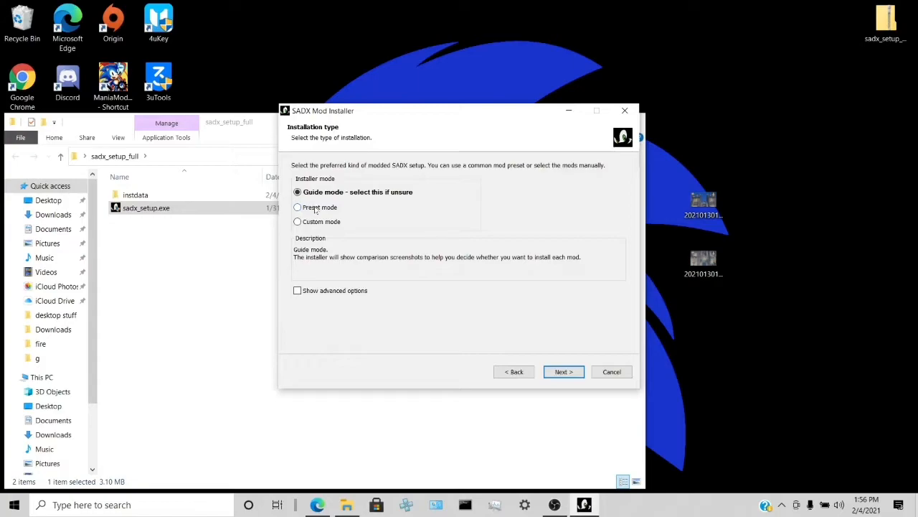
Review the Preset, Custom and advanced installation options, and proceed with Guide mode with advanced options hidden.
click(315, 208)
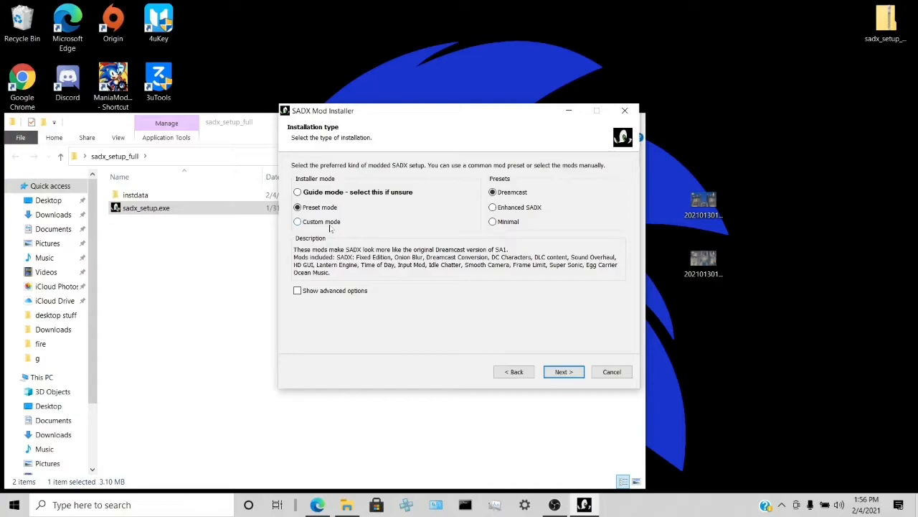
click(332, 226)
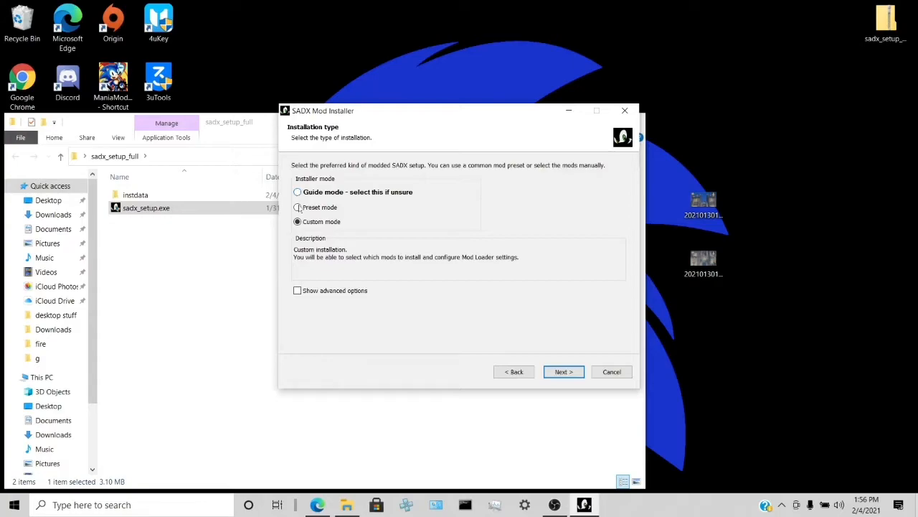
click(298, 208)
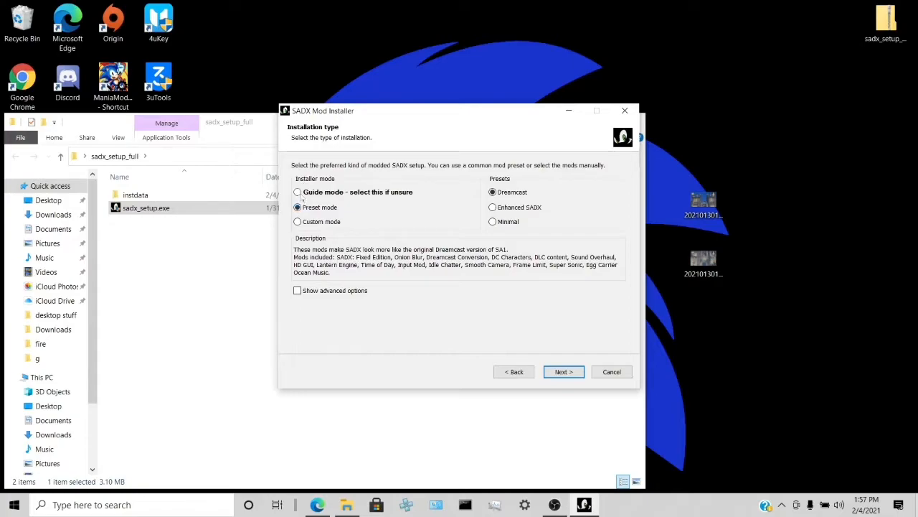
click(300, 195)
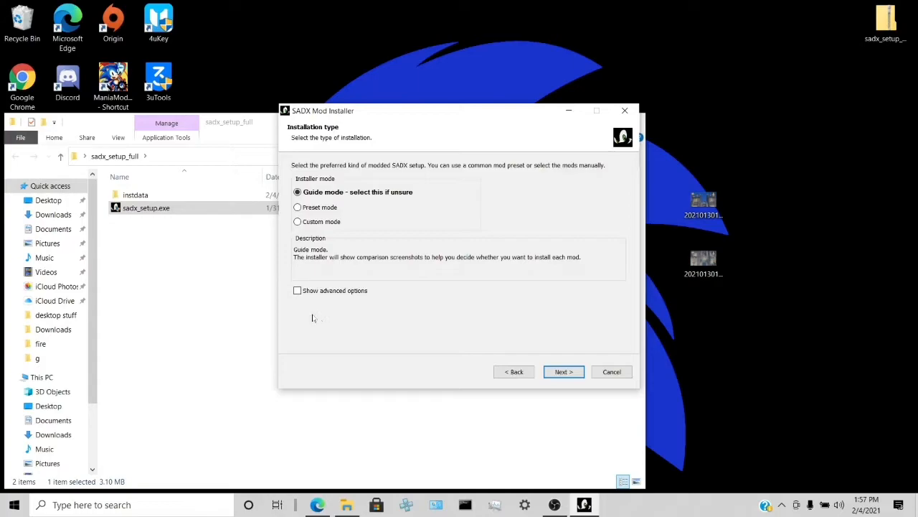
click(297, 291)
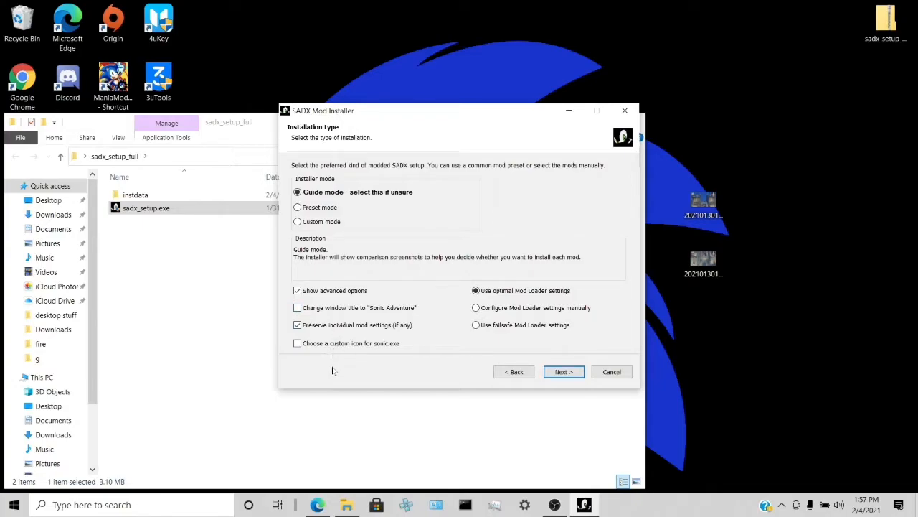
click(297, 291)
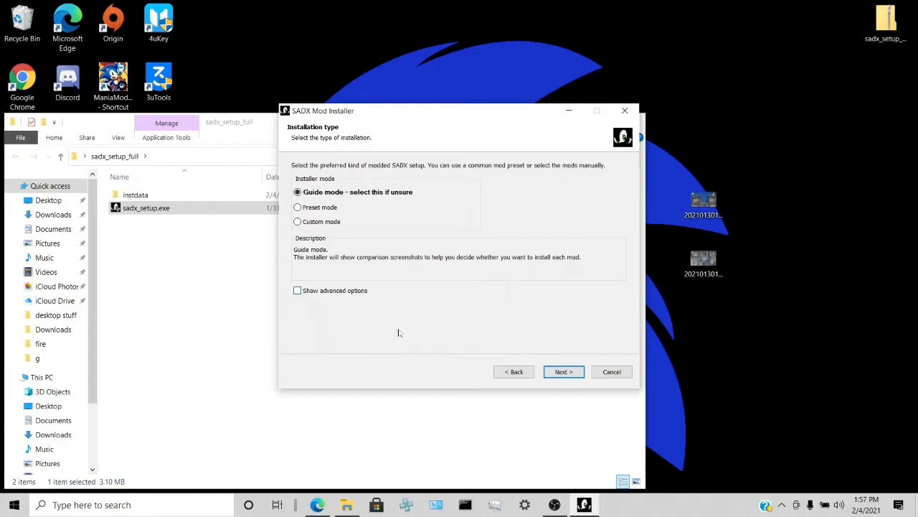
click(565, 372)
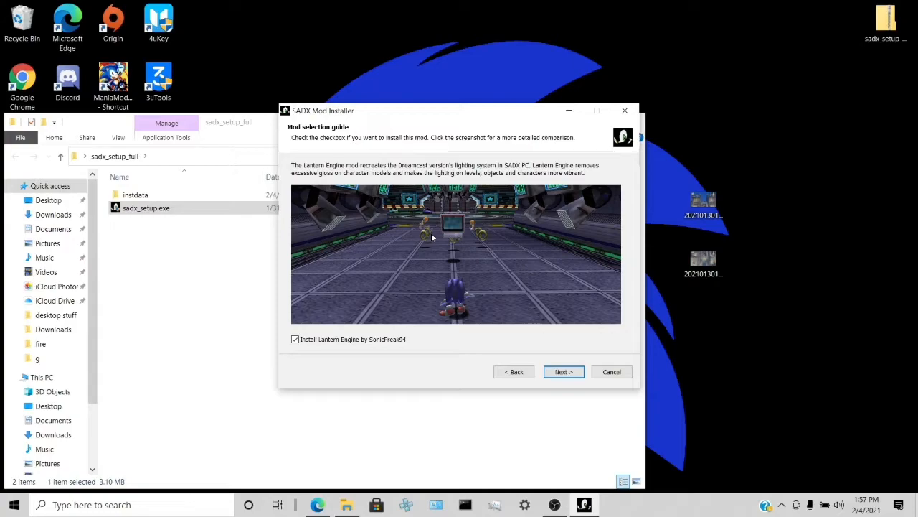
Compare the preview with and without Lantern Engine, keep the mod selected for installation, and continue to the next mod.
click(295, 340)
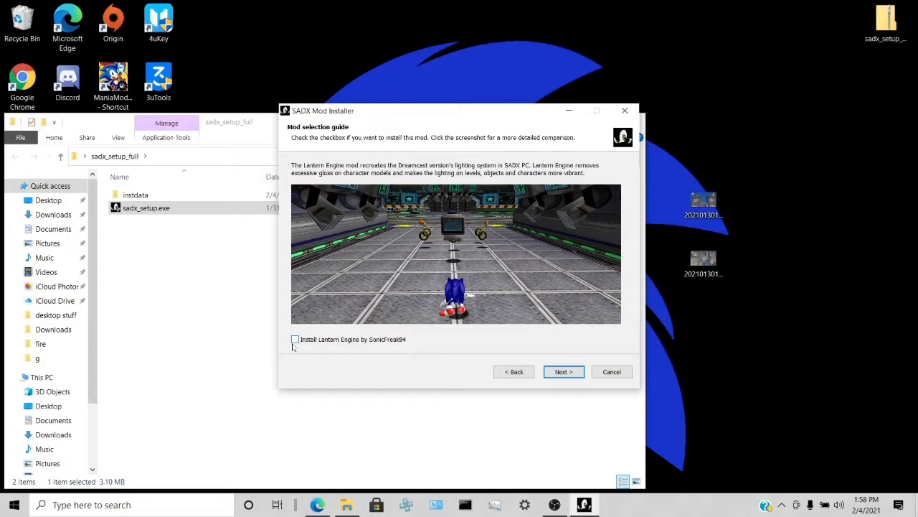
click(293, 345)
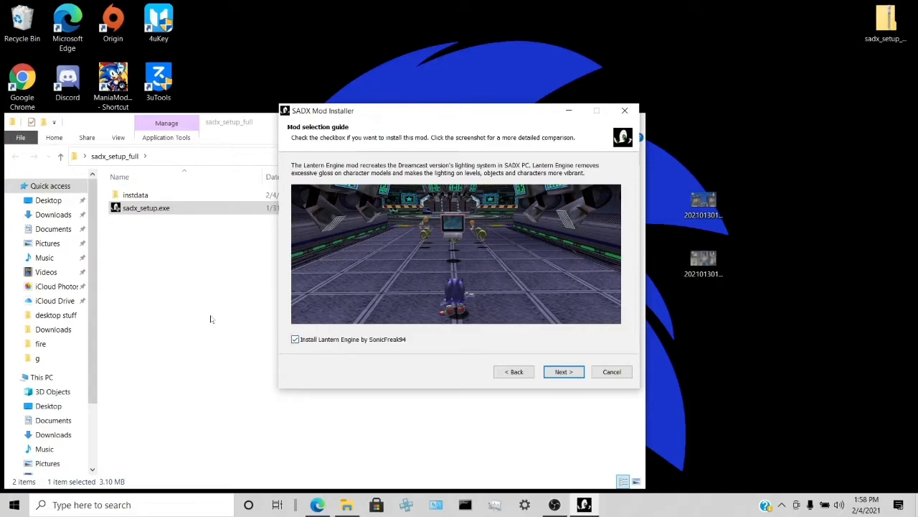
click(294, 341)
click(294, 341)
click(294, 341)
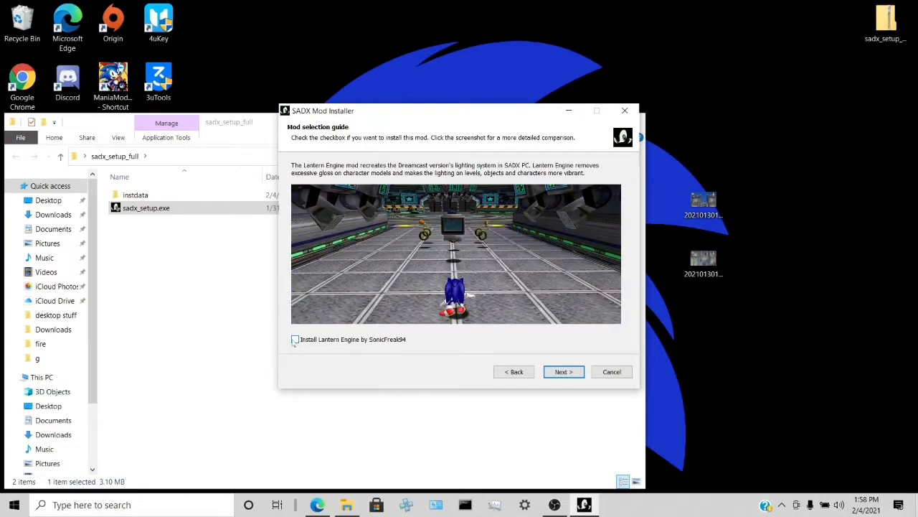
click(294, 341)
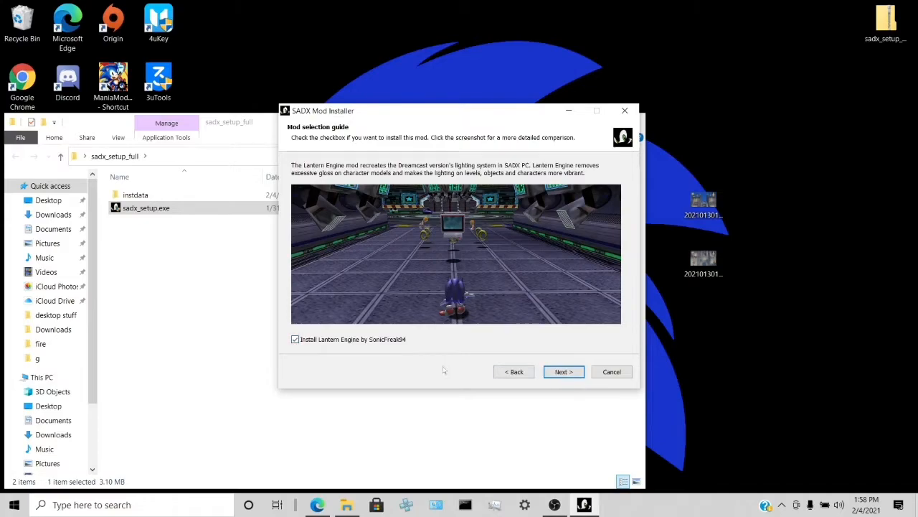
click(563, 373)
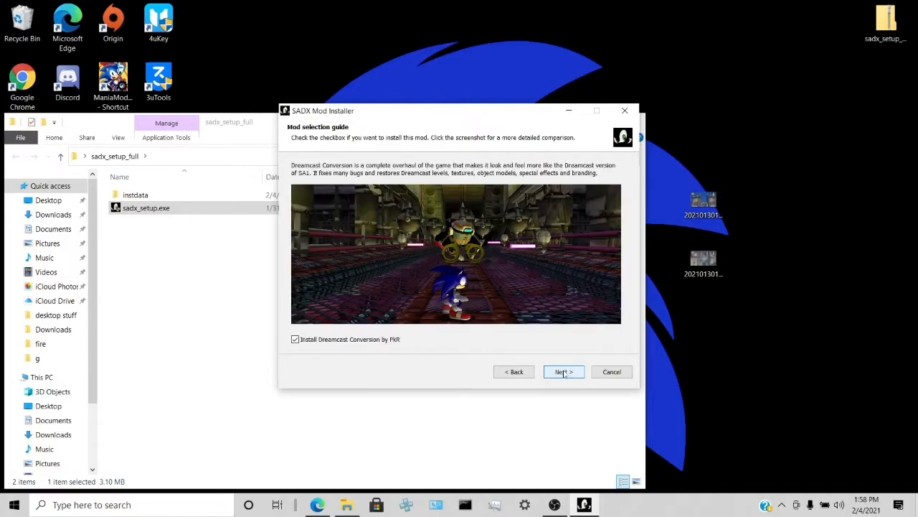
Compare the level preview with and without Dreamcast Conversion, keep the mod selected, and continue to its water texture option.
click(294, 345)
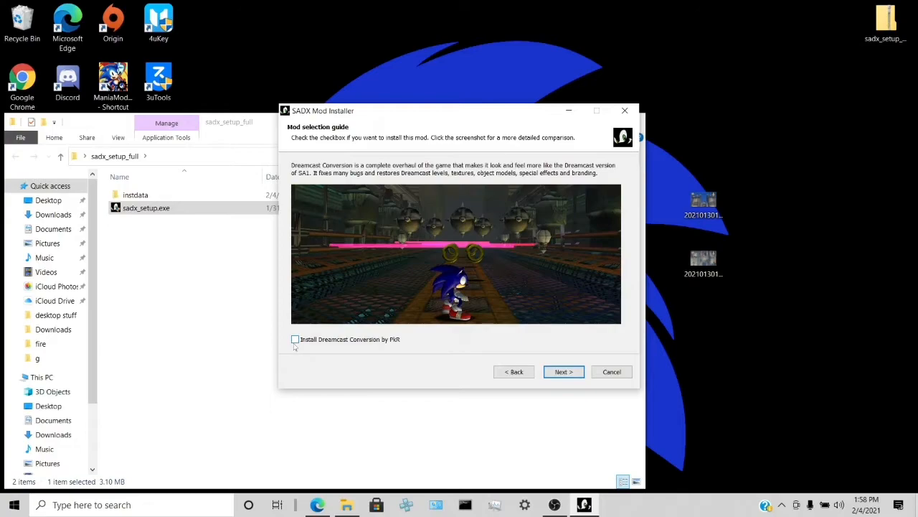
click(294, 345)
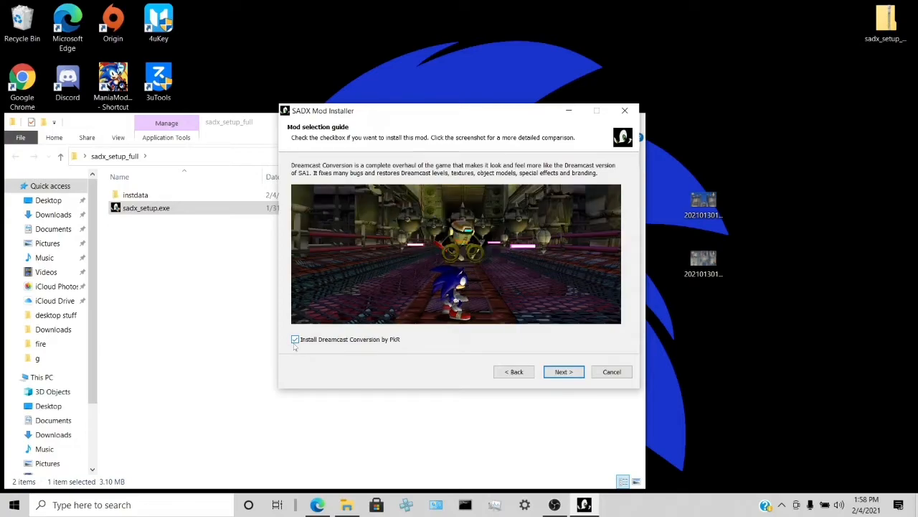
click(294, 345)
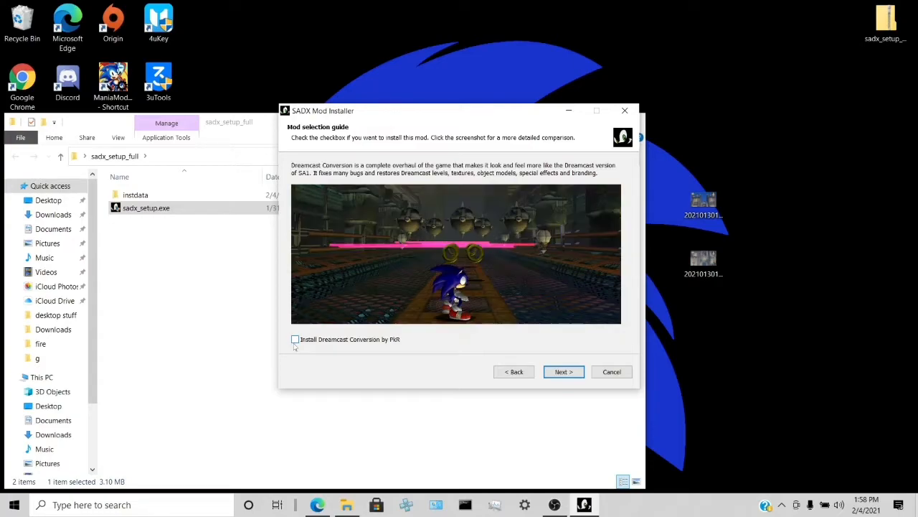
click(294, 345)
click(294, 345)
click(294, 345)
click(294, 345)
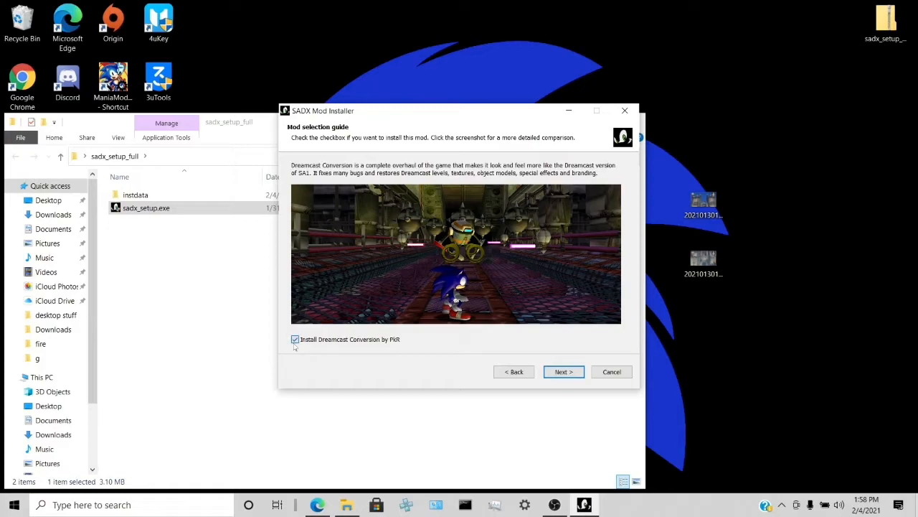
click(294, 346)
click(294, 345)
click(294, 345)
click(294, 345)
click(294, 346)
click(294, 345)
click(294, 345)
click(294, 345)
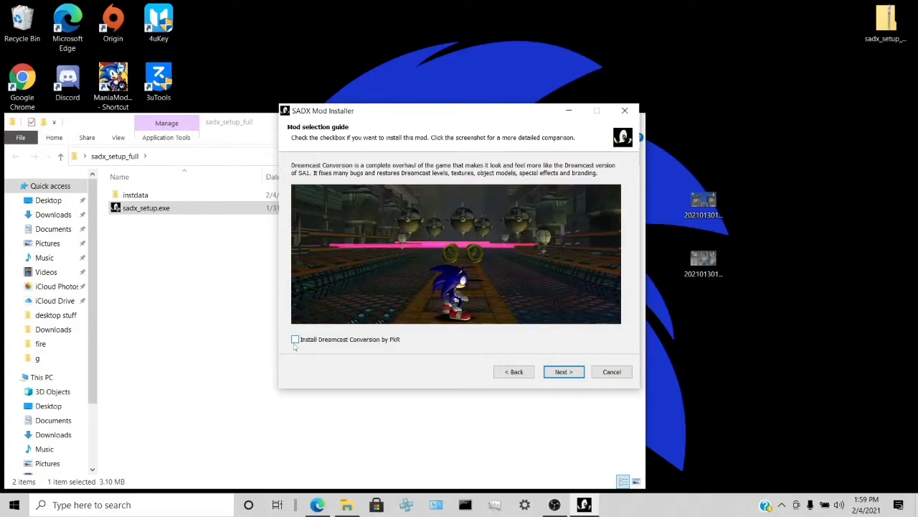
click(294, 345)
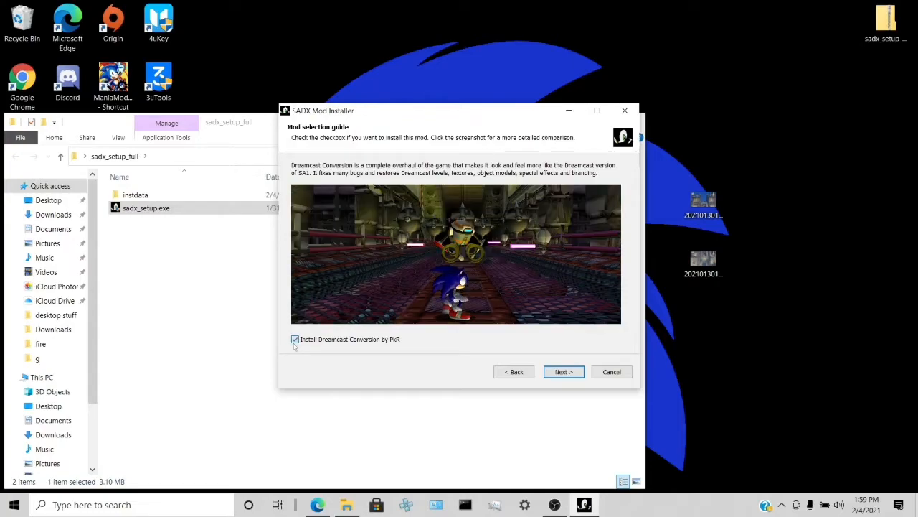
click(294, 345)
click(294, 345)
click(564, 381)
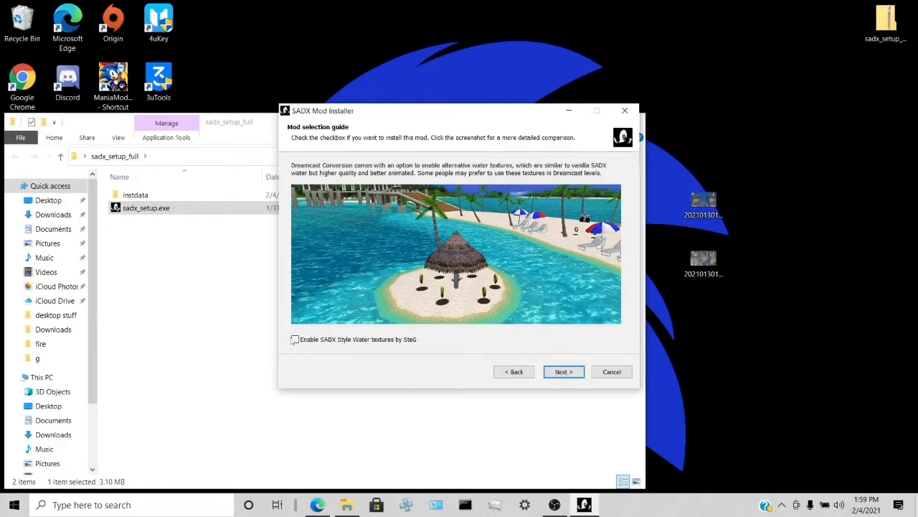
Compare both water previews, enable SADX Style Water textures, and continue to the next mod.
click(294, 342)
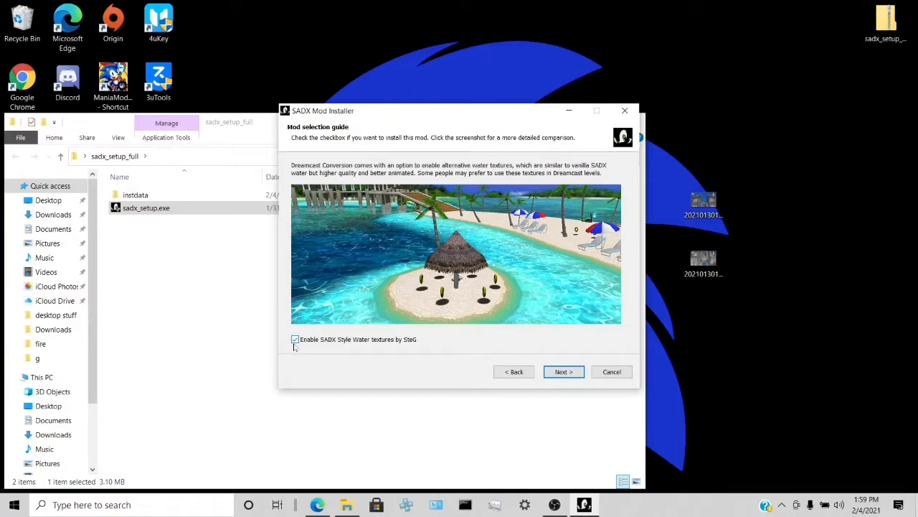
click(294, 341)
click(295, 342)
click(294, 343)
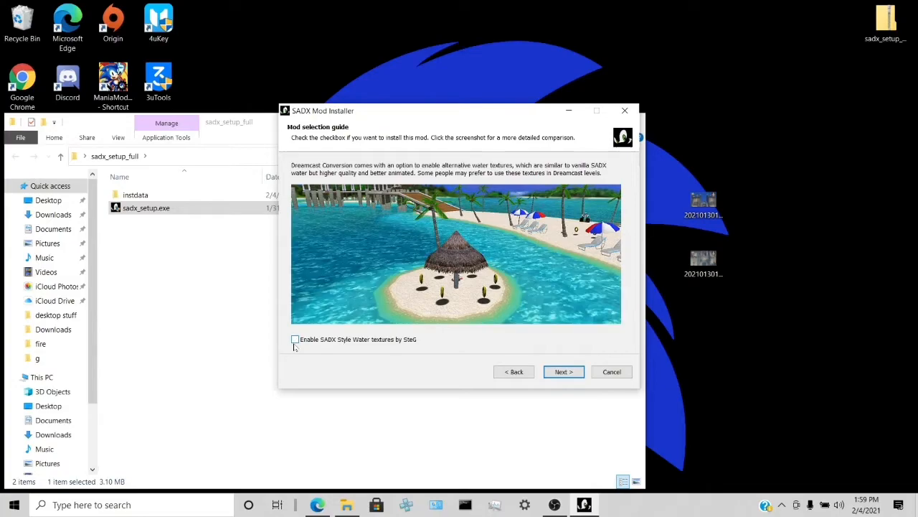
click(294, 345)
click(294, 343)
click(294, 343)
click(294, 343)
click(294, 343)
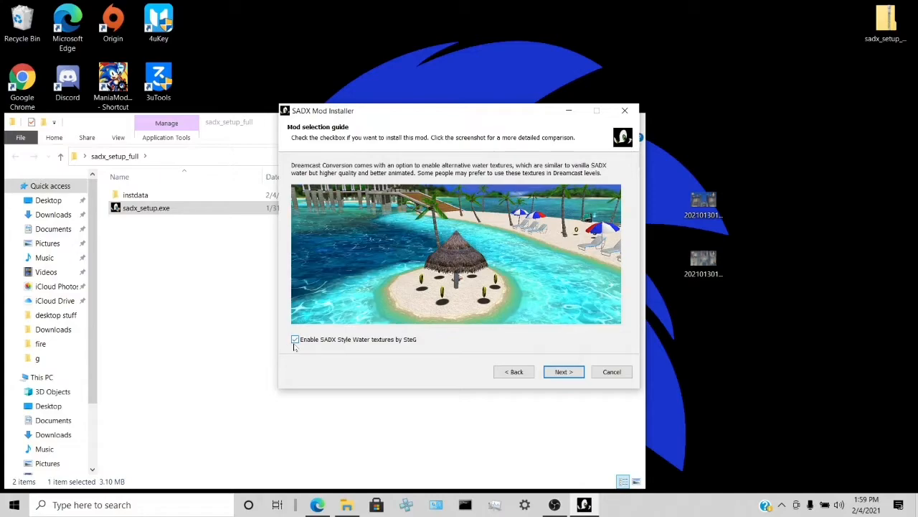
click(294, 342)
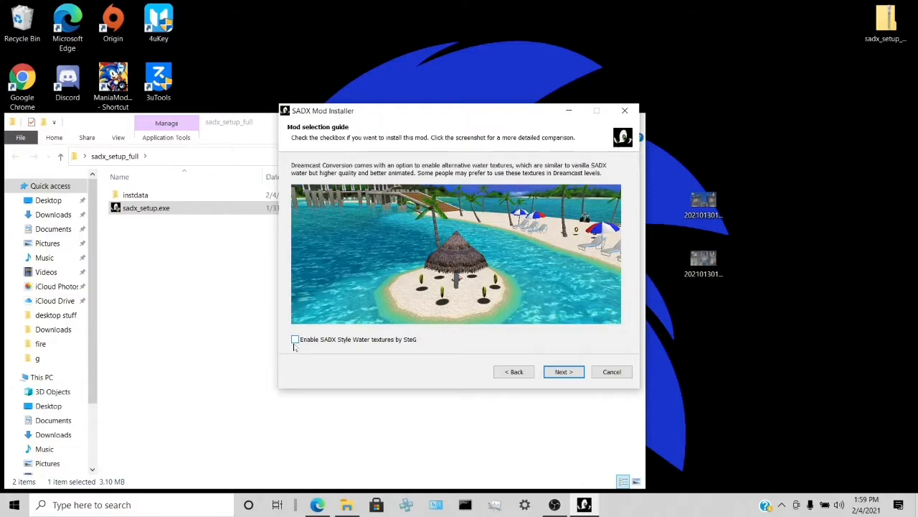
click(294, 344)
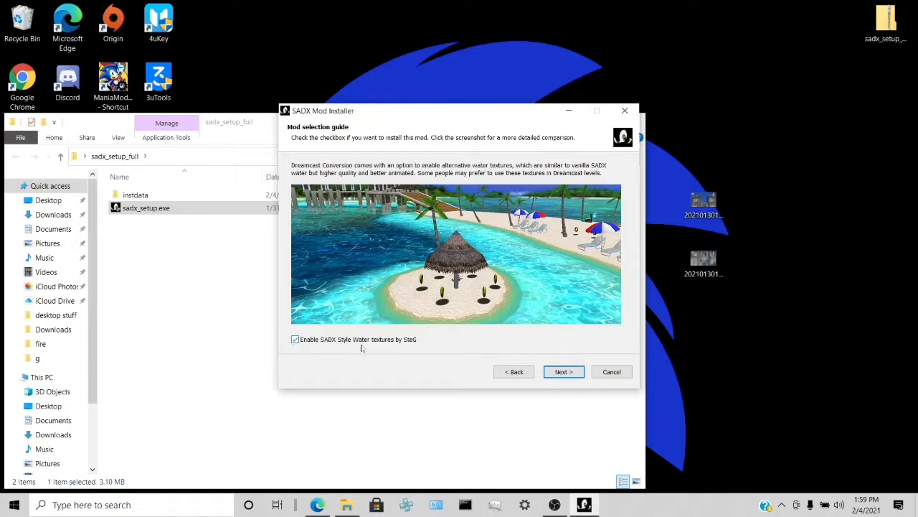
click(563, 371)
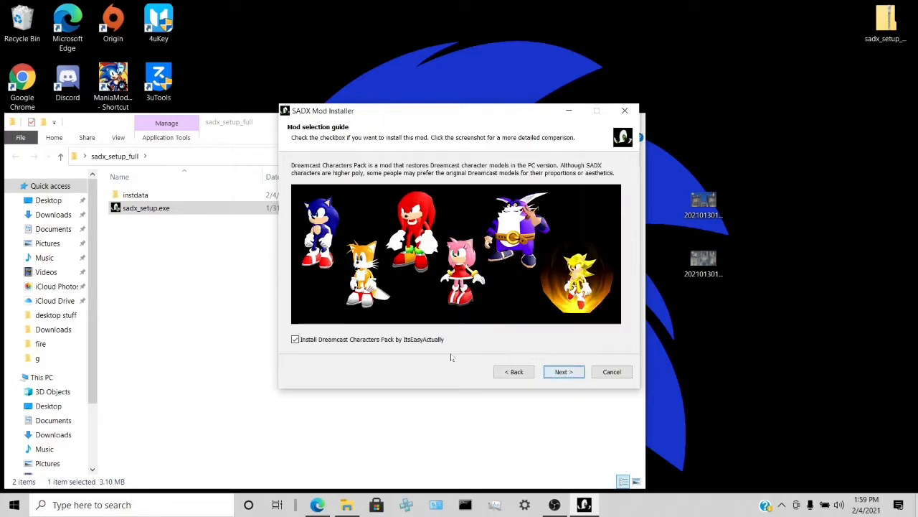
Compare the character model preview repeatedly with and without the Dreamcast Characters Pack selected.
click(295, 341)
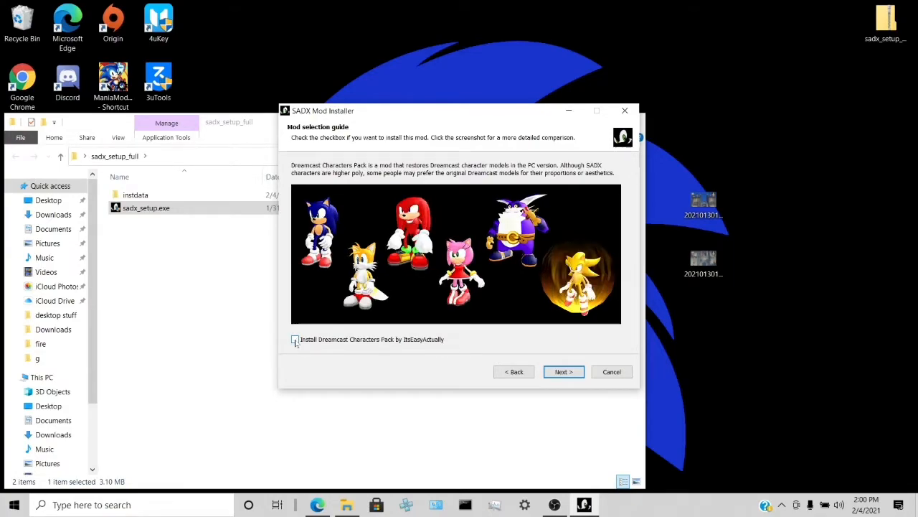
click(295, 341)
click(294, 341)
click(295, 341)
click(295, 341)
click(295, 340)
click(294, 341)
click(294, 341)
click(295, 341)
click(295, 341)
click(295, 340)
click(295, 341)
click(295, 341)
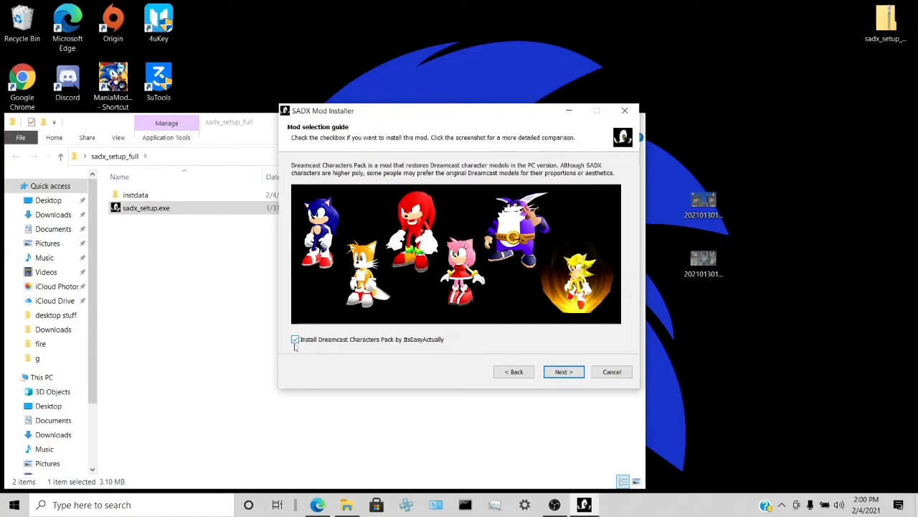
click(295, 345)
click(294, 345)
click(294, 345)
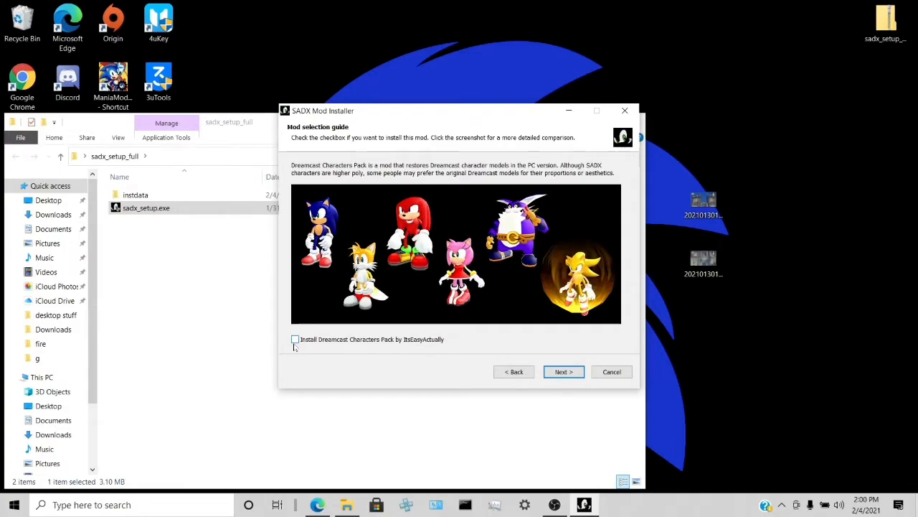
click(294, 345)
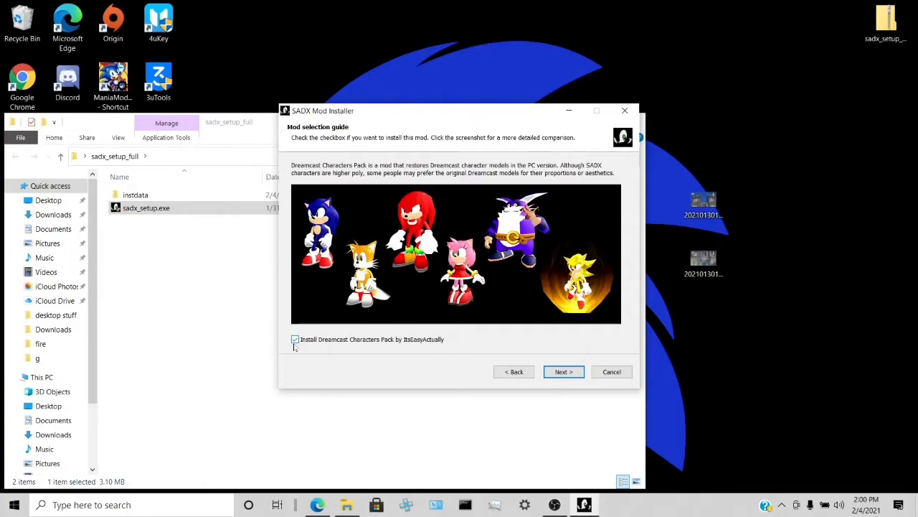
click(294, 345)
click(294, 346)
click(294, 346)
click(294, 345)
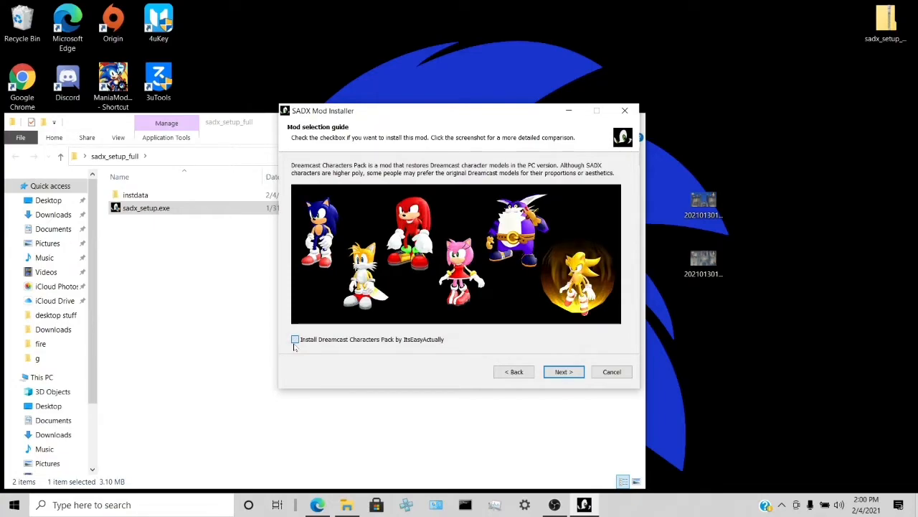
click(294, 345)
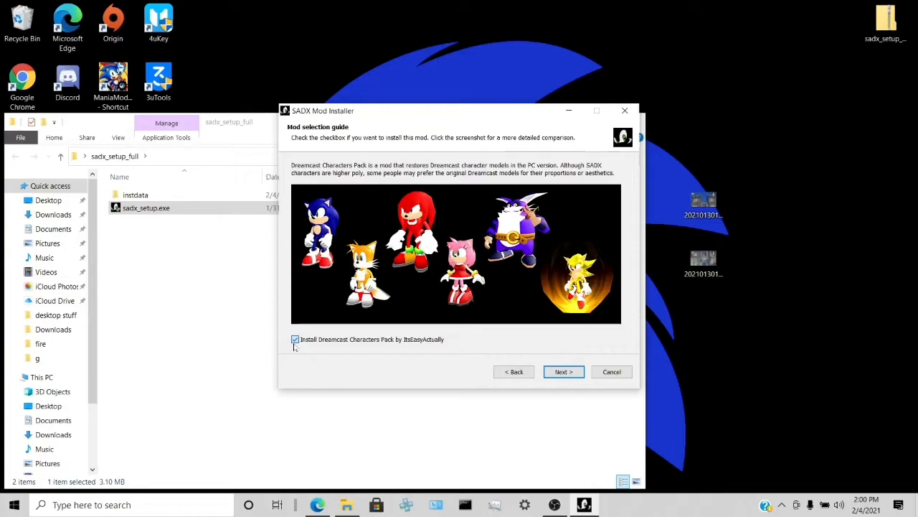
click(294, 345)
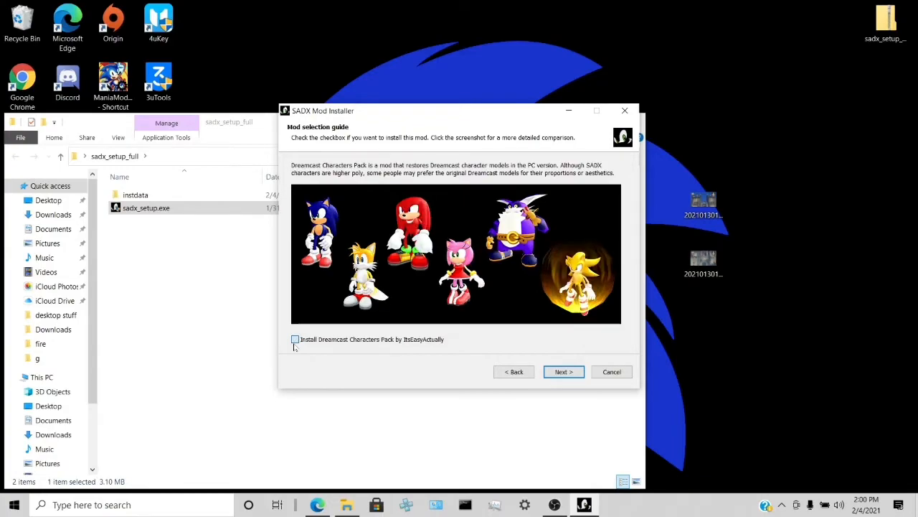
click(294, 345)
click(294, 345)
click(295, 345)
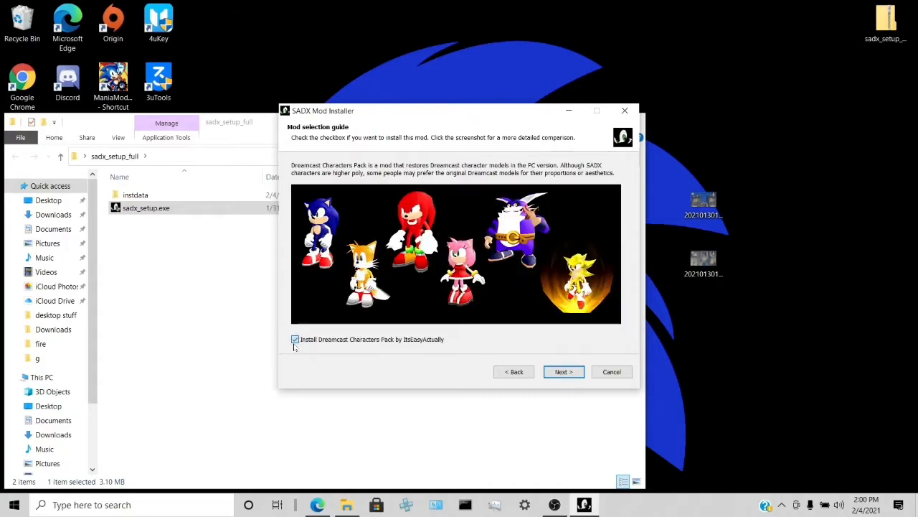
click(294, 345)
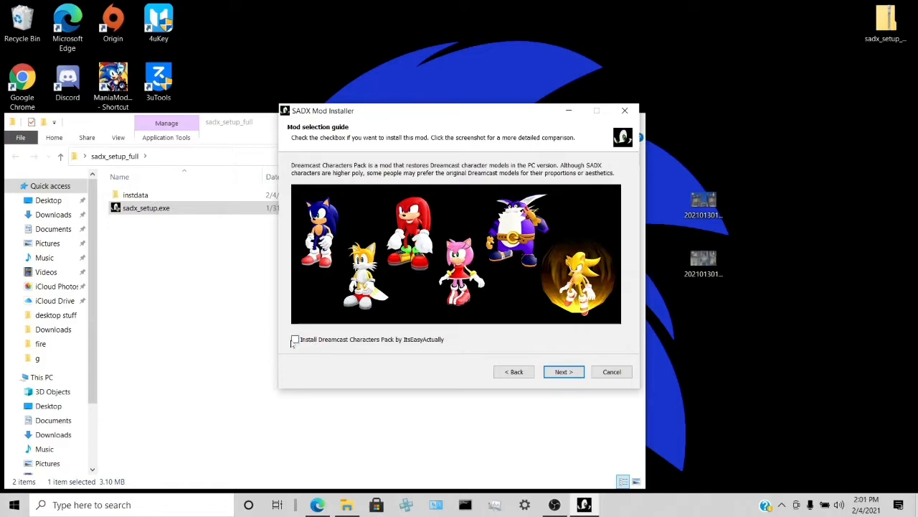
click(294, 341)
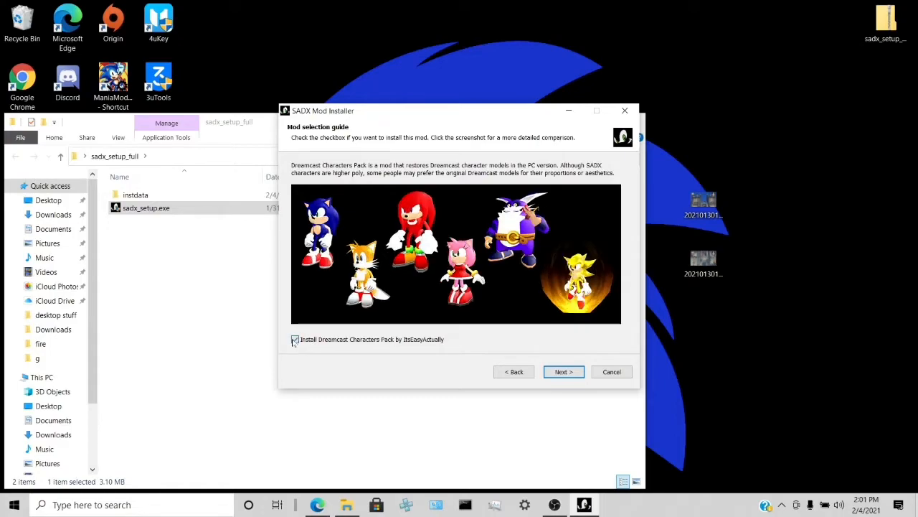
click(295, 341)
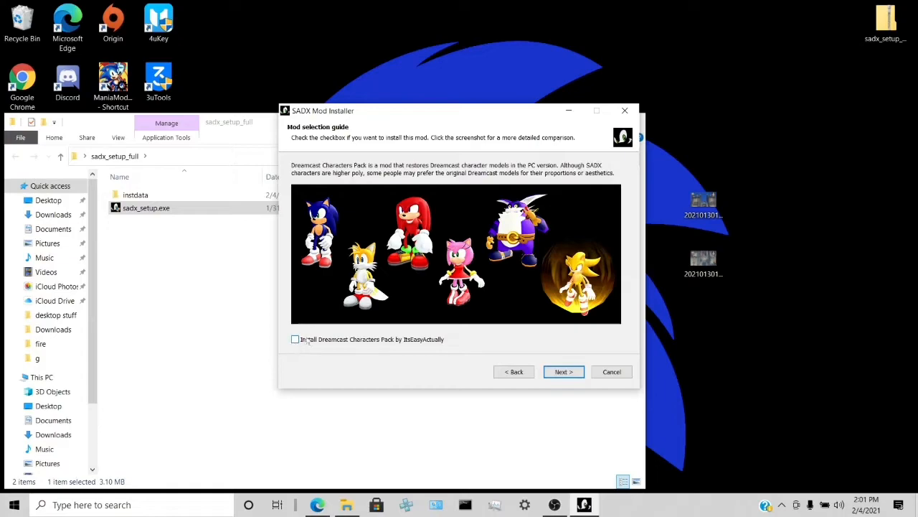
click(294, 343)
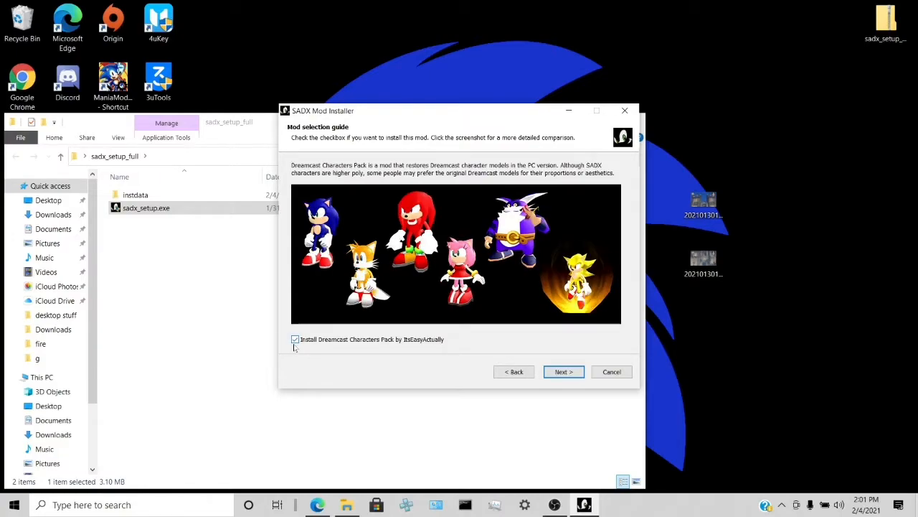
click(294, 345)
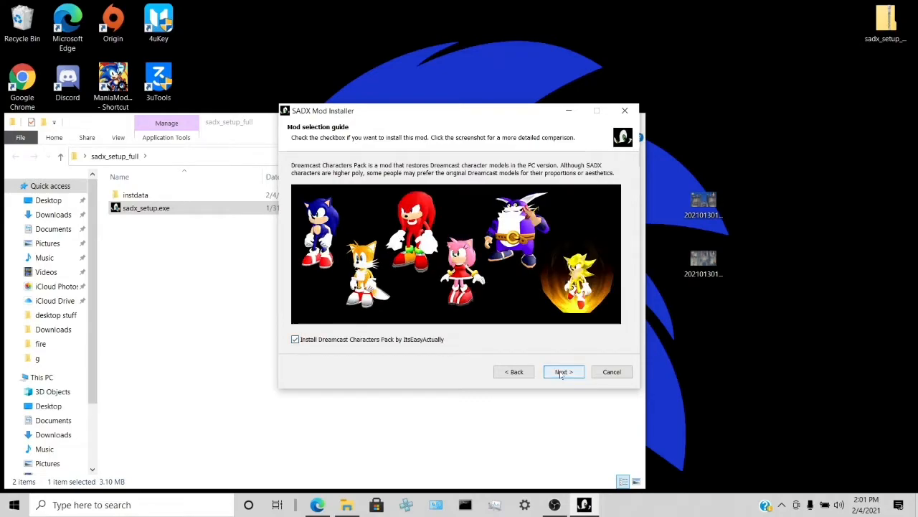
Exclude the Dreamcast Characters Pack from the installation and continue to the Onion Skin Blur mod.
click(561, 373)
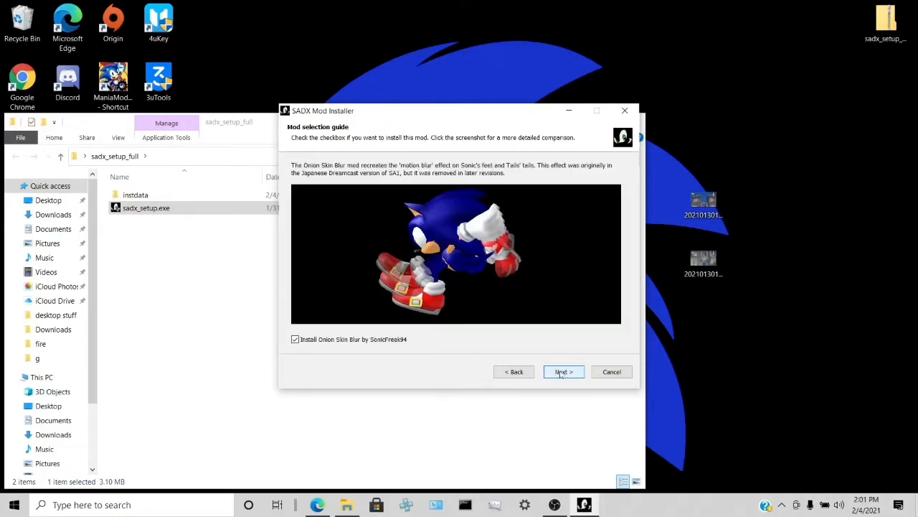
click(508, 372)
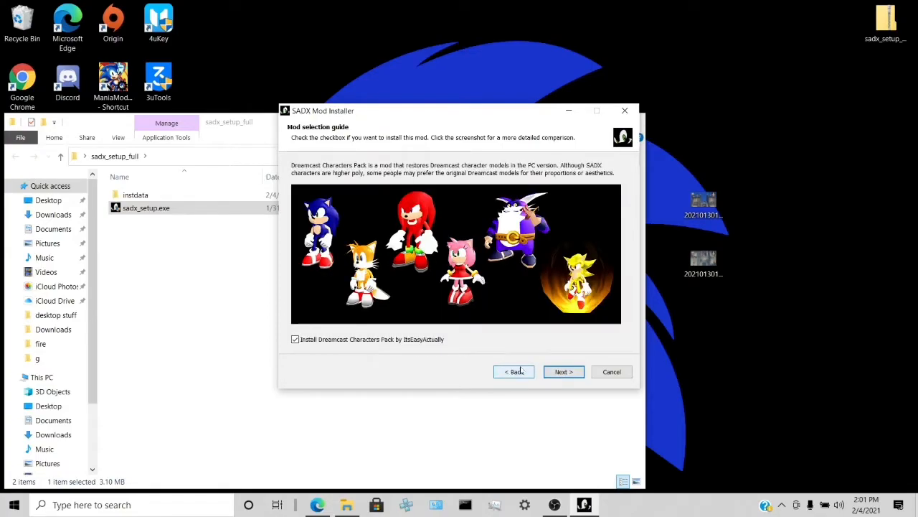
click(560, 374)
click(520, 373)
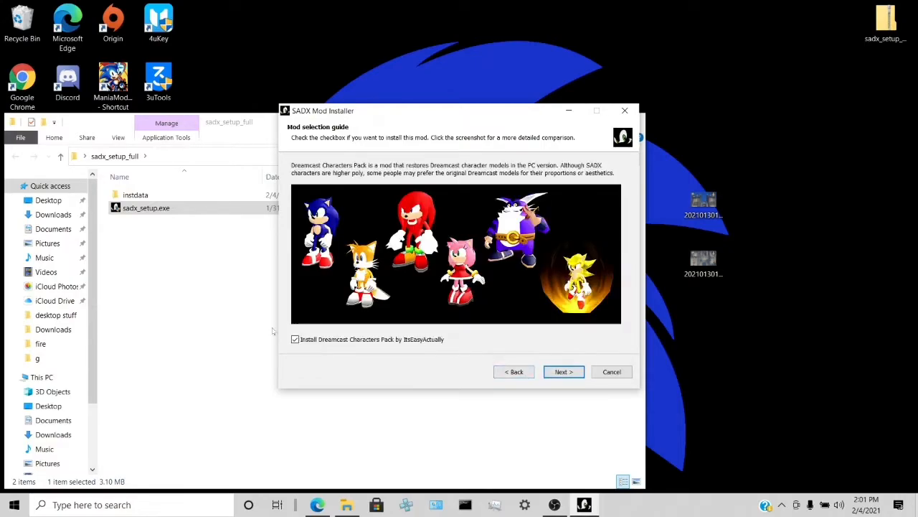
click(294, 343)
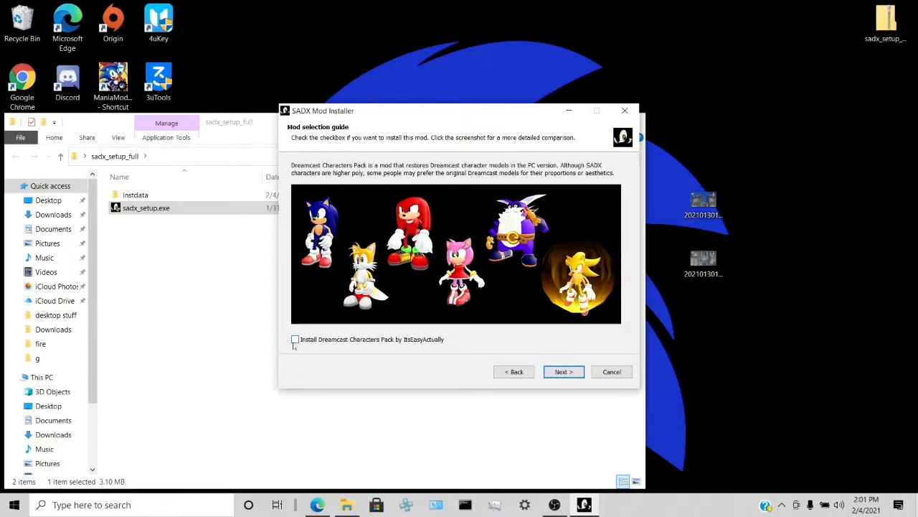
click(561, 371)
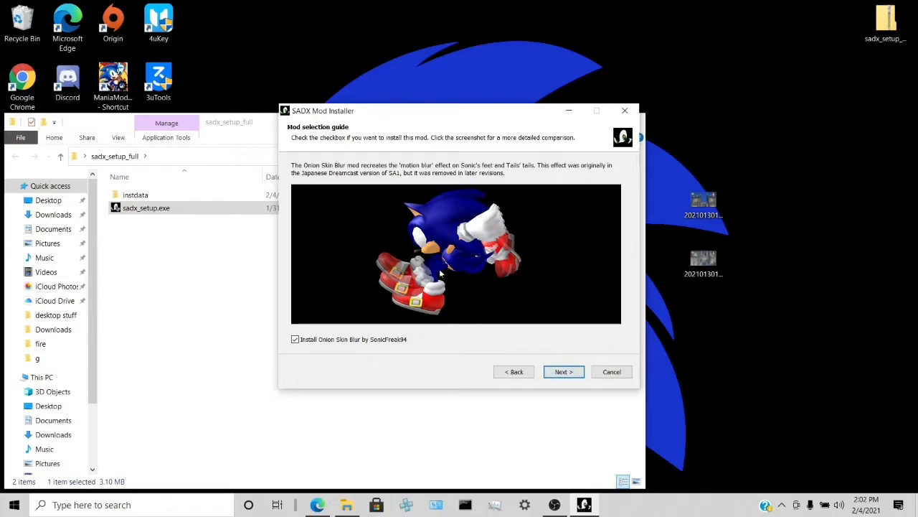
Compare the preview with and without Onion Skin Blur, leave the mod deselected, and continue to the next mod.
click(295, 340)
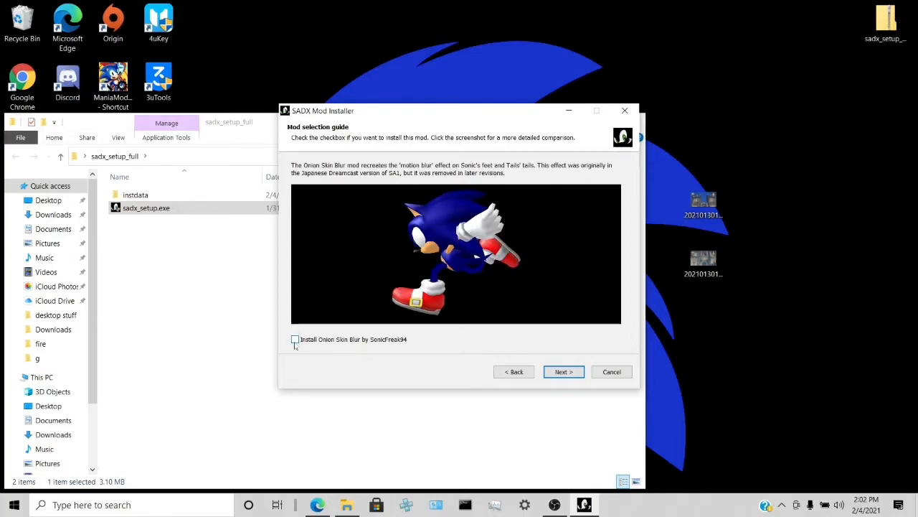
click(295, 340)
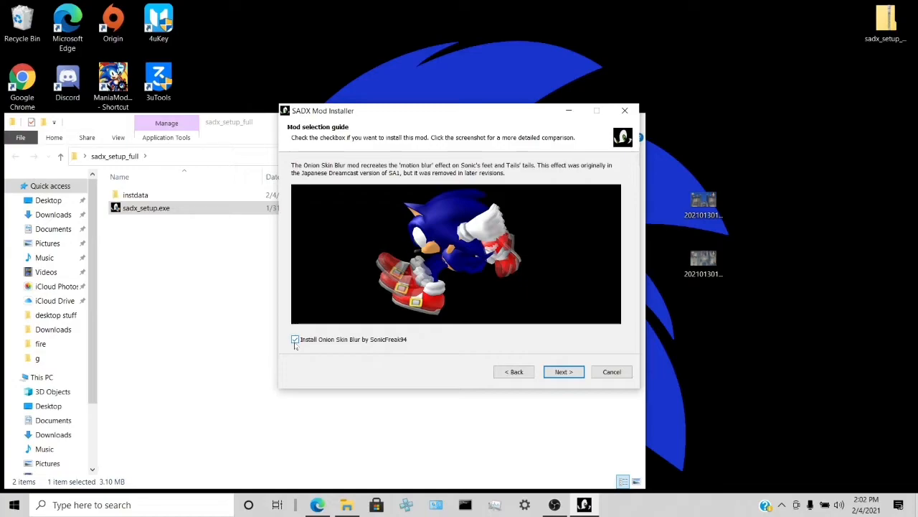
click(294, 340)
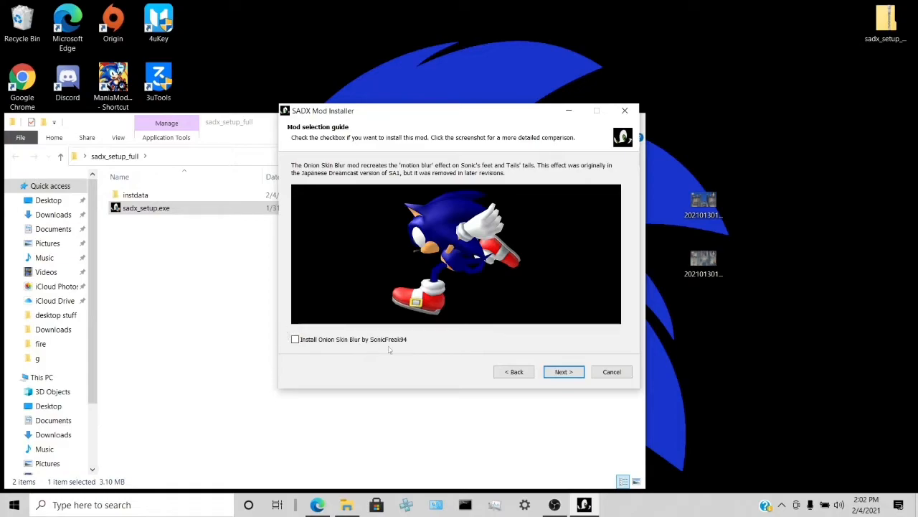
click(563, 374)
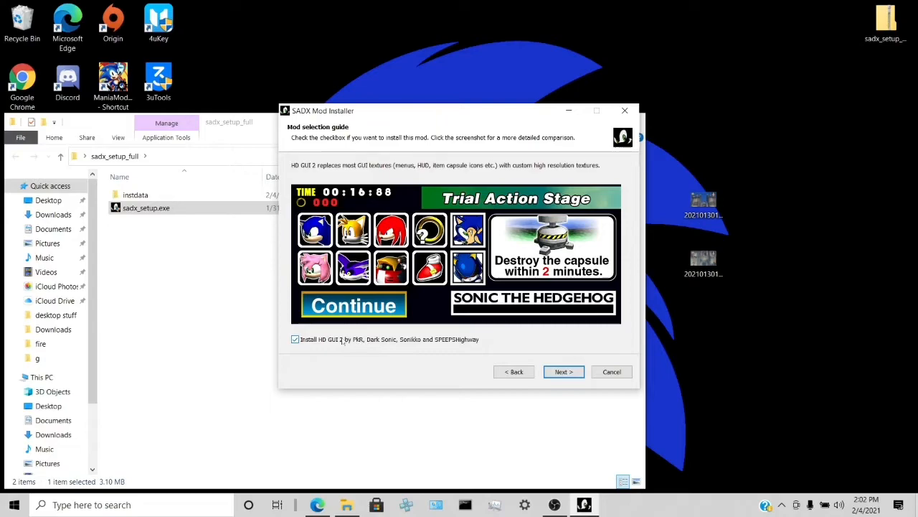
Compare the interface textures with and without HD GUI 2, keep the mod selected, and continue to the additional mods.
click(295, 342)
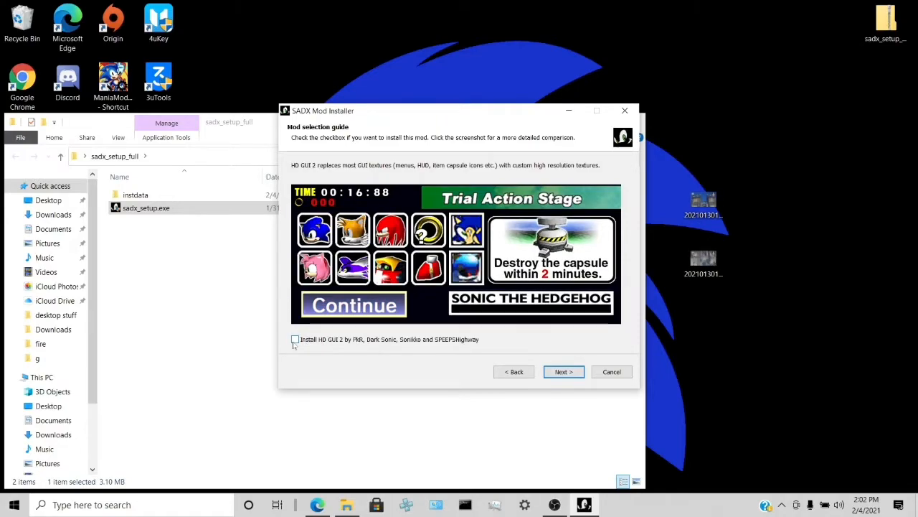
click(295, 341)
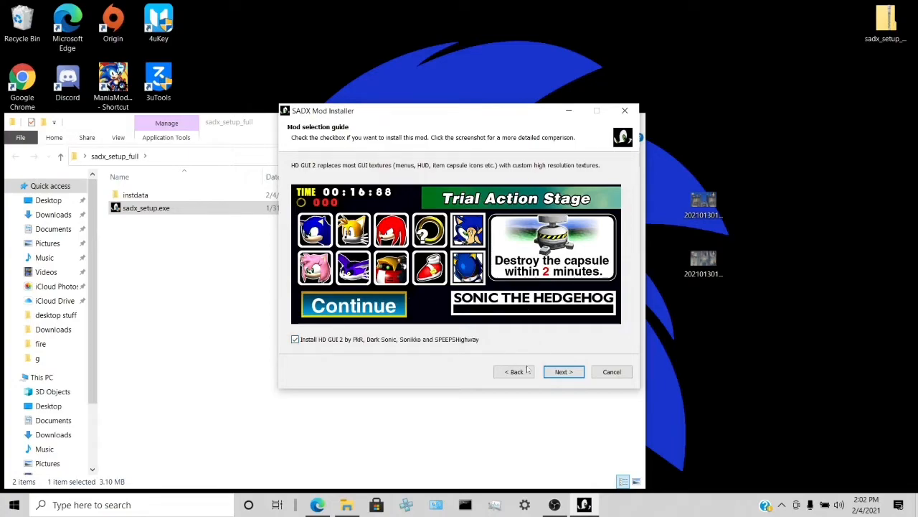
click(563, 380)
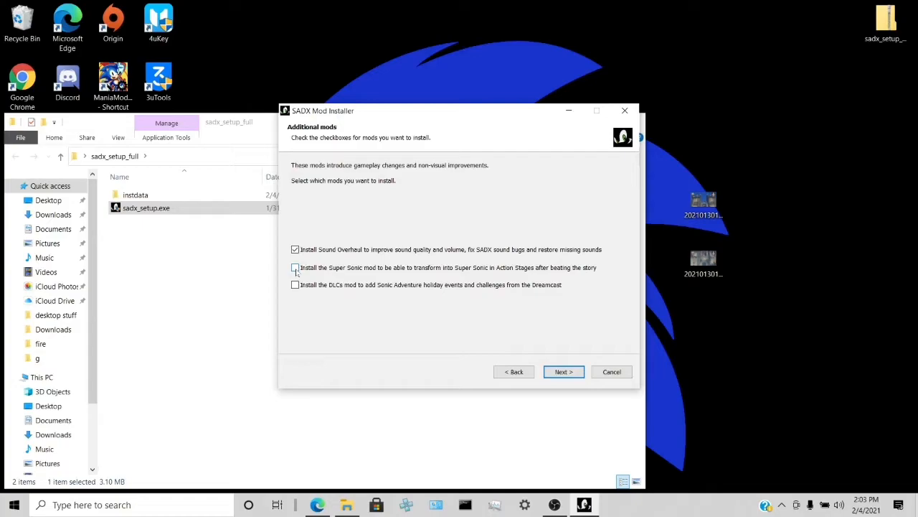
Add the Super Sonic mod alongside Sound Overhaul, leave the DLCs mod out, and proceed with the installation.
click(296, 269)
click(564, 372)
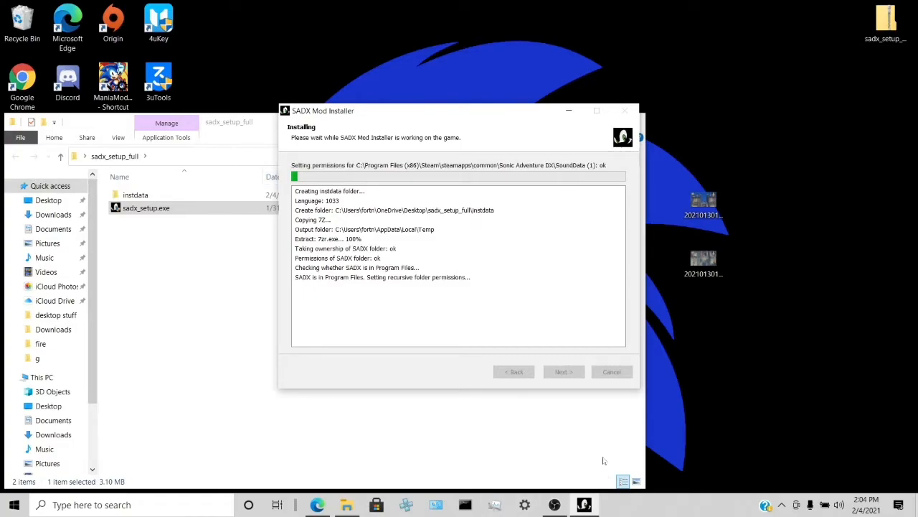
click(554, 505)
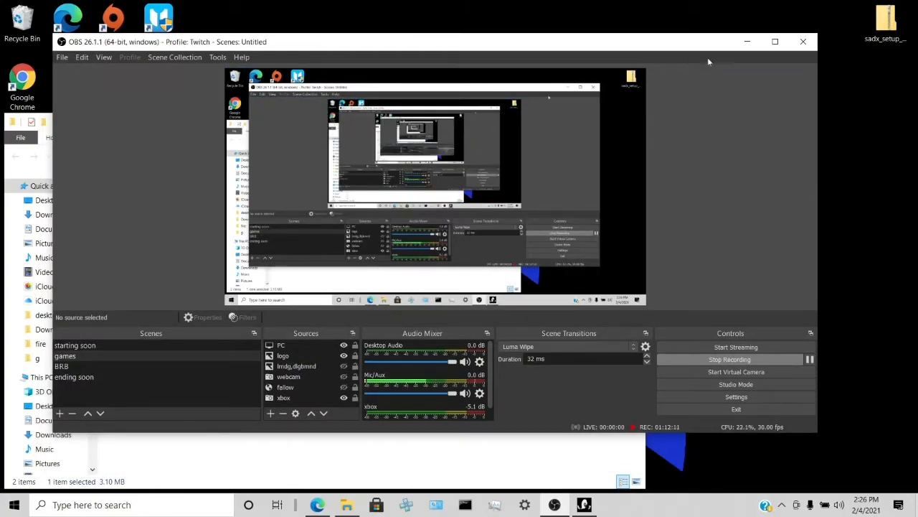
click(747, 41)
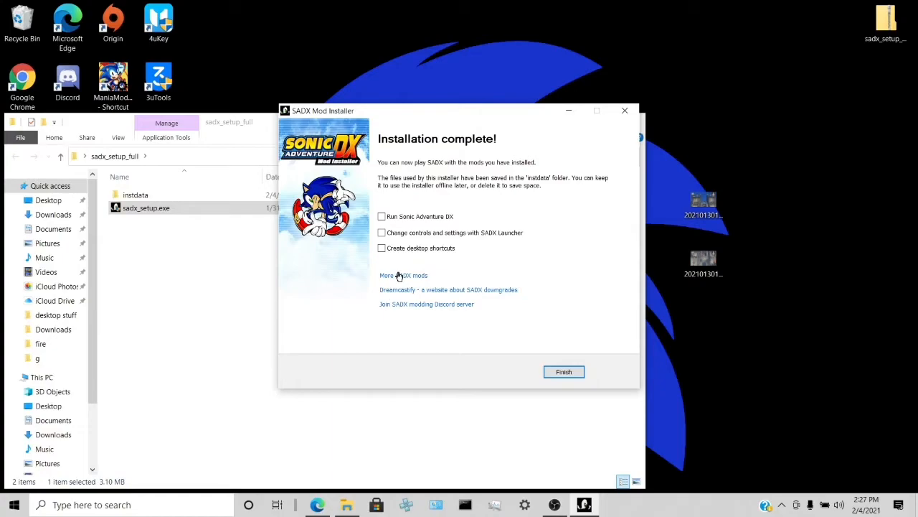
Finish the mod installer with desktop shortcuts created, and close the sadx_setup_full folder window.
click(378, 250)
click(566, 376)
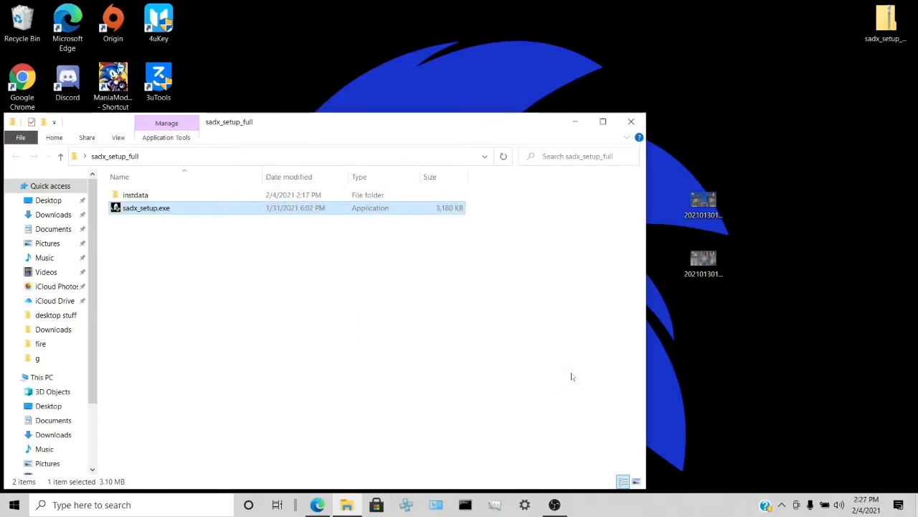
click(639, 126)
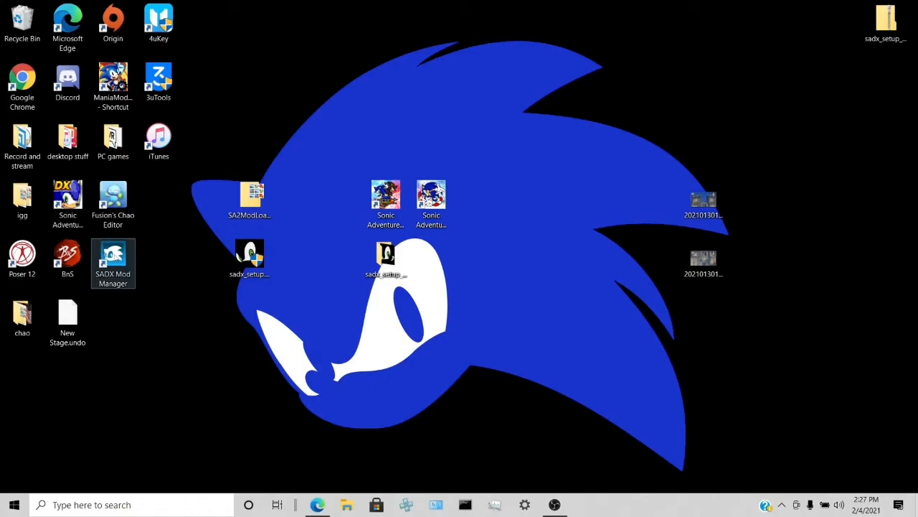
Launch SADX Mod Manager from the desktop and move its window away from the screen's corner.
click(118, 254)
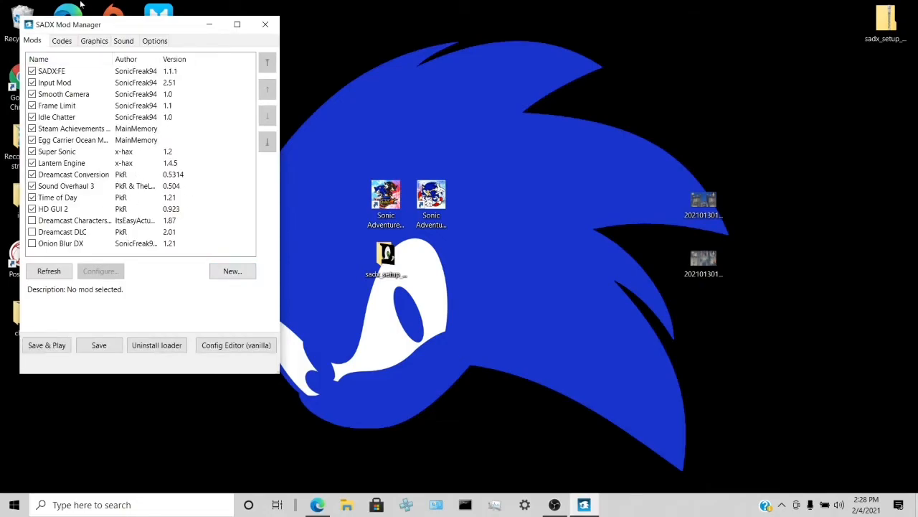
drag(135, 31, 281, 132)
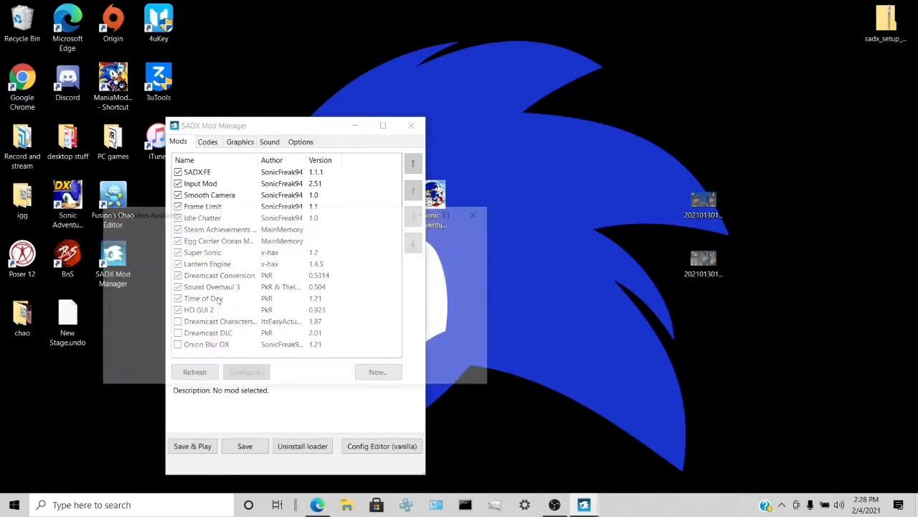
Review the changes in the Dreamcast DLC update, keep it selected, and postpone its installation.
scroll(219, 304, down, 3)
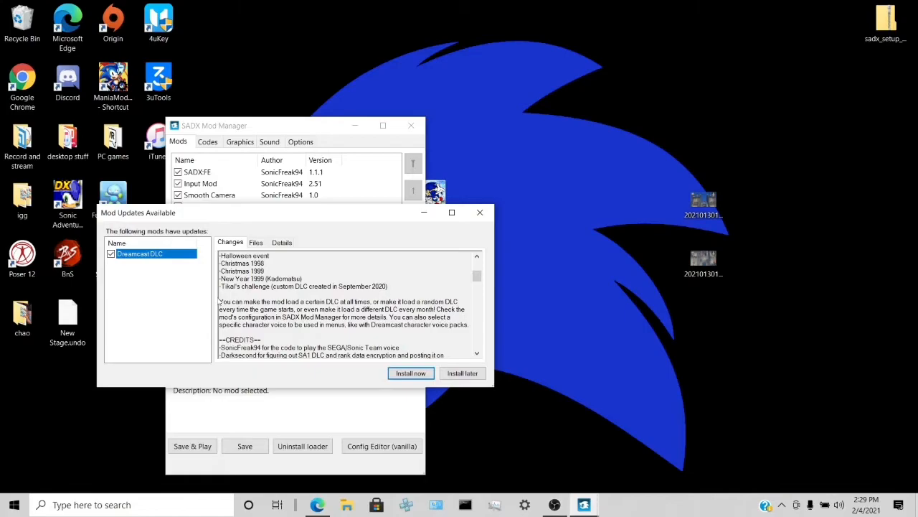
scroll(218, 304, up, 1)
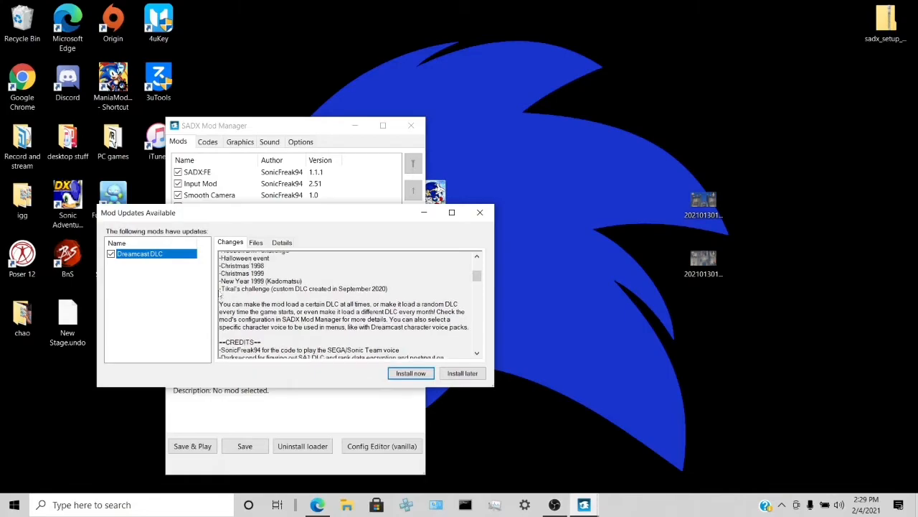
click(111, 255)
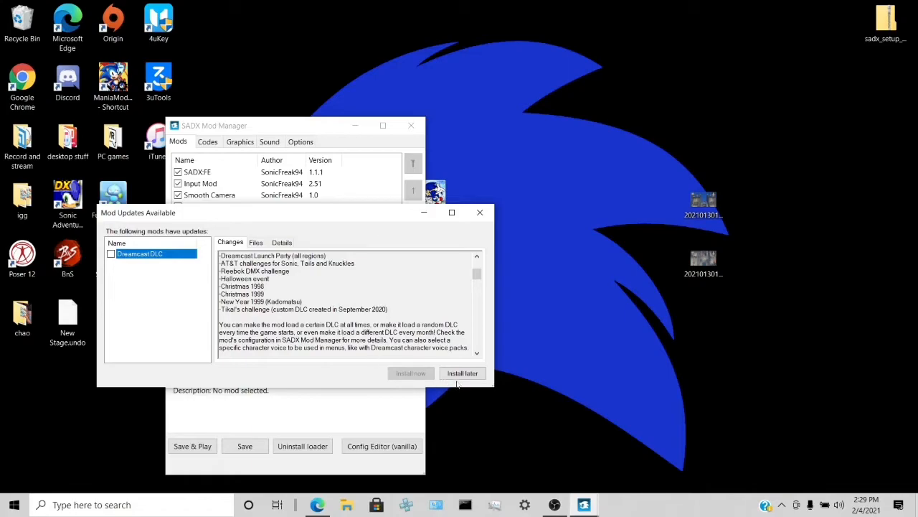
key(space)
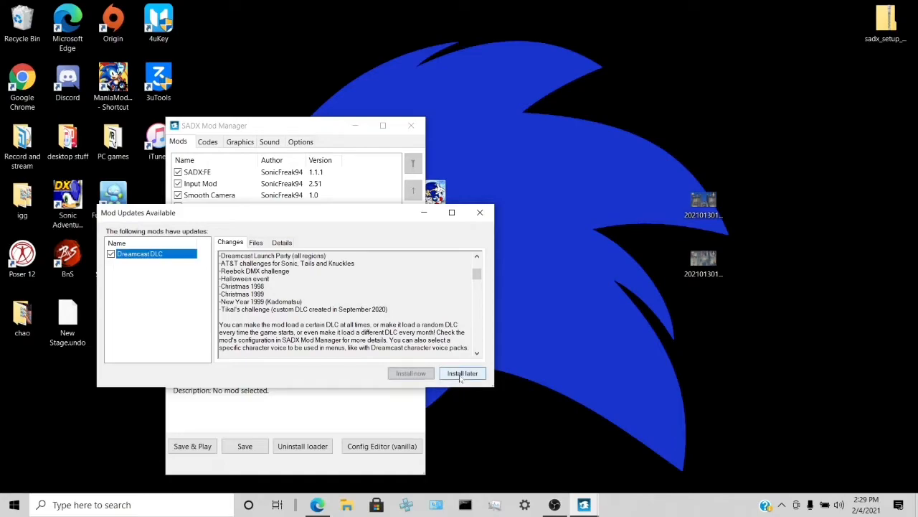
click(462, 374)
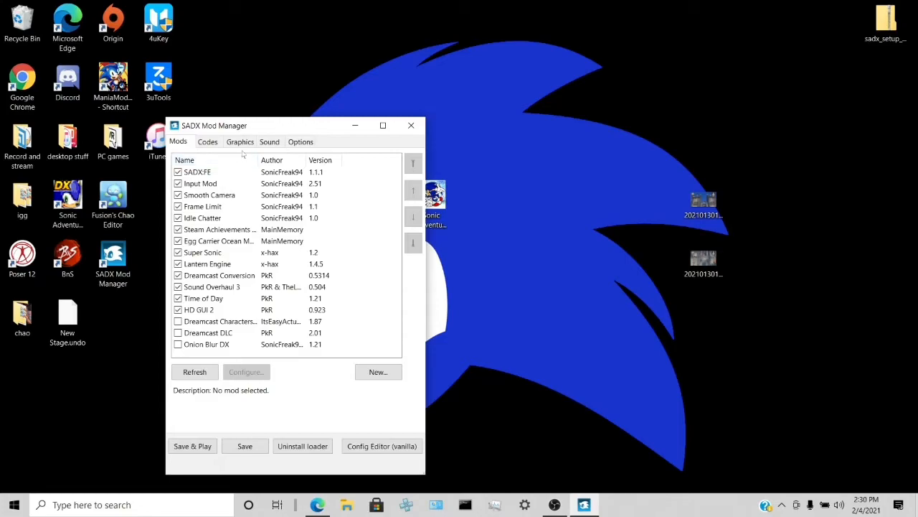
Install the URL handler from the mod manager's options, allowing SADXModManager.exe to make changes to the device.
click(308, 142)
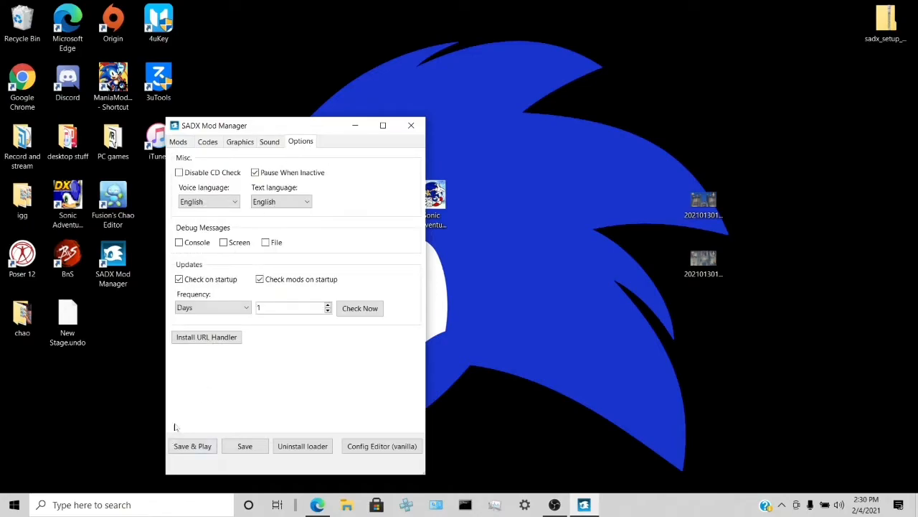
click(213, 340)
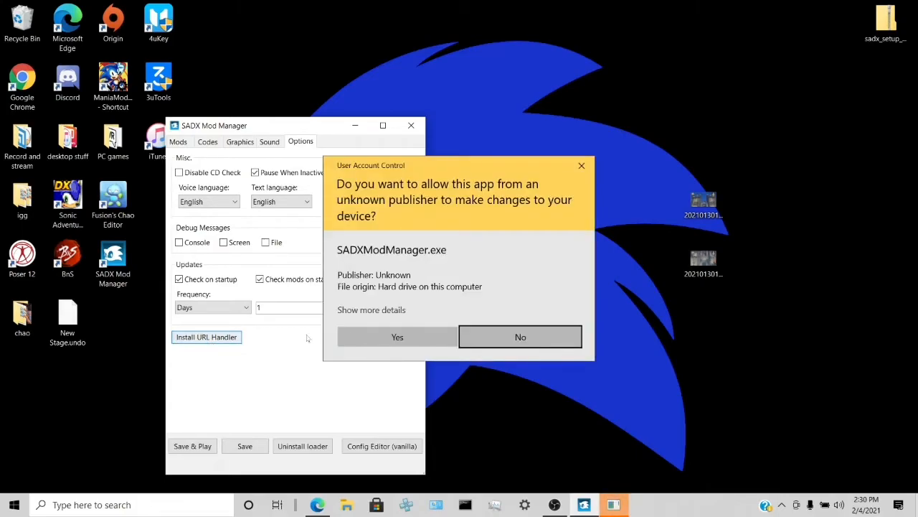
click(393, 347)
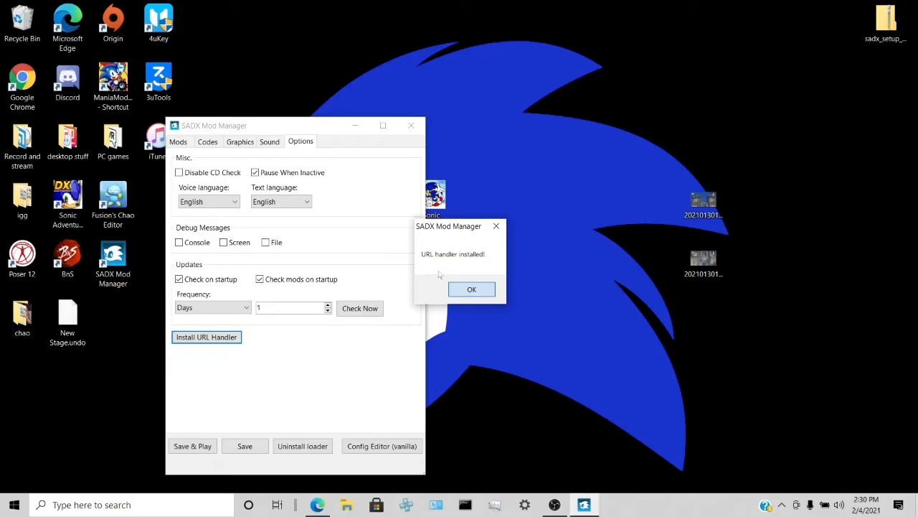
click(471, 290)
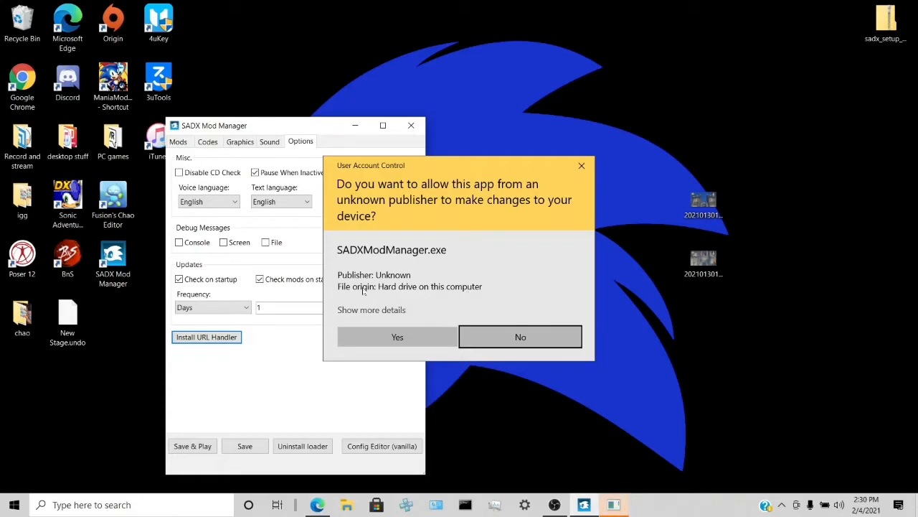
click(412, 341)
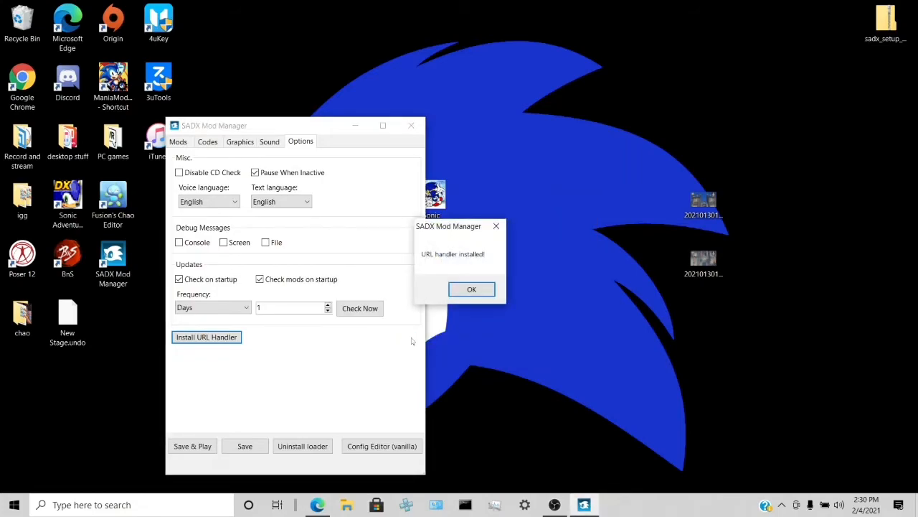
click(469, 291)
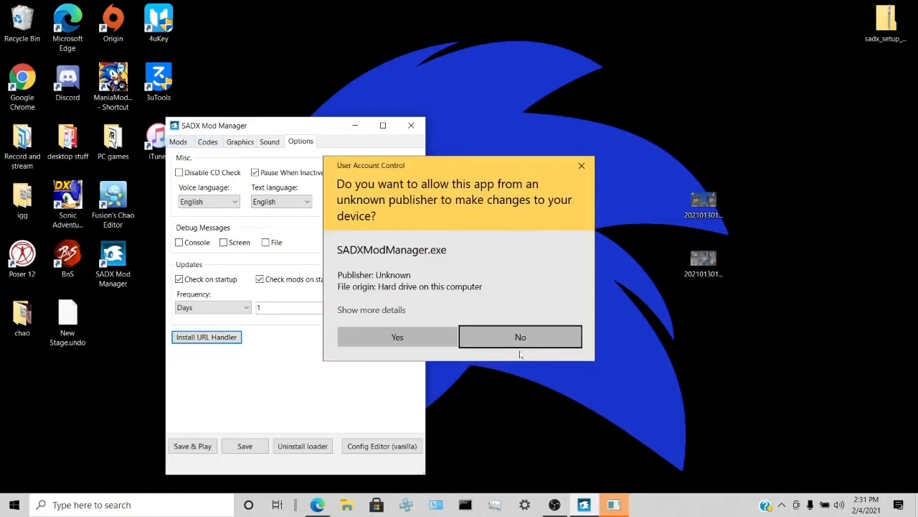
Decline the repeated URL handler permission request, then quit and relaunch SADX Mod Manager with its window moved away from the screen's corner.
click(511, 339)
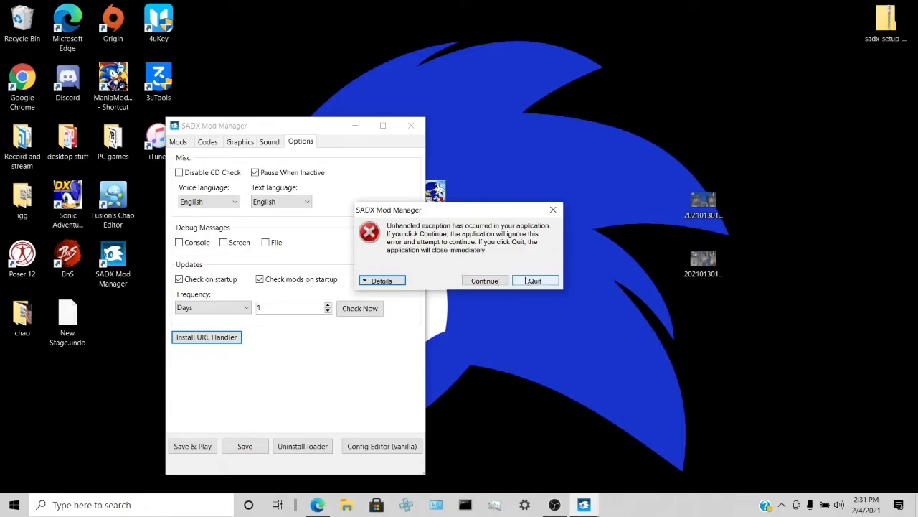
click(526, 280)
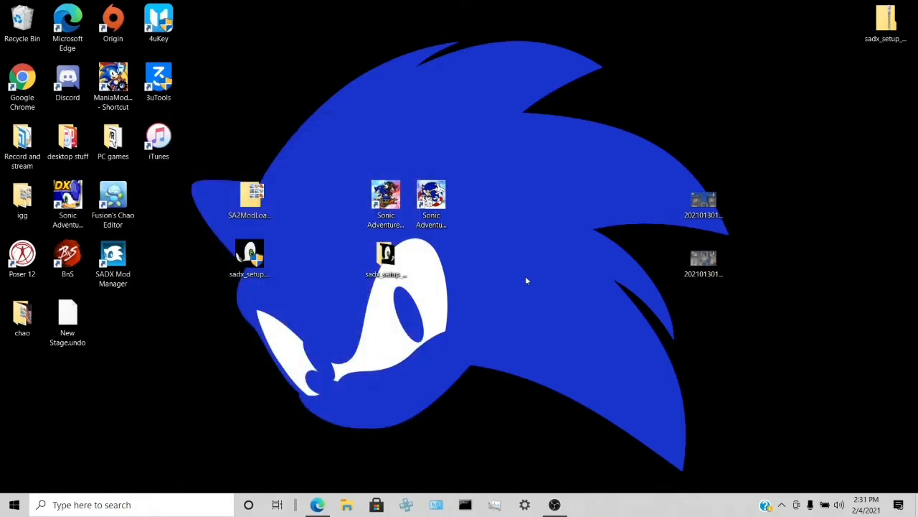
double_click(126, 254)
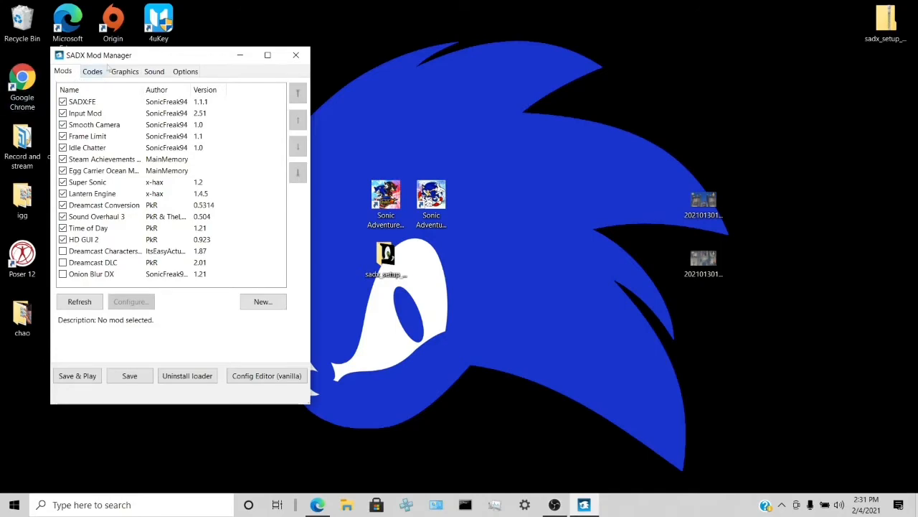
drag(144, 58, 267, 128)
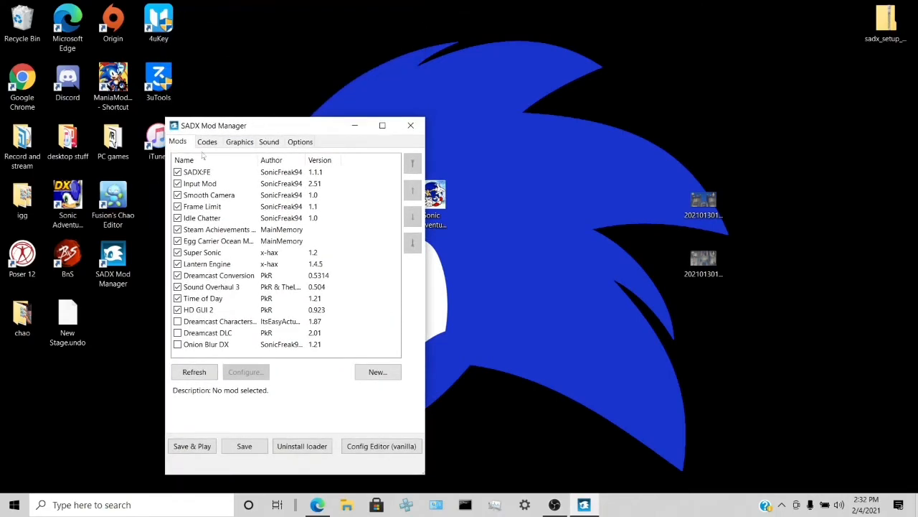
Look through the full list of available cheat and gameplay codes without enabling any.
click(208, 146)
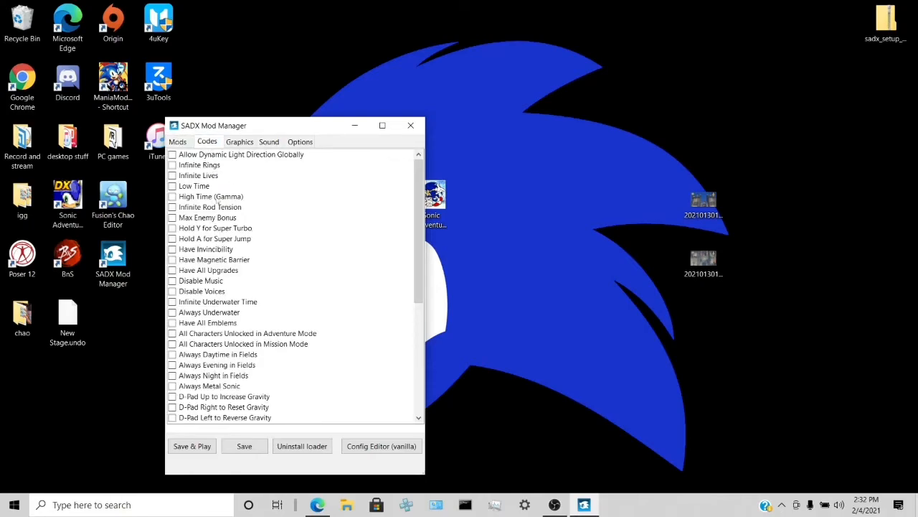
scroll(284, 247, down, 7)
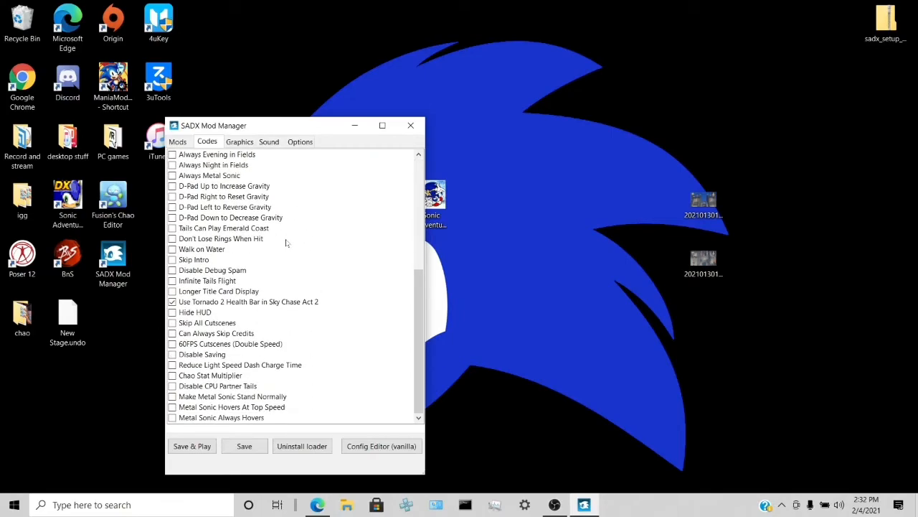
scroll(285, 243, up, 7)
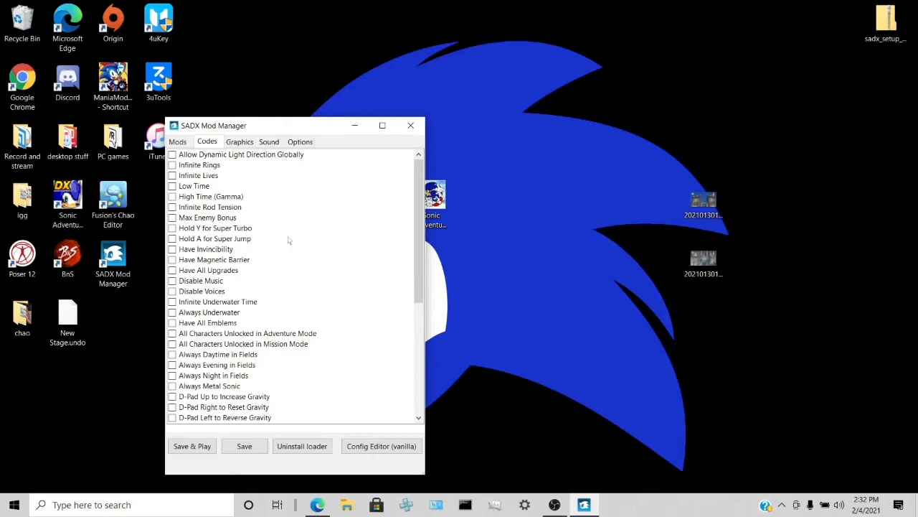
scroll(289, 241, down, 7)
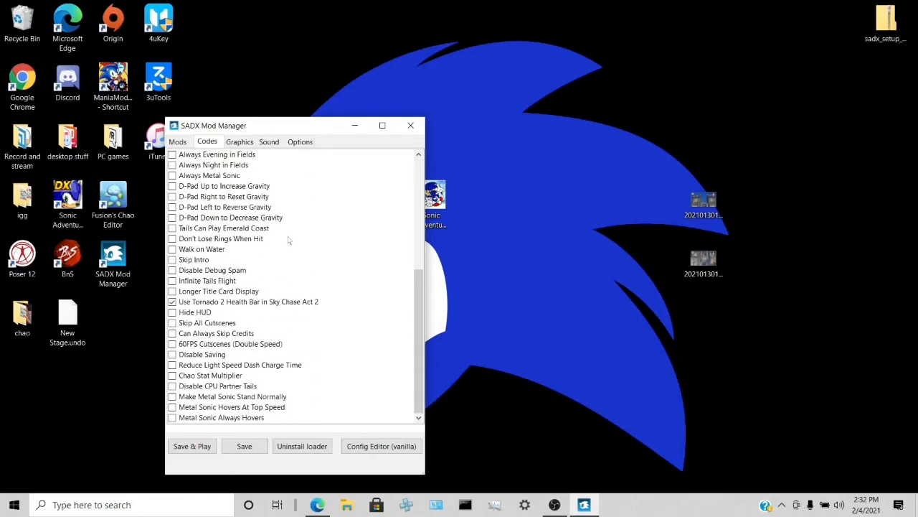
scroll(289, 239, up, 6)
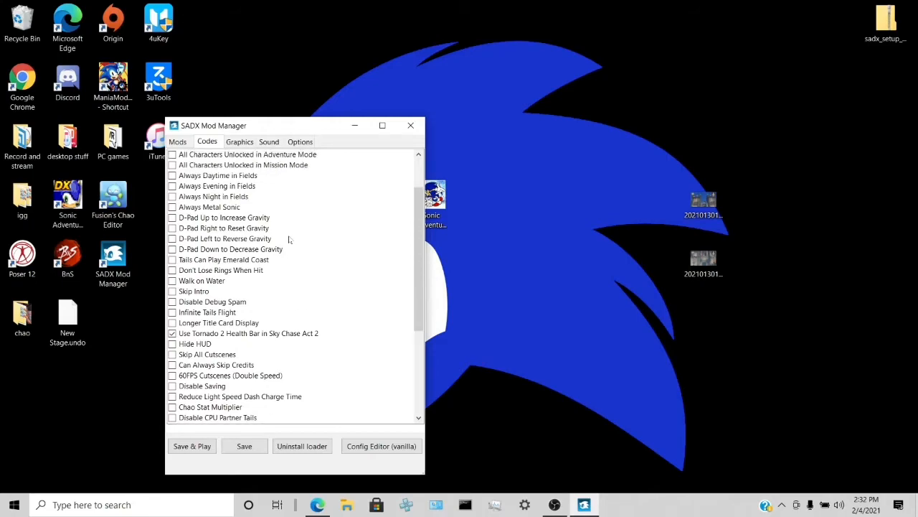
scroll(289, 239, up, 1)
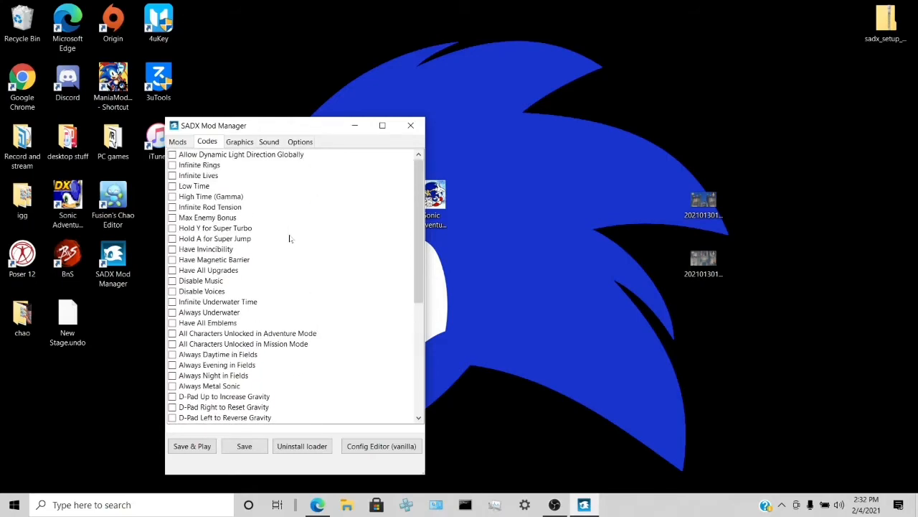
Review the Graphics, Sound, and Options settings, return to the mod list, and close SADX Mod Manager.
click(242, 146)
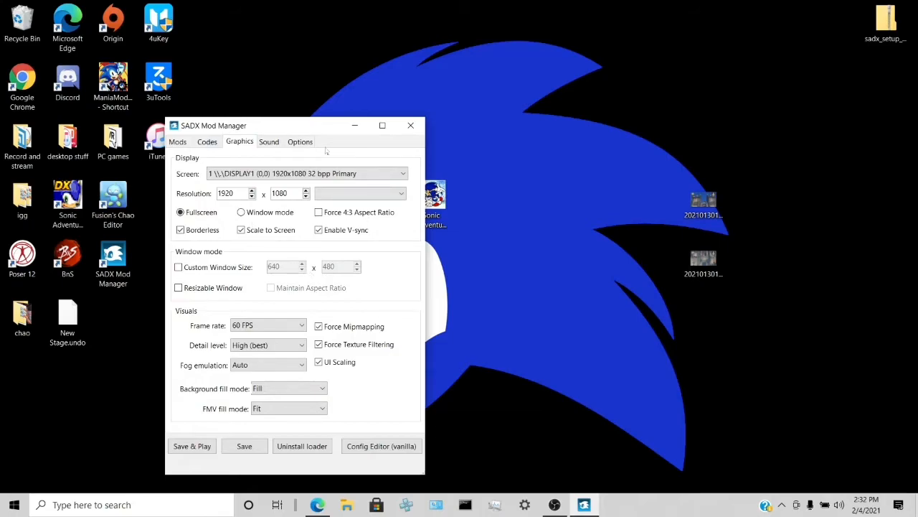
click(266, 145)
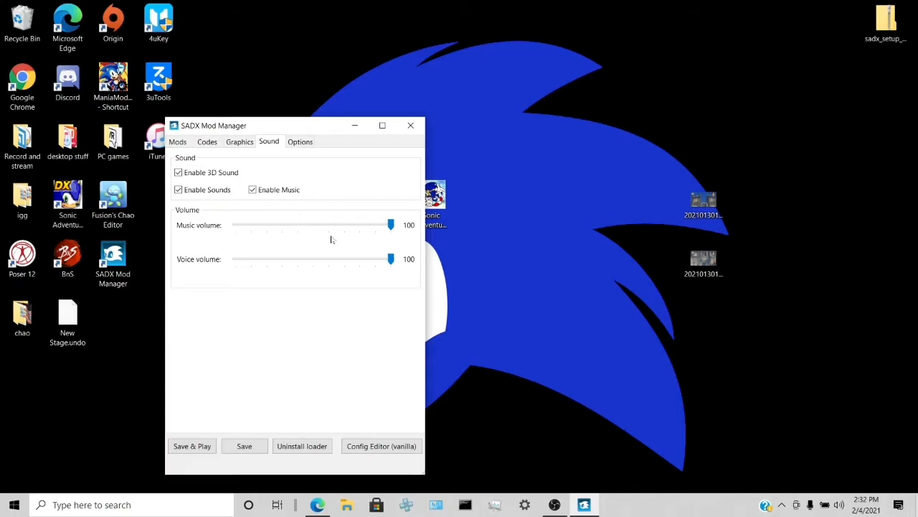
click(307, 142)
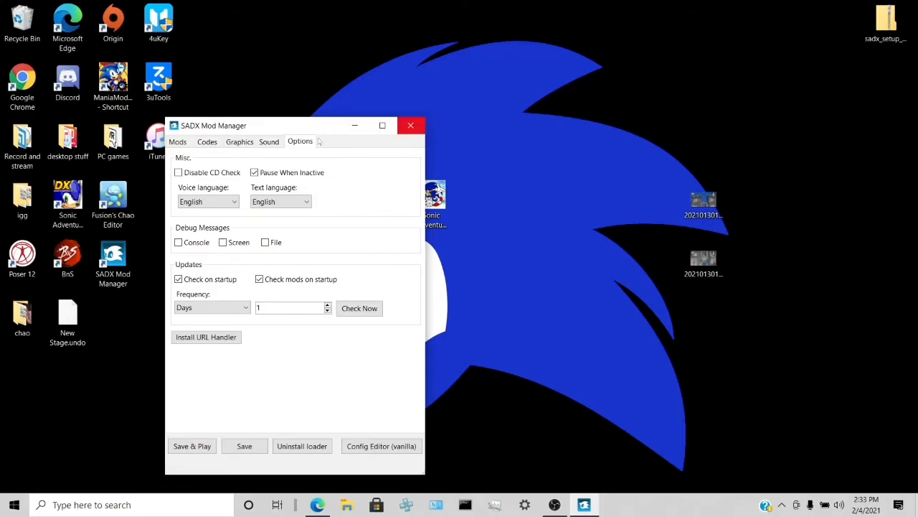
click(185, 145)
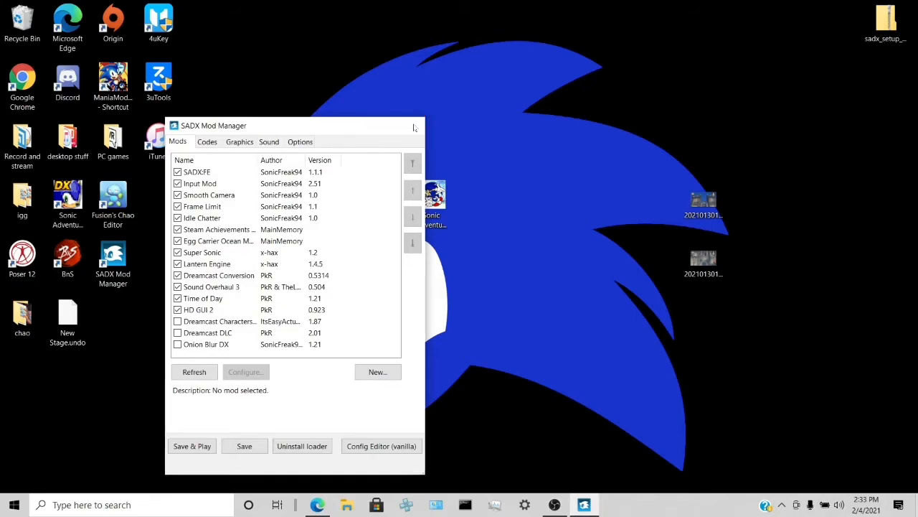
click(411, 126)
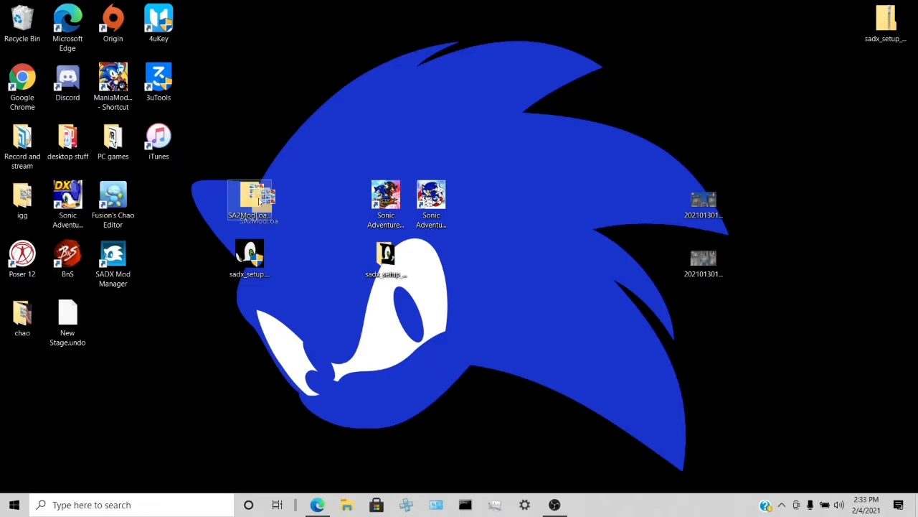
Extract SA2ModLoader.7z on the desktop into its own SA2ModLoader folder with 7-Zip.
right_click(249, 196)
click(193, 224)
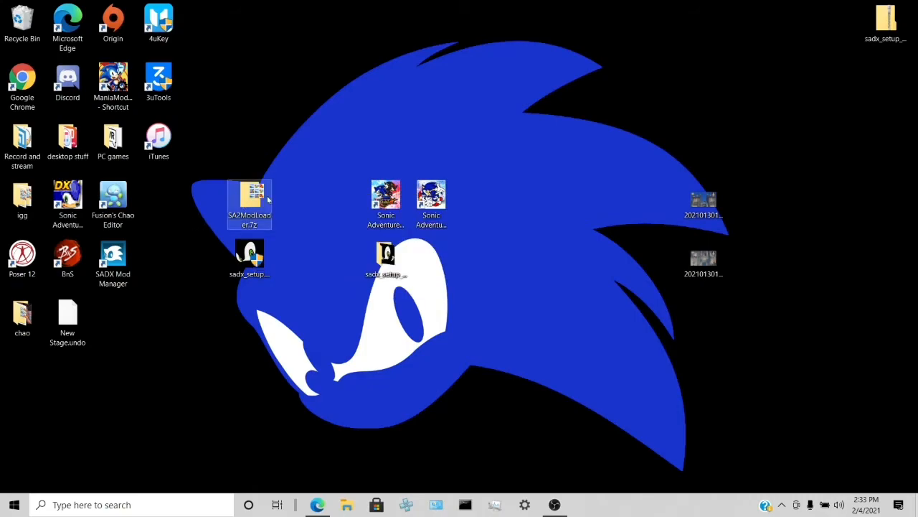
click(260, 196)
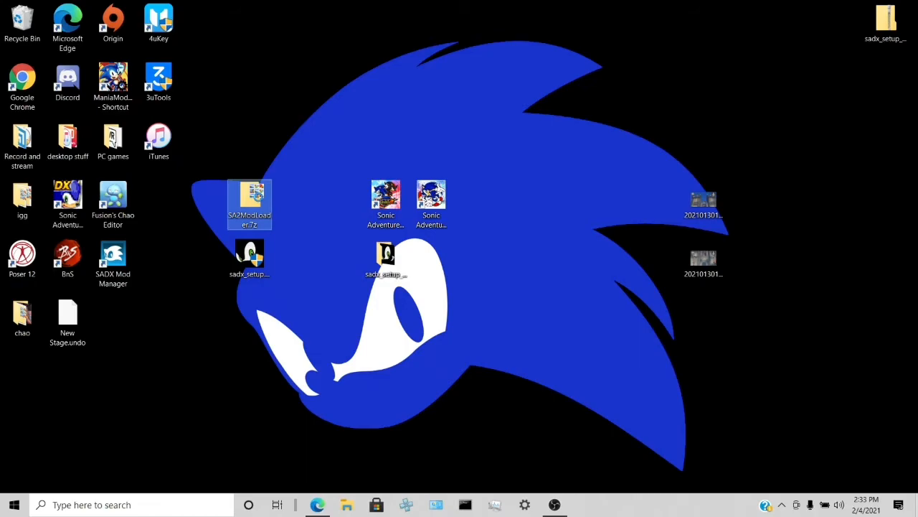
right_click(259, 195)
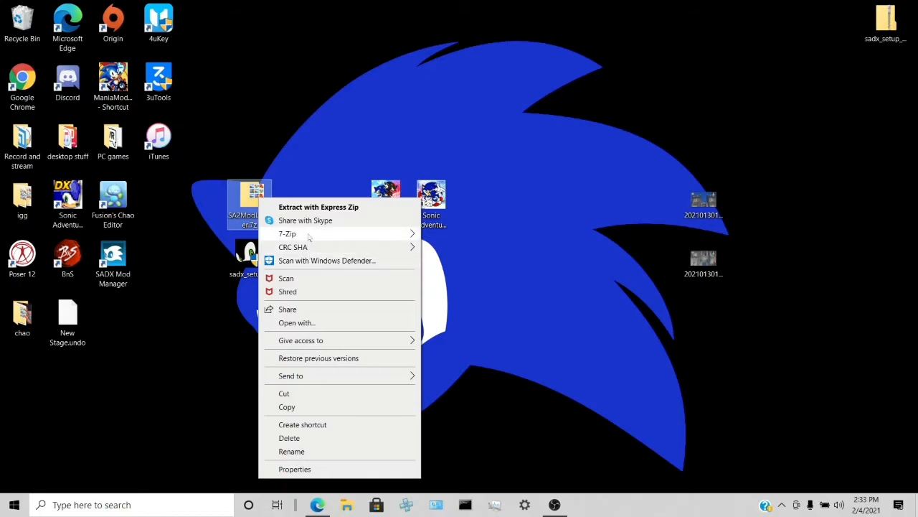
mouse_move(309, 237)
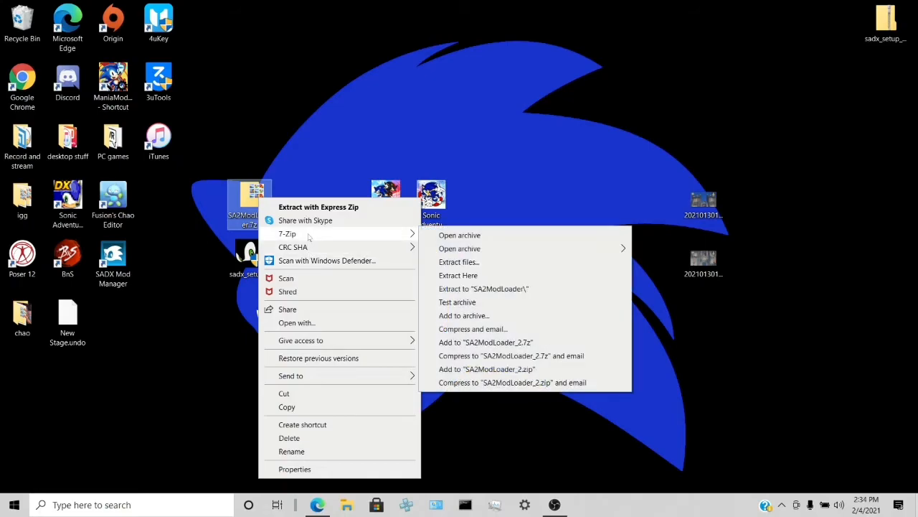
click(485, 290)
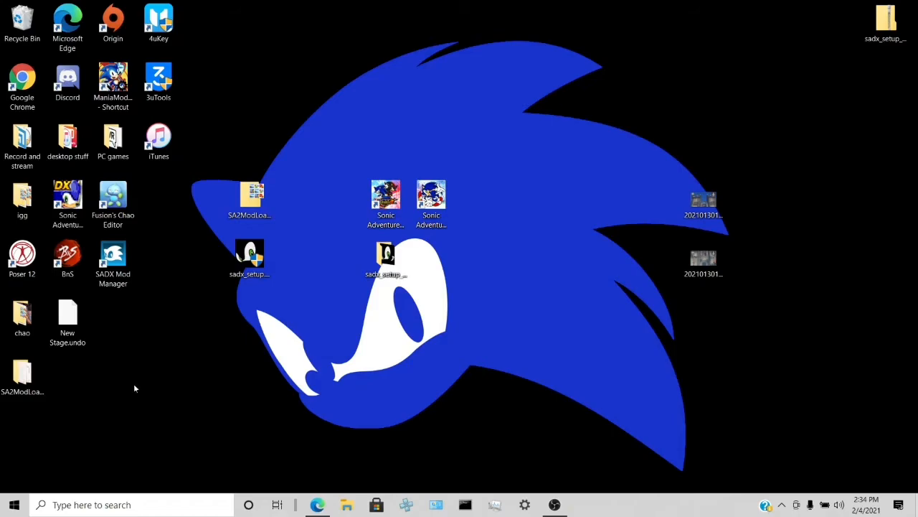
Move the sadx_setup_full folder beneath its archive, and place the SA2ModLoader folder and archive below the two Sonic Adventure shortcuts.
drag(388, 262, 906, 84)
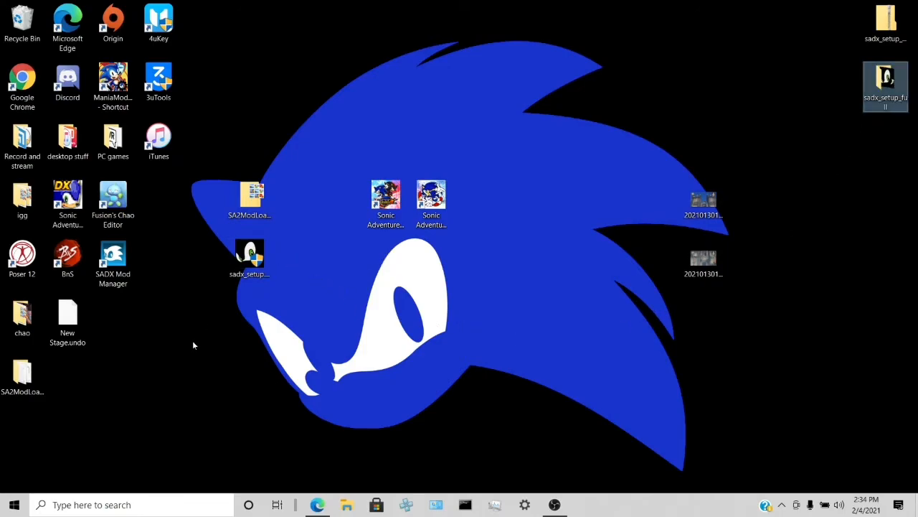
drag(35, 374, 439, 250)
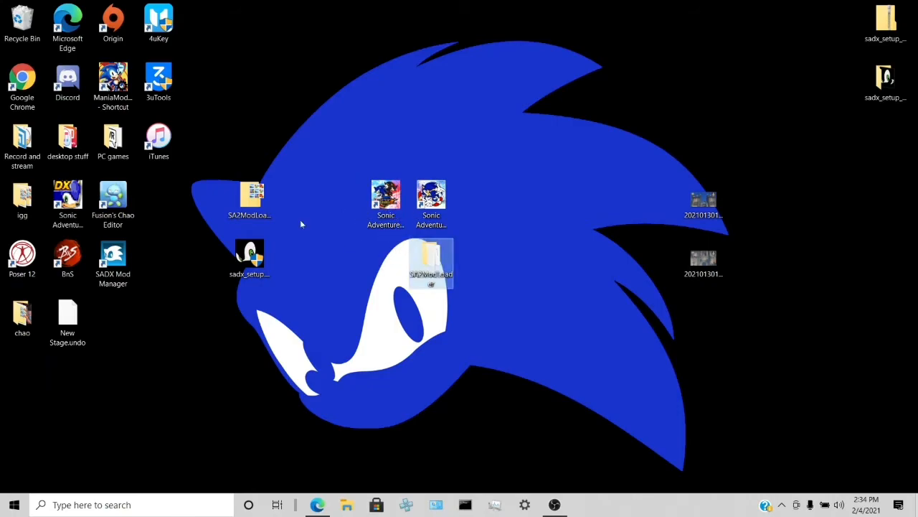
drag(263, 204, 394, 289)
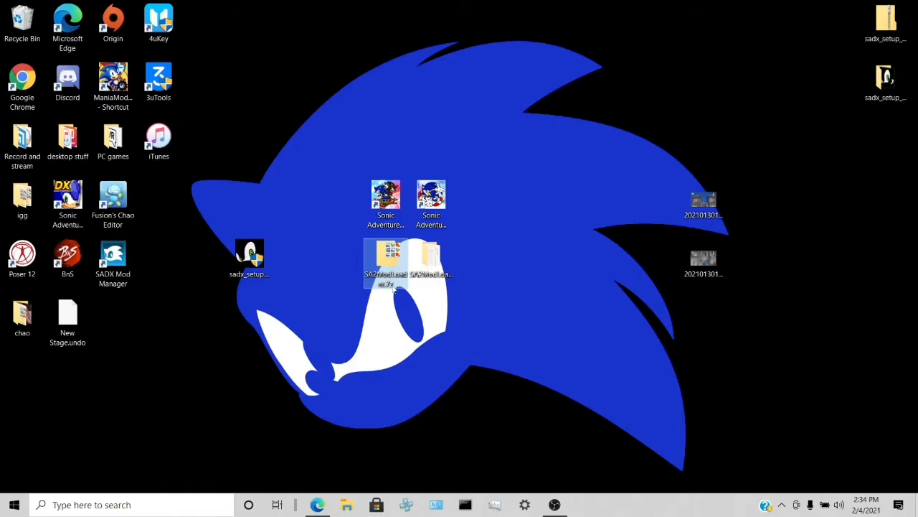
click(347, 330)
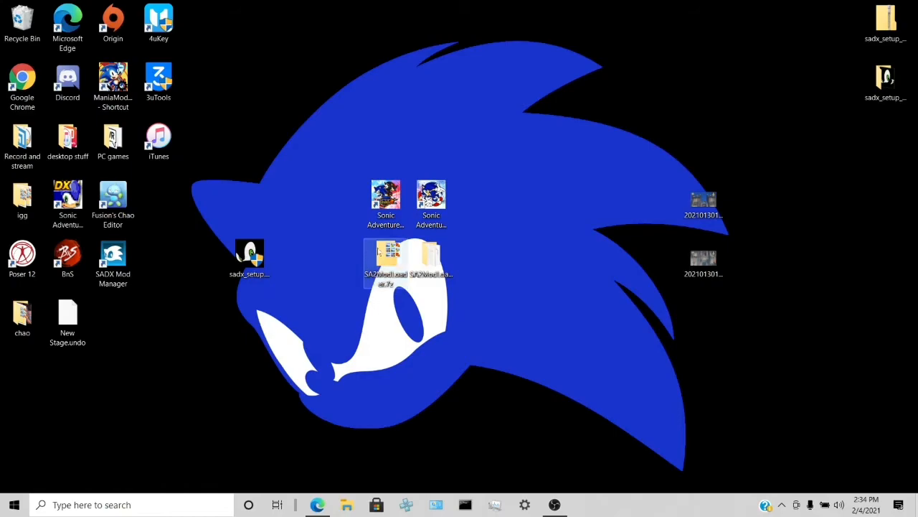
Move the SA2ModLoader.7z archive beneath the sadx_setup folder on the desktop, and open the SADX Mod Manager shortcut's file location.
drag(394, 260, 898, 146)
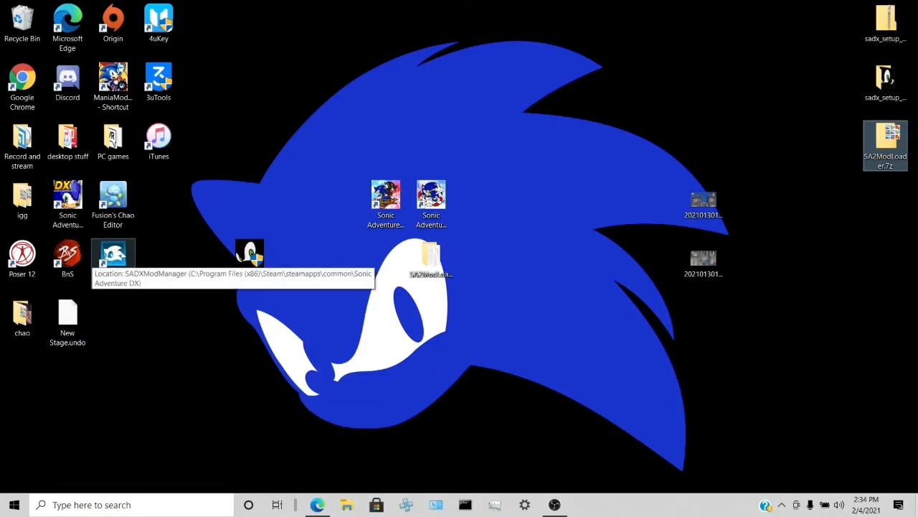
click(120, 252)
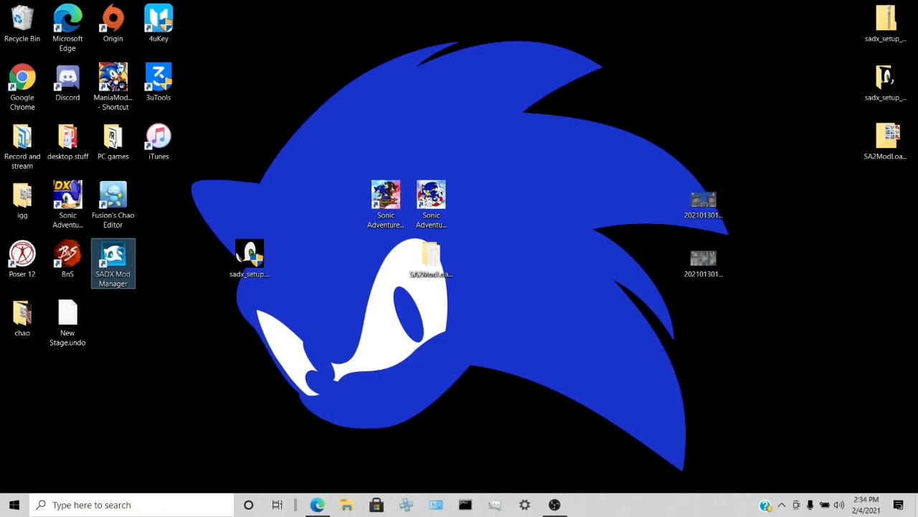
right_click(122, 255)
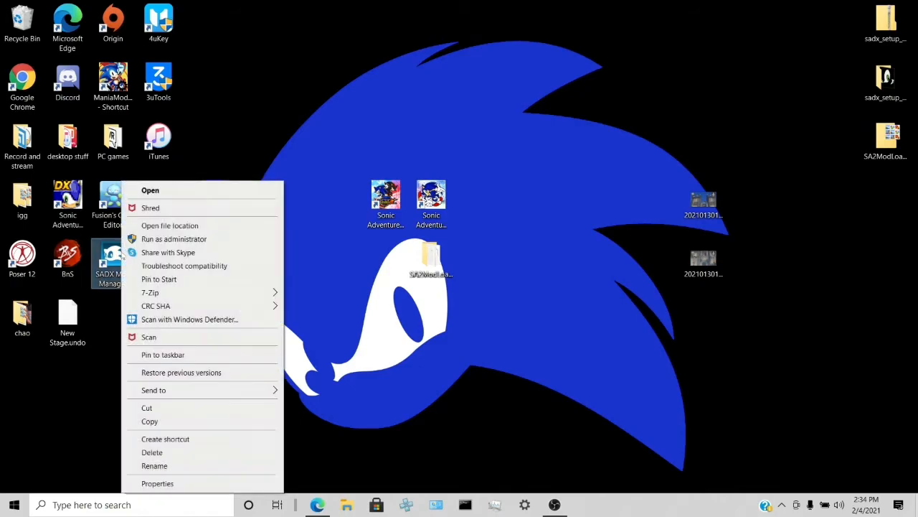
click(197, 227)
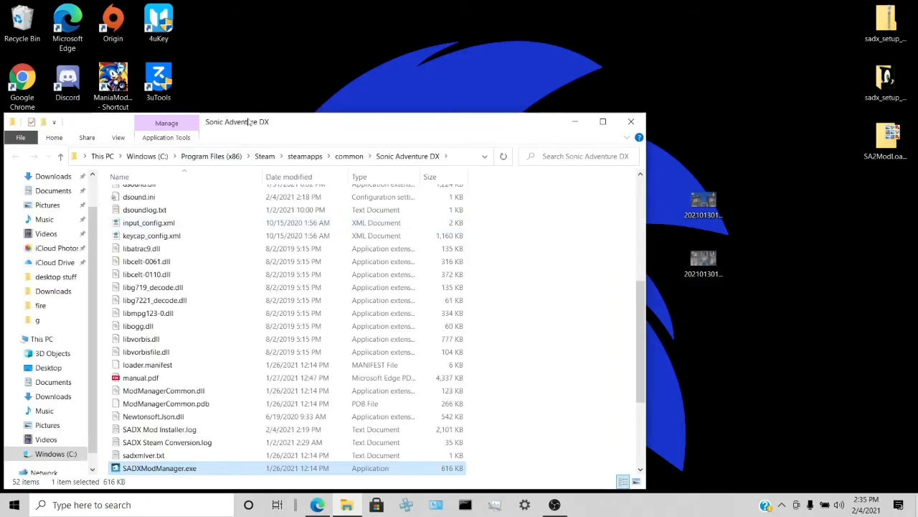
drag(287, 127, 325, 191)
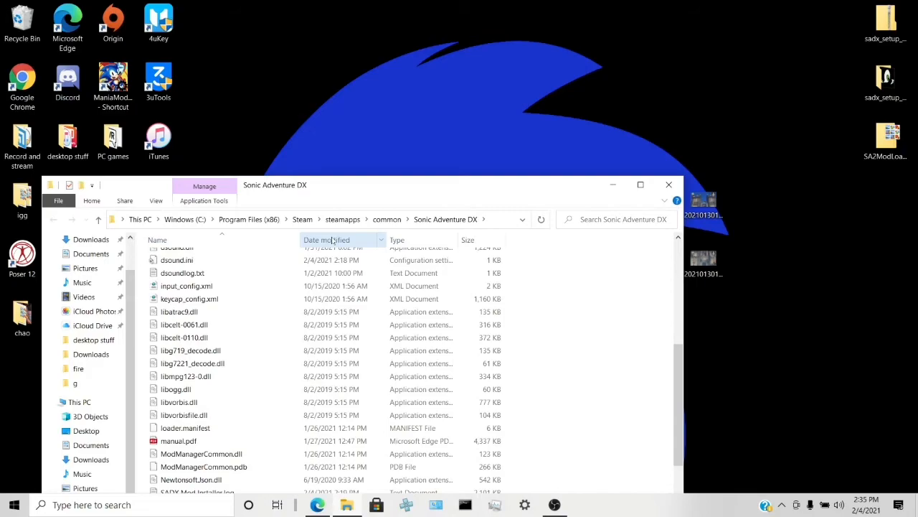
Go up to Steam's common folder, open the Sonic Adventure 2 folder, and move its window clear of the desktop's SA2ModLoader folder.
click(387, 220)
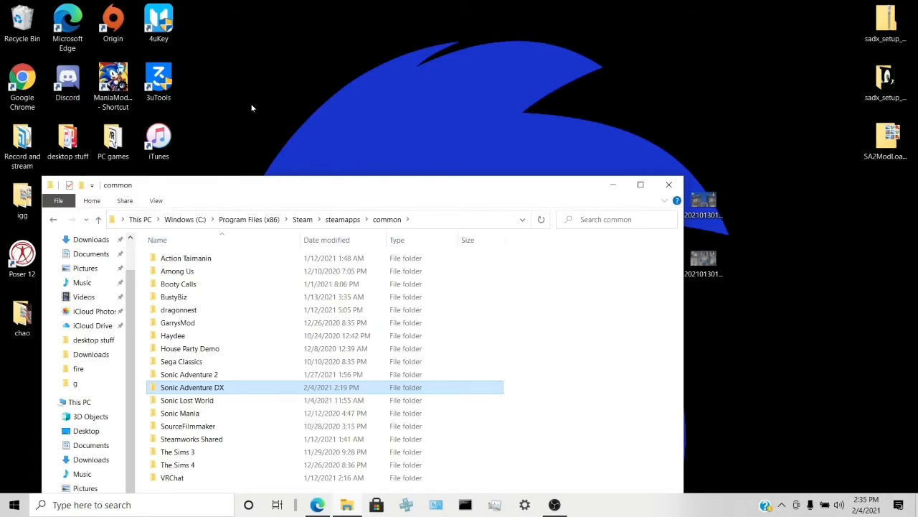
drag(244, 183, 277, 56)
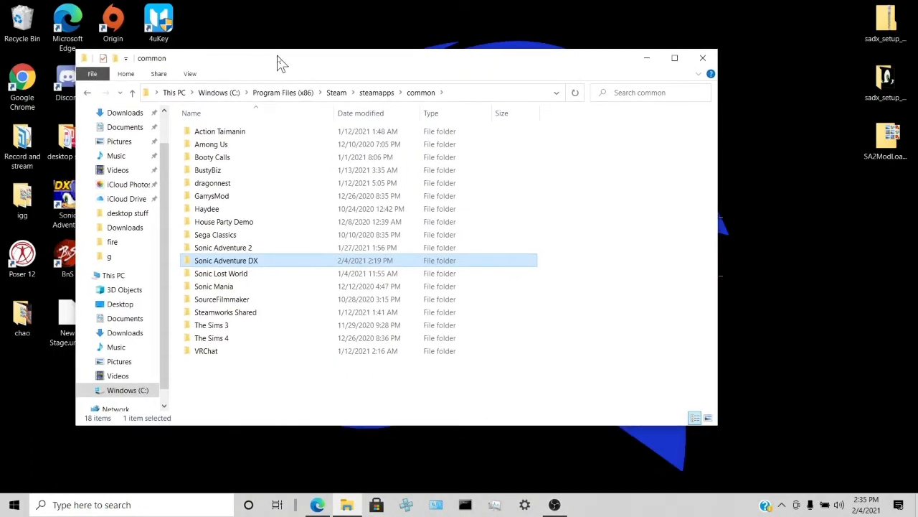
double_click(250, 249)
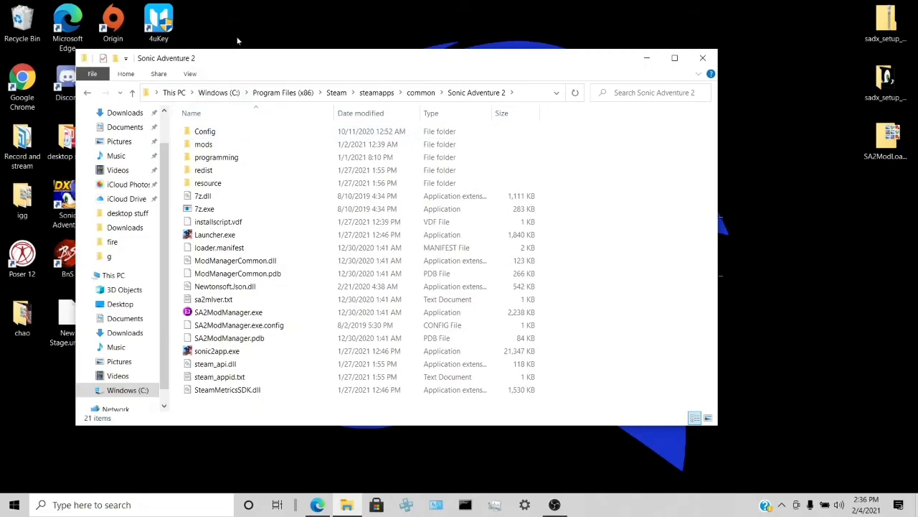
drag(244, 60, 667, 94)
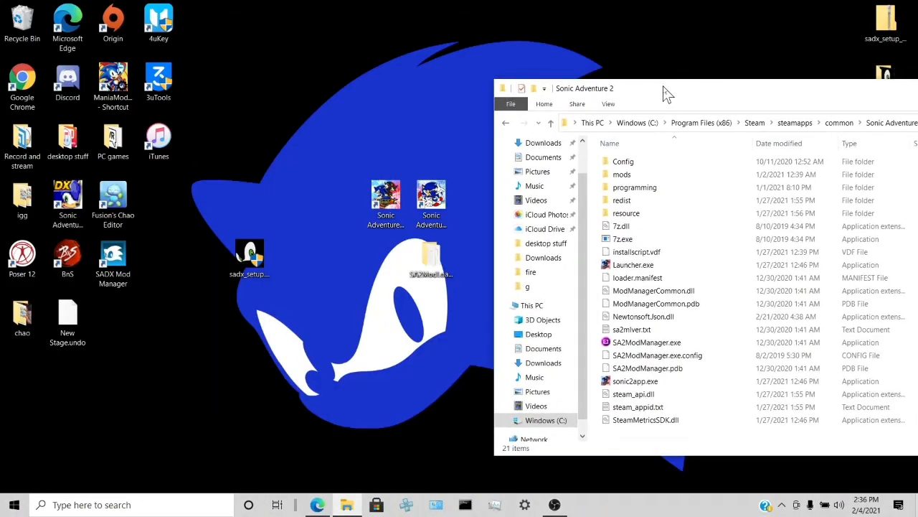
Move everything from the desktop's SA2ModLoader folder into the Sonic Adventure 2 folder, skipping files with the same names, and close the SA2ModLoader window.
click(431, 262)
double_click(432, 261)
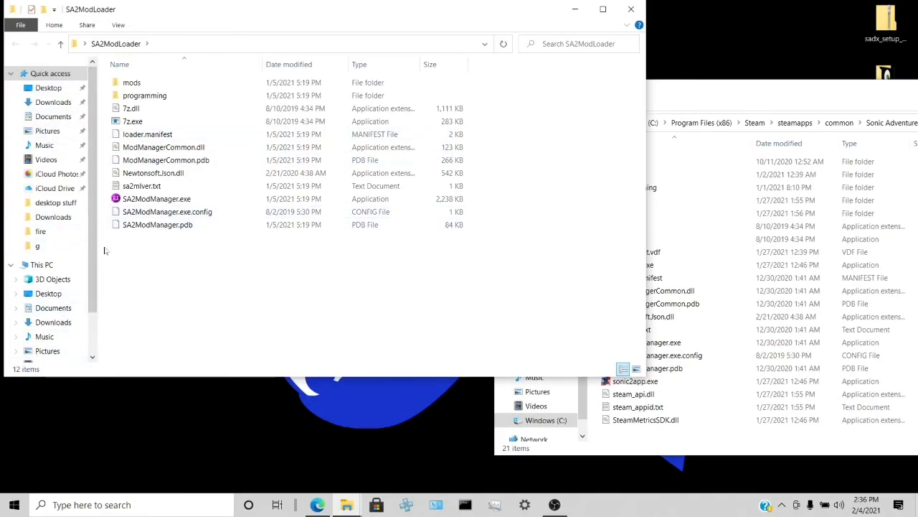
drag(148, 254, 171, 88)
drag(153, 118, 272, 136)
drag(402, 12, 263, 92)
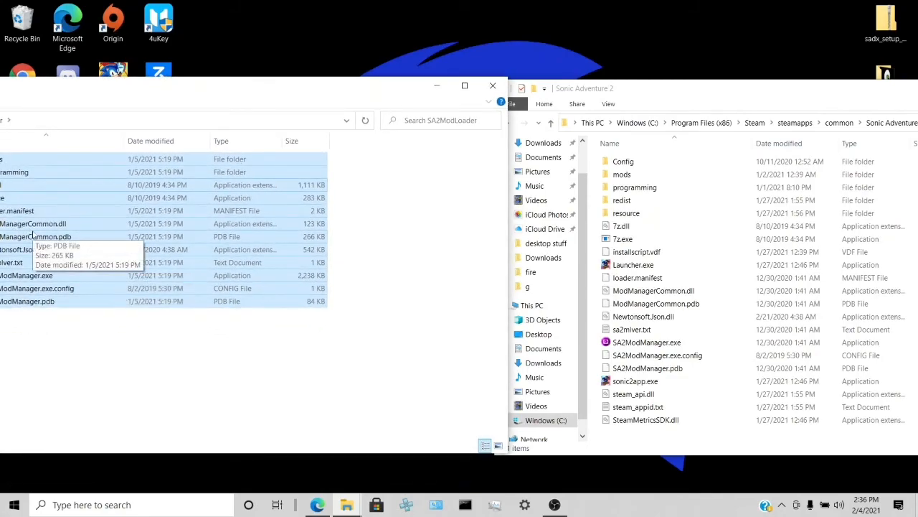
drag(16, 228, 678, 317)
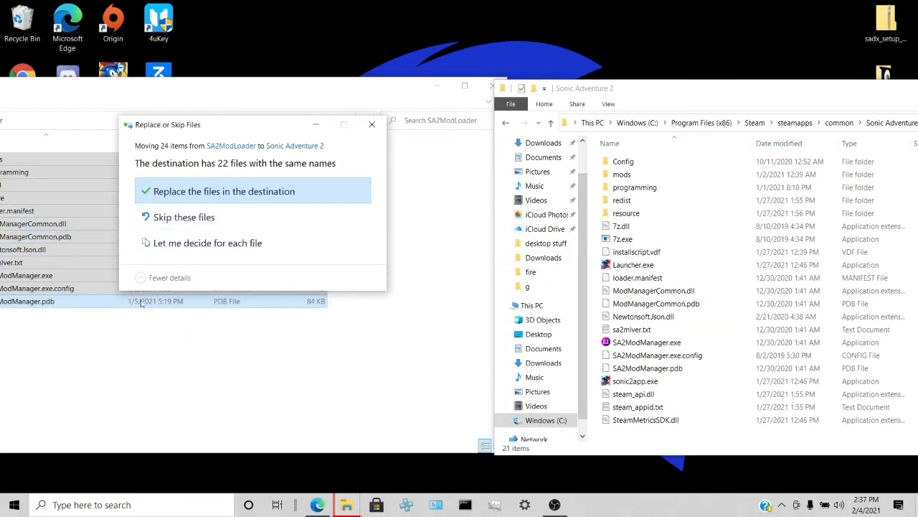
click(182, 218)
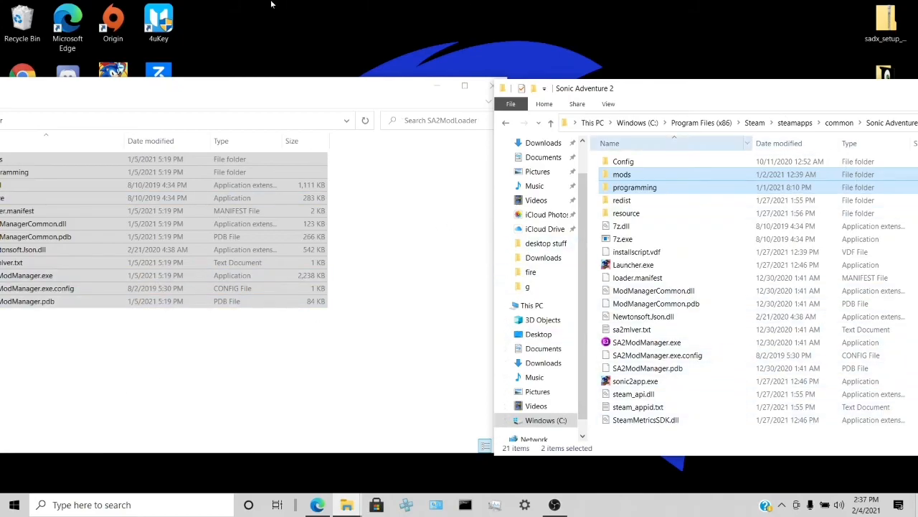
drag(262, 94, 345, 192)
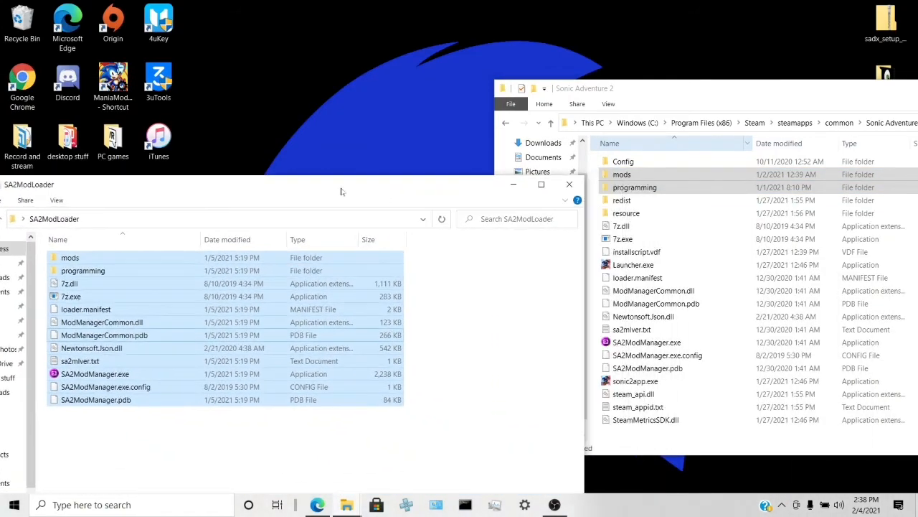
click(570, 185)
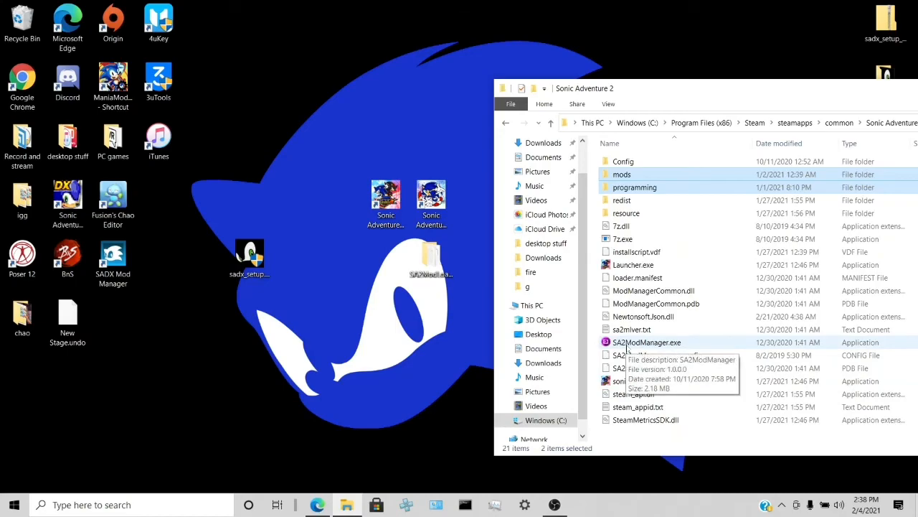
Create a shortcut to SA2ModManager.exe, move it onto the desktop beneath SADX Mod Manager, and close the Sonic Adventure 2 folder.
click(628, 343)
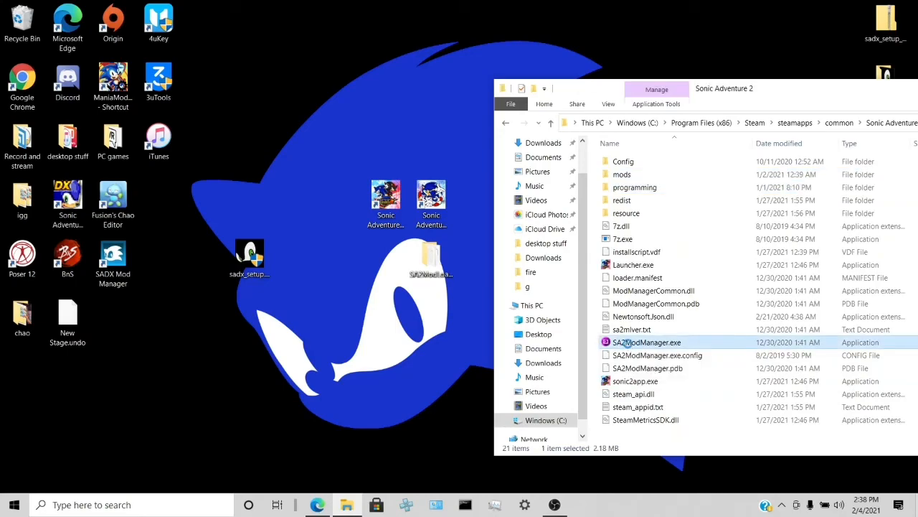
right_click(628, 343)
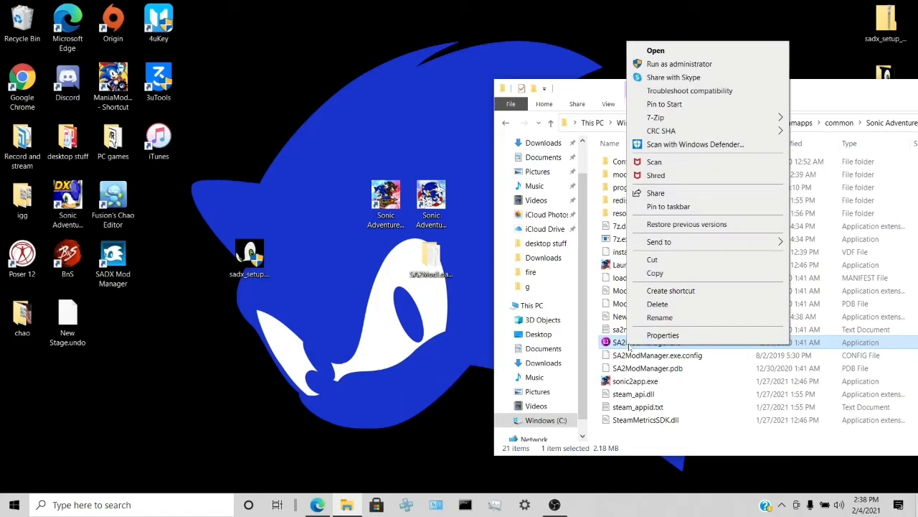
click(668, 295)
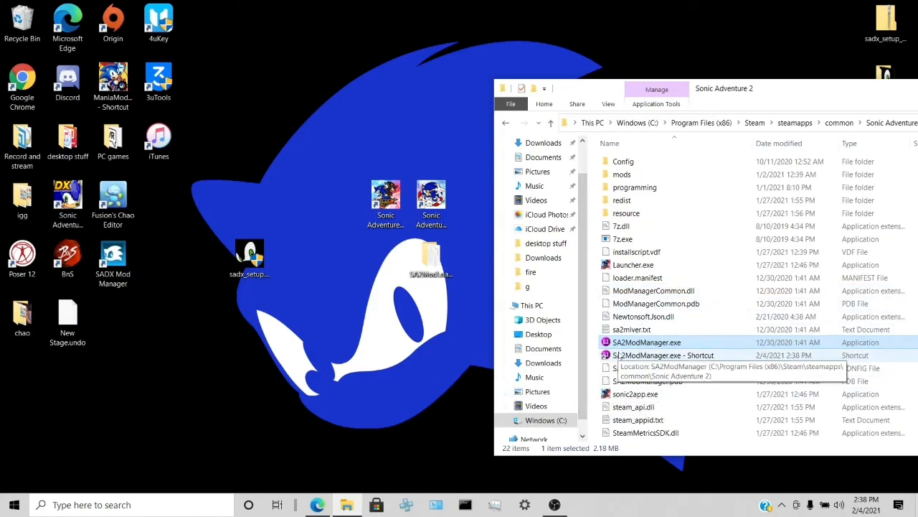
drag(615, 355, 132, 362)
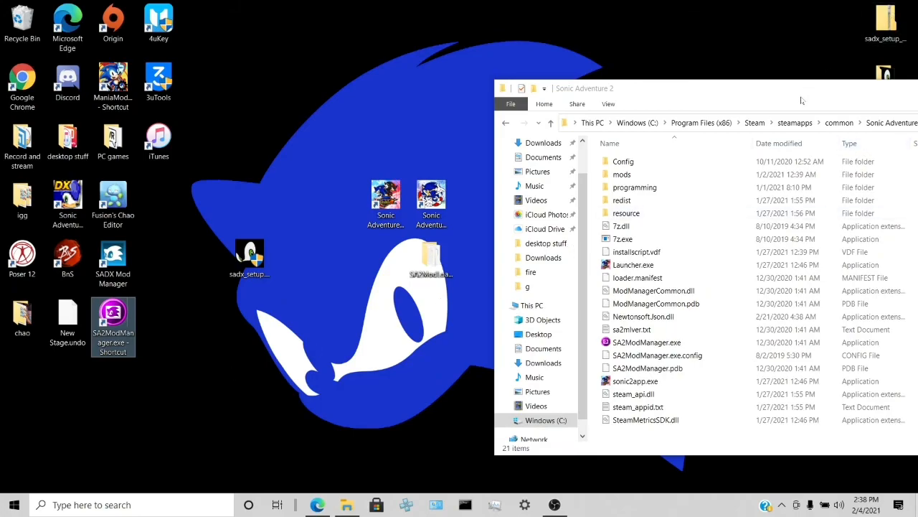
drag(804, 95, 612, 87)
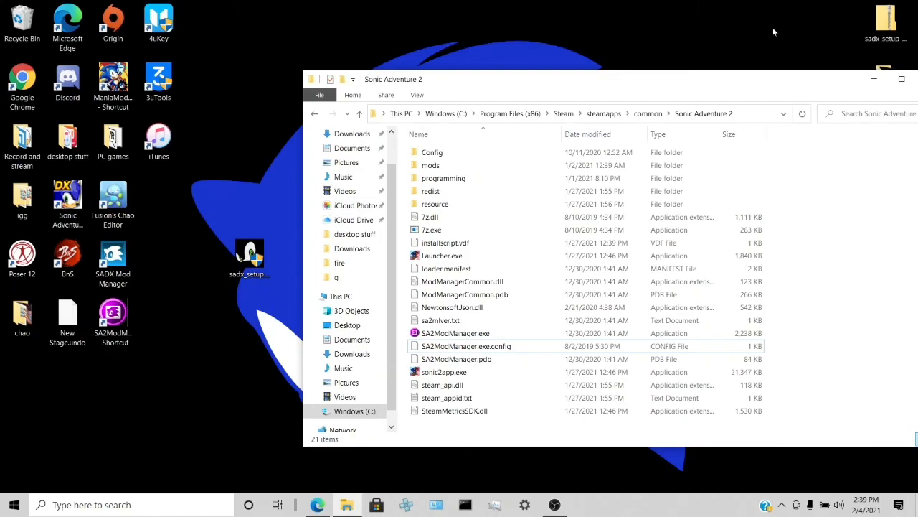
drag(745, 83, 506, 118)
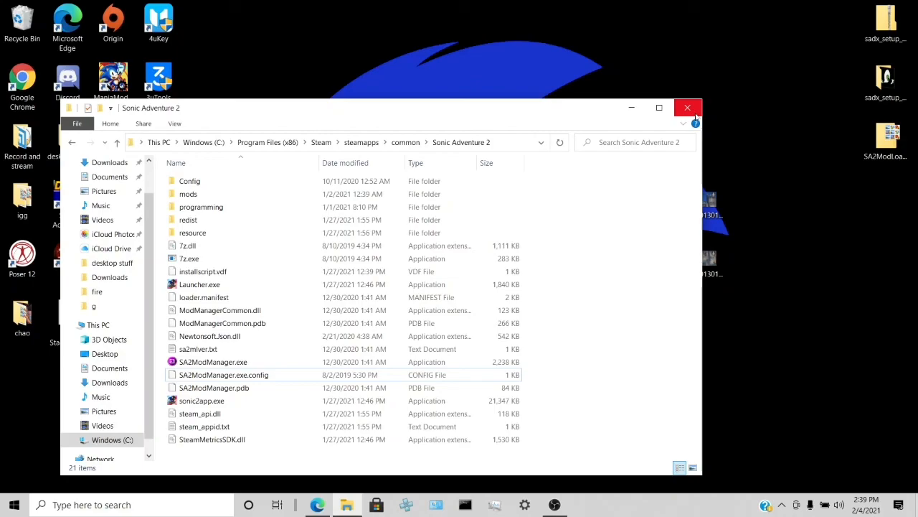
click(688, 109)
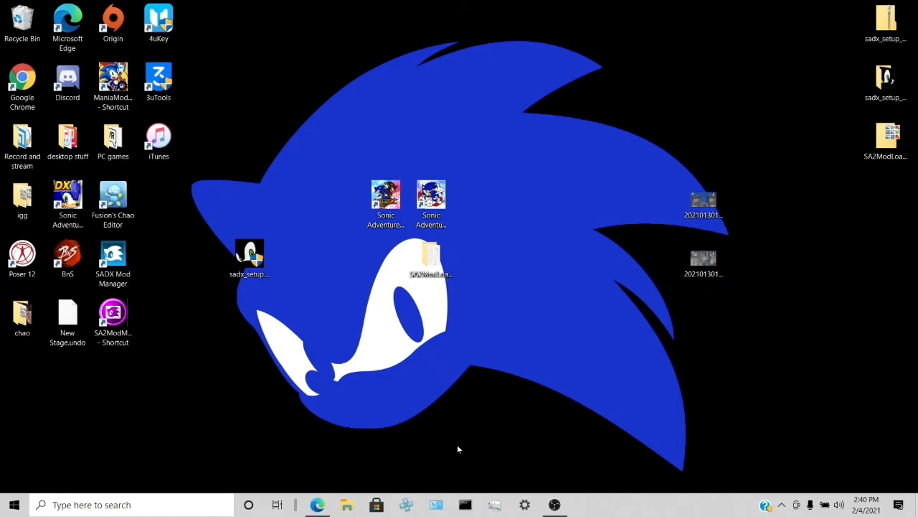
click(562, 507)
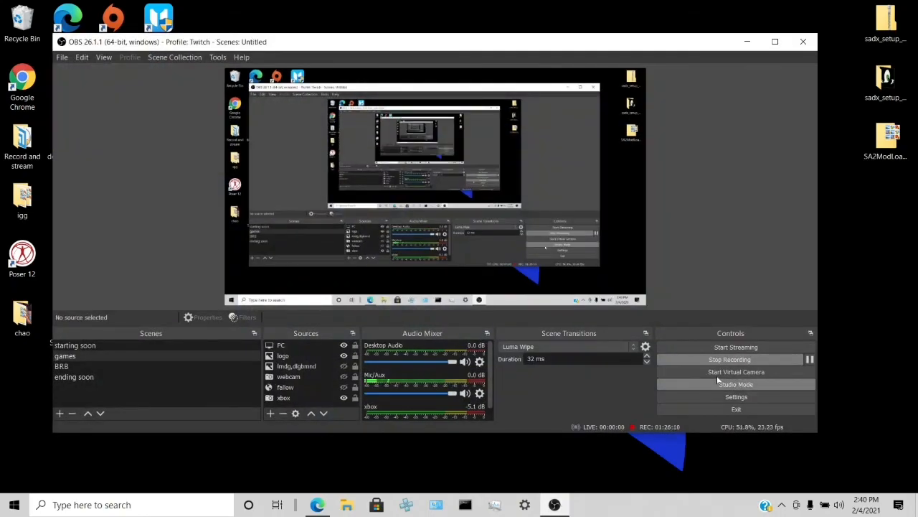